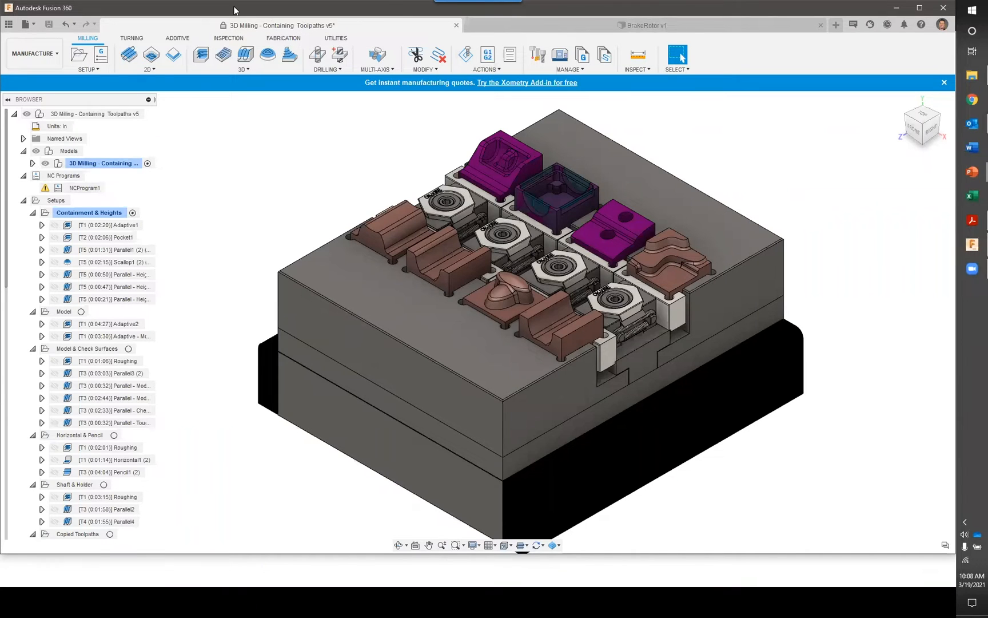
# Review the list of all projects and the list of teams available to the account
pyautogui.click(8, 24)
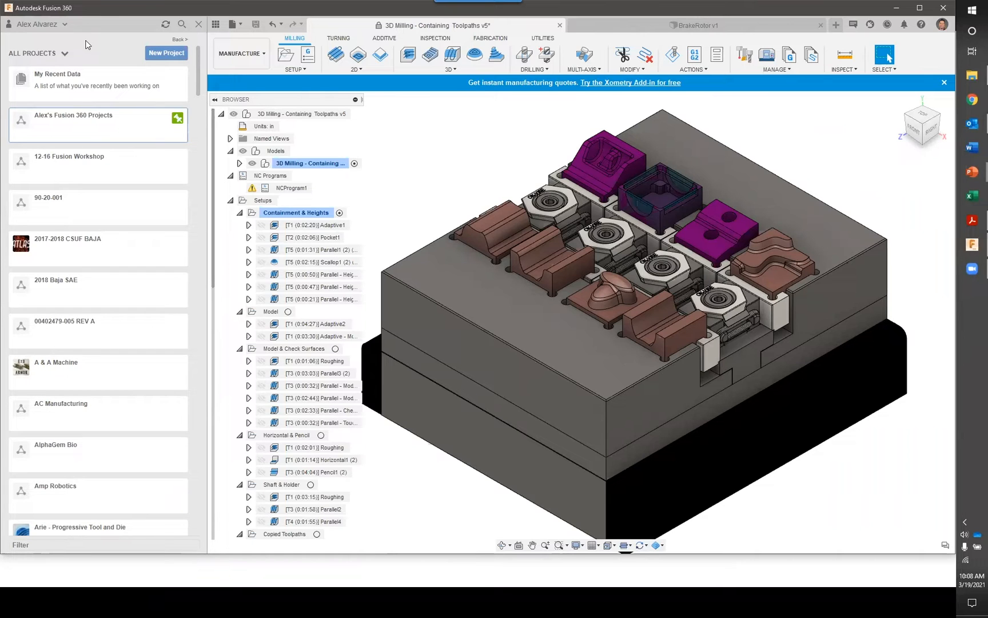
pyautogui.moveTo(198, 78)
pyautogui.mouseDown()
pyautogui.moveTo(191, 128)
pyautogui.moveTo(195, 74)
pyautogui.mouseUp()
pyautogui.scroll(-2, 132, 133)
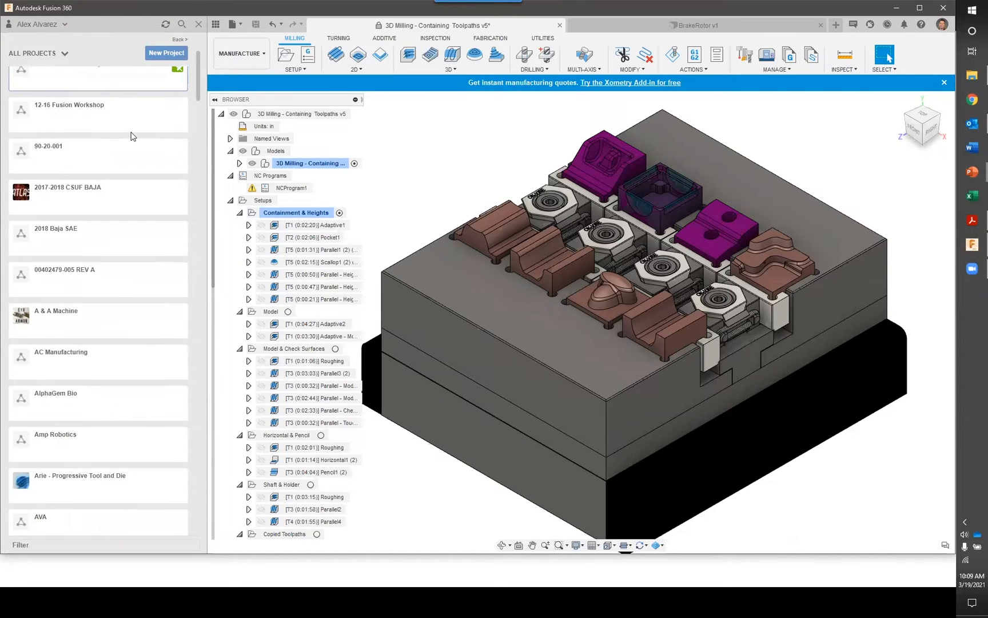
pyautogui.scroll(2, 132, 136)
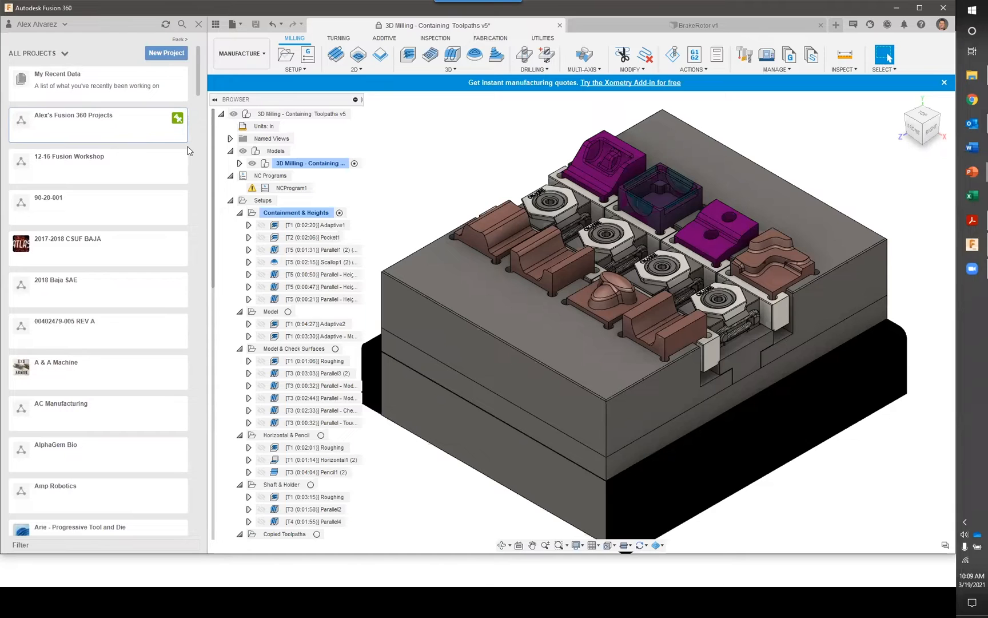
pyautogui.click(65, 26)
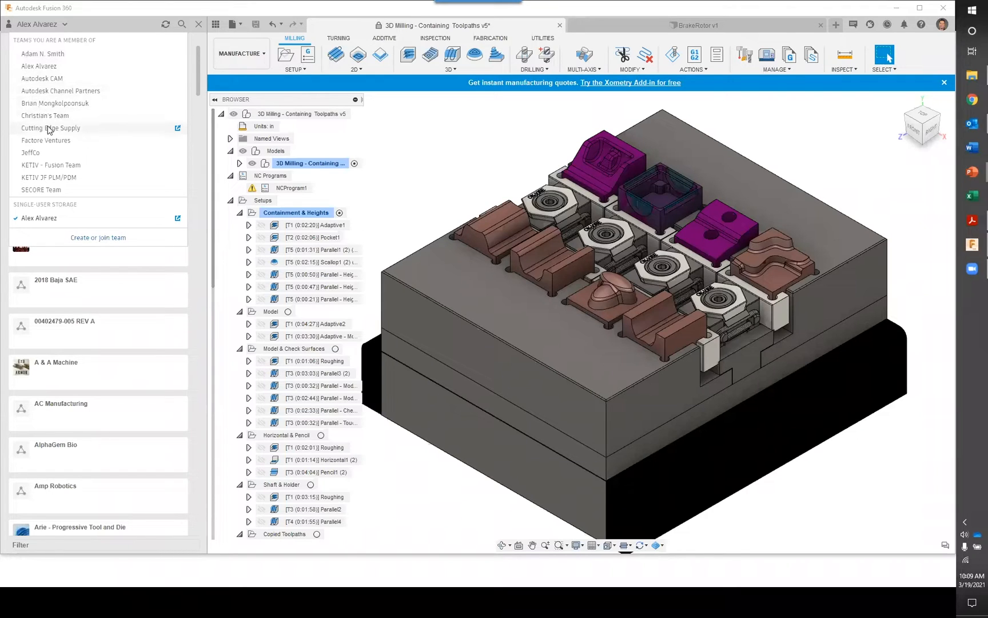
pyautogui.click(8, 160)
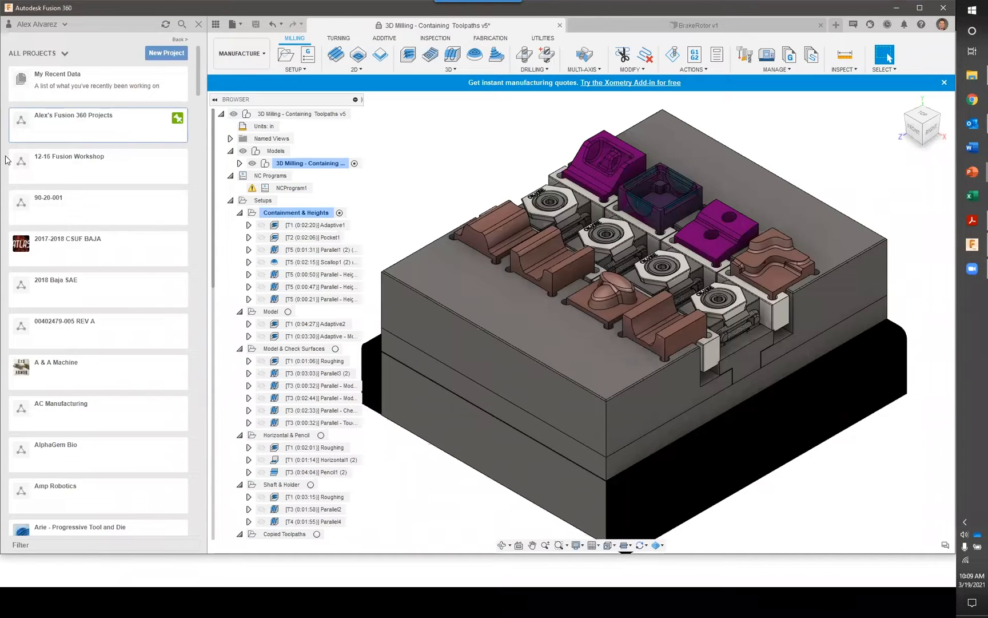
pyautogui.click(67, 23)
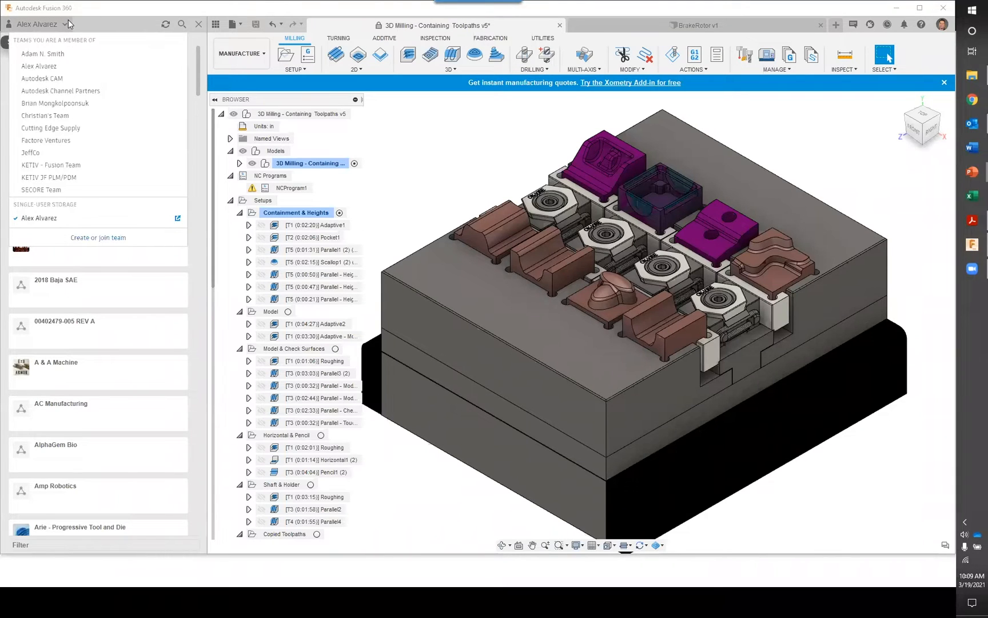
pyautogui.click(5, 71)
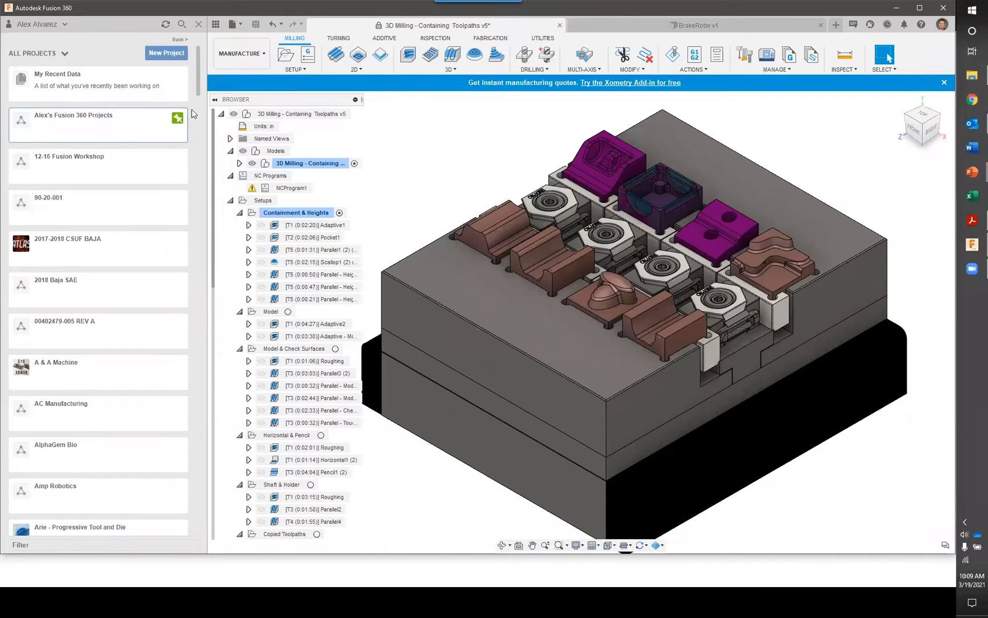
pyautogui.scroll(-3, 140, 155)
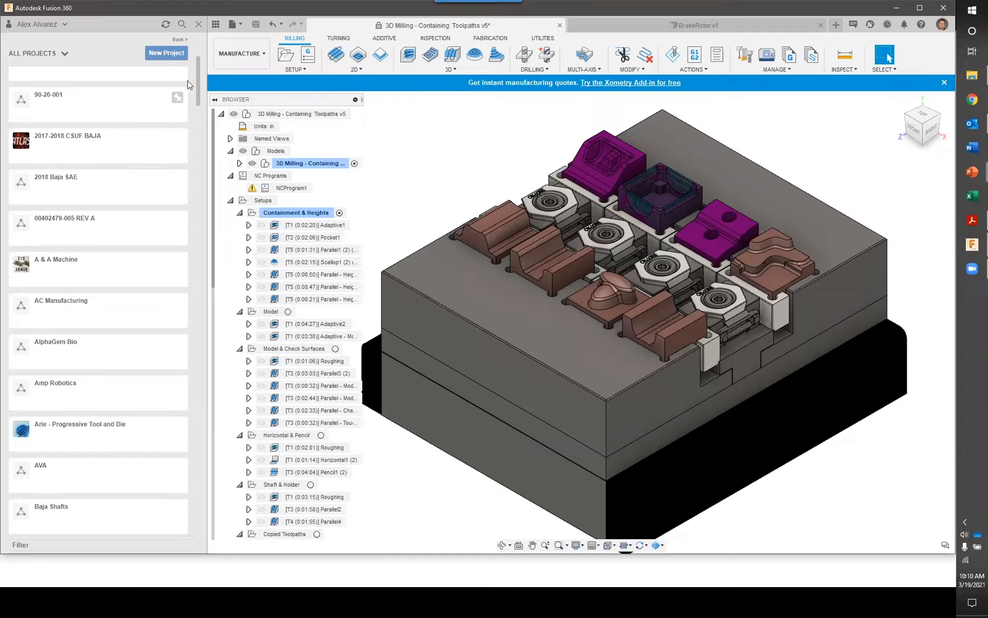
# Hide the project data and collapse the Setups and NC Programs folders in the browser tree
pyautogui.click(262, 54)
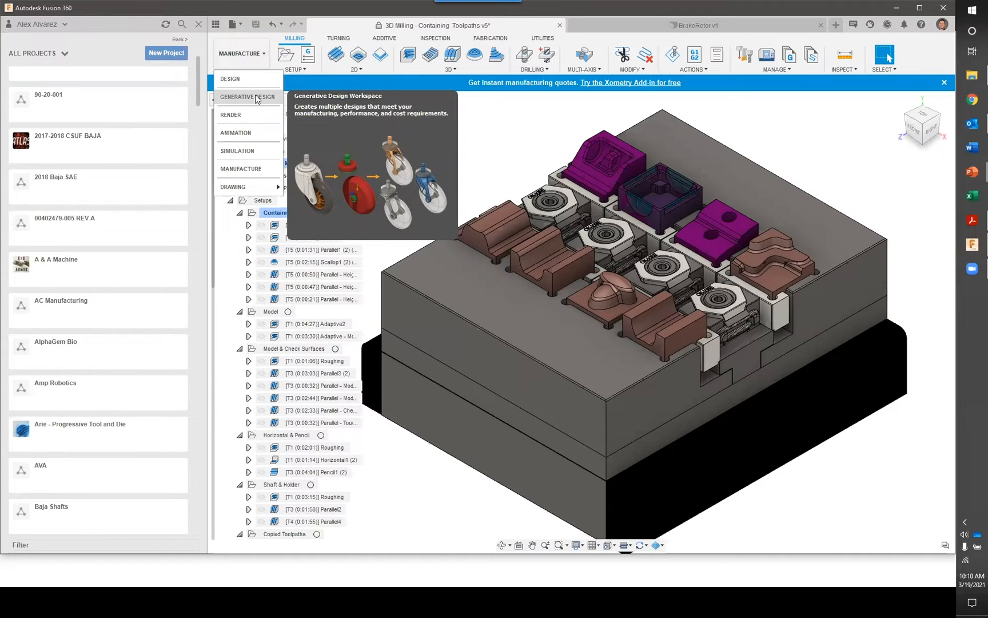
pyautogui.click(490, 127)
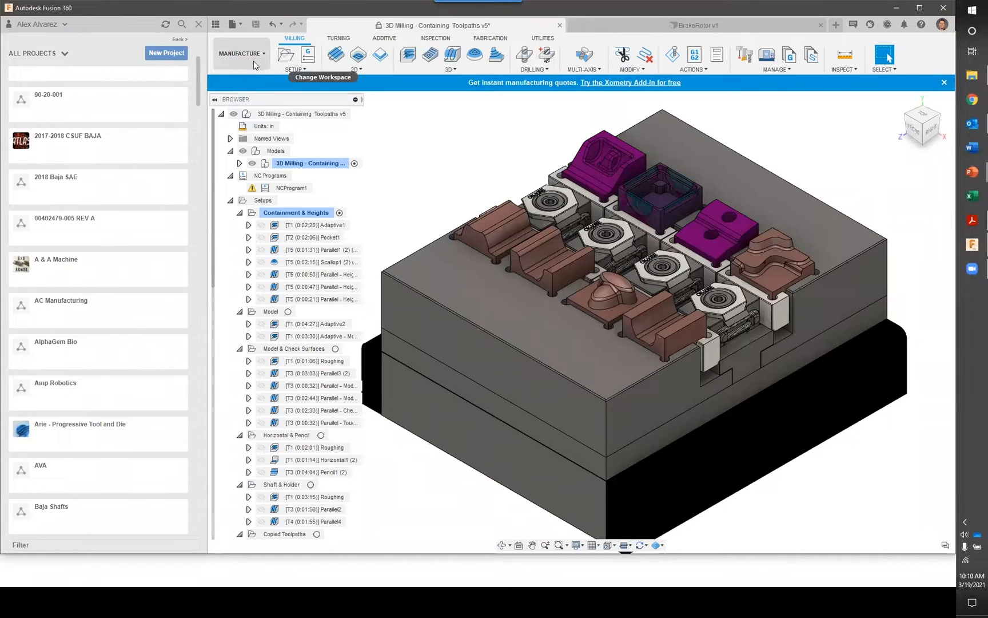
pyautogui.click(199, 25)
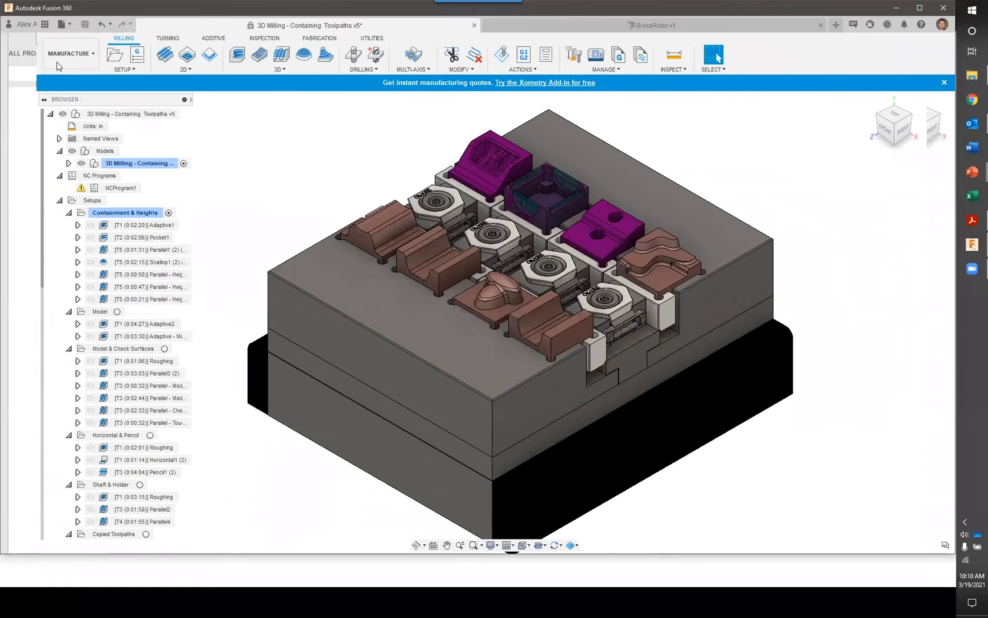
pyautogui.click(22, 201)
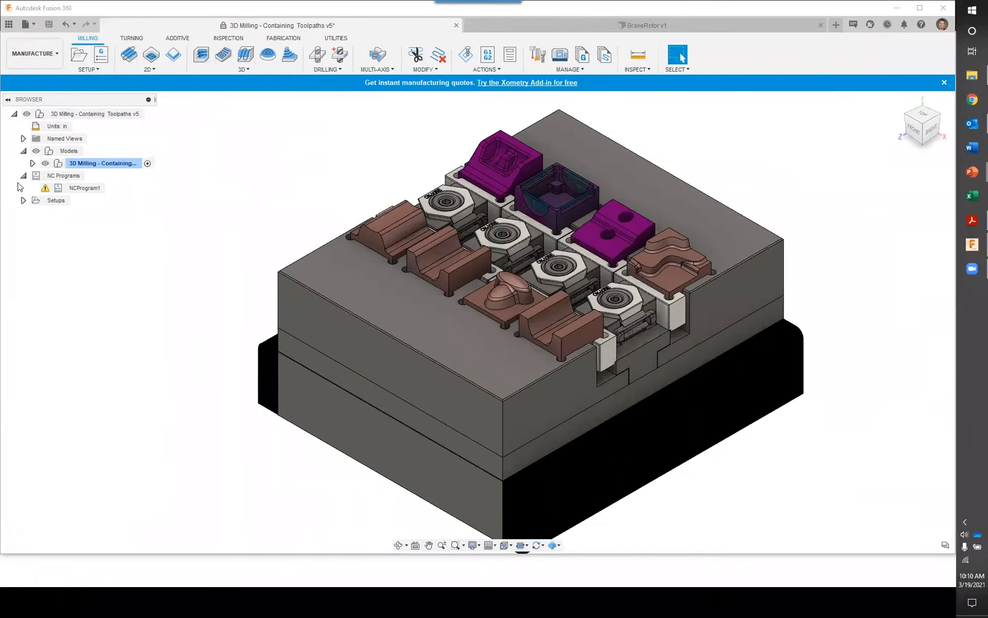
pyautogui.click(23, 176)
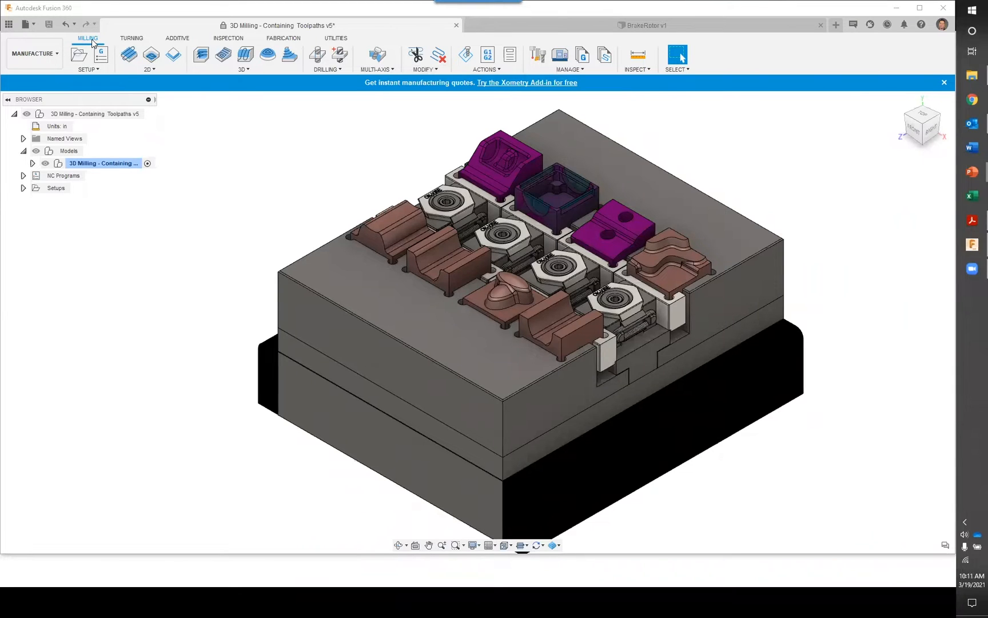
# Look over the Turning and Inspection toolsets and return to the Milling tools
pyautogui.click(129, 40)
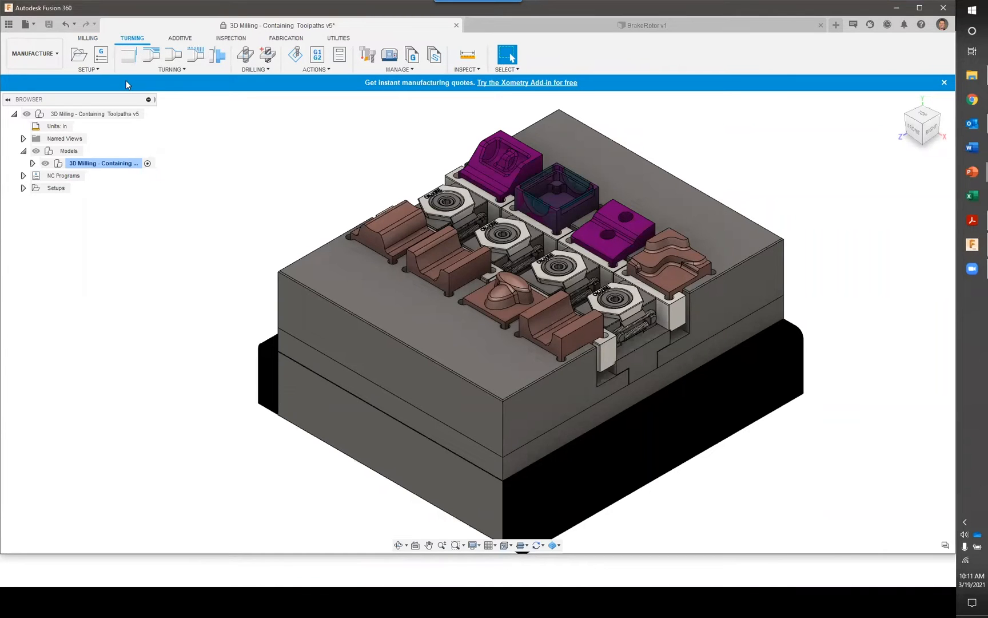
pyautogui.click(88, 39)
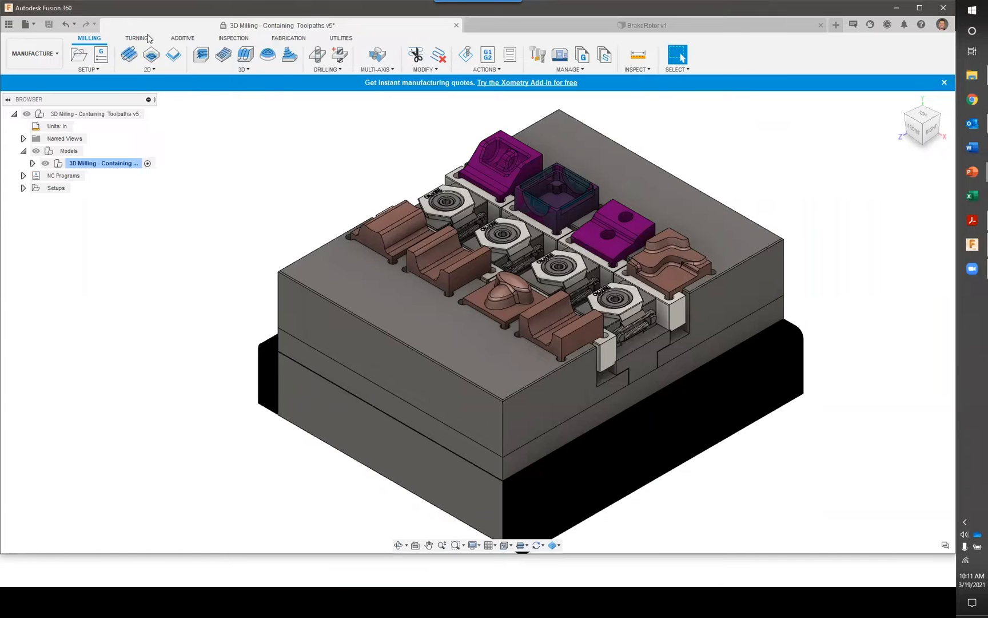
pyautogui.click(232, 38)
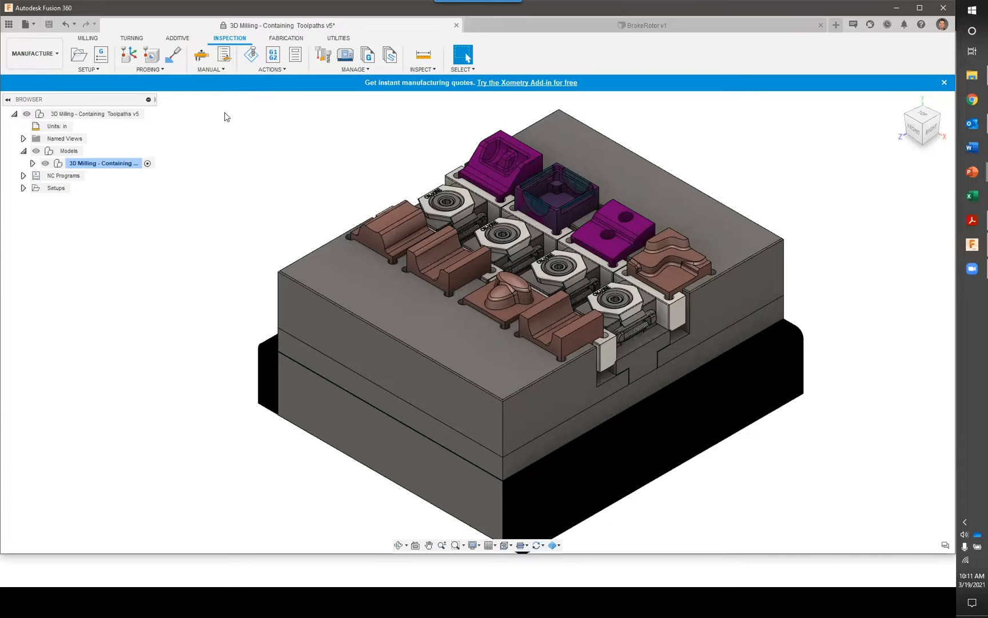
pyautogui.click(89, 39)
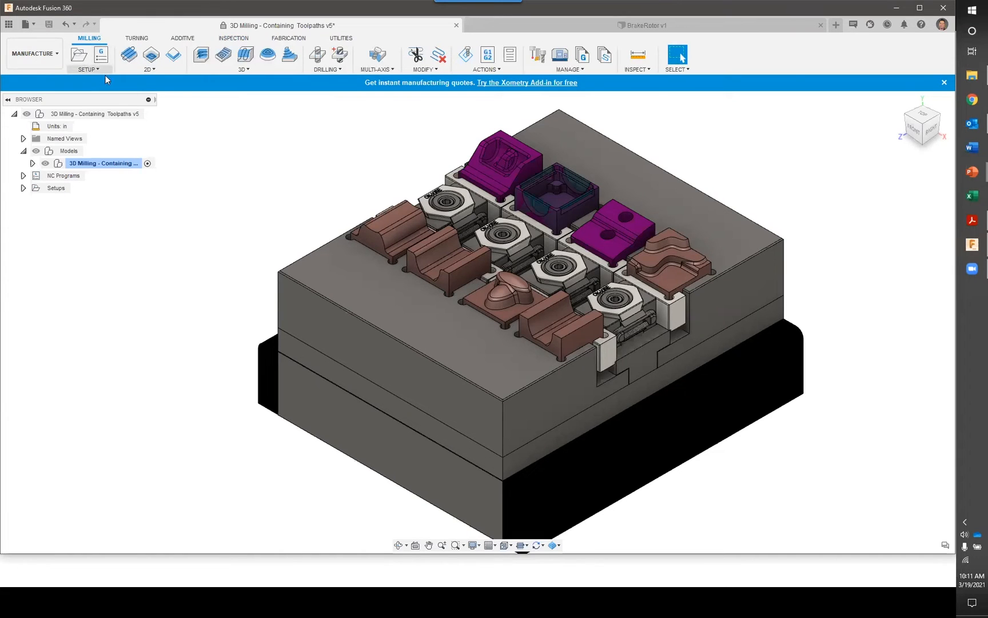
# Switch to the Design workspace and bring the grooved block nearest the fixture's front corner into close view
pyautogui.click(46, 56)
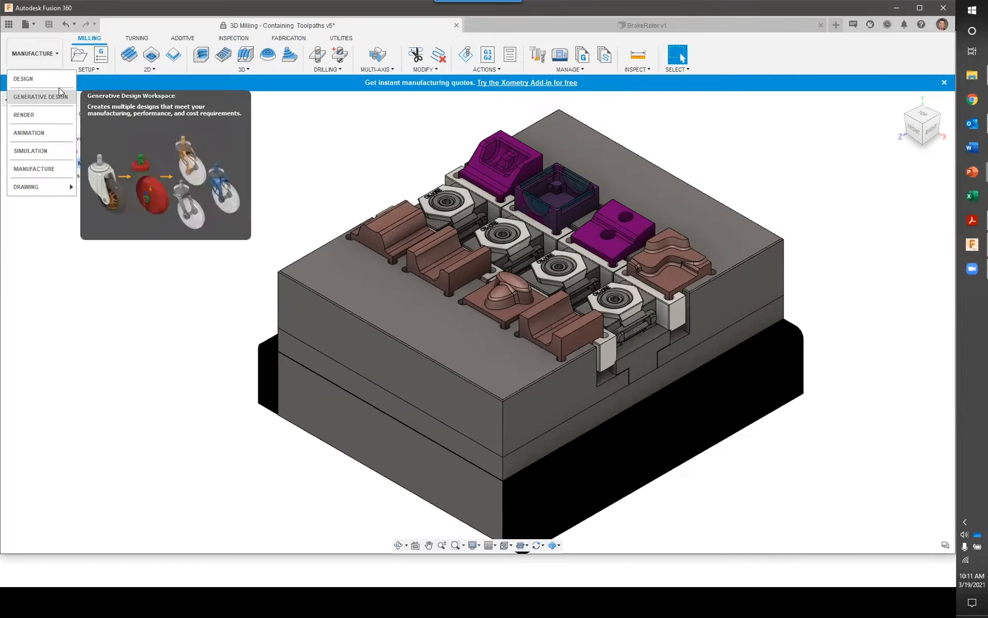
pyautogui.click(26, 78)
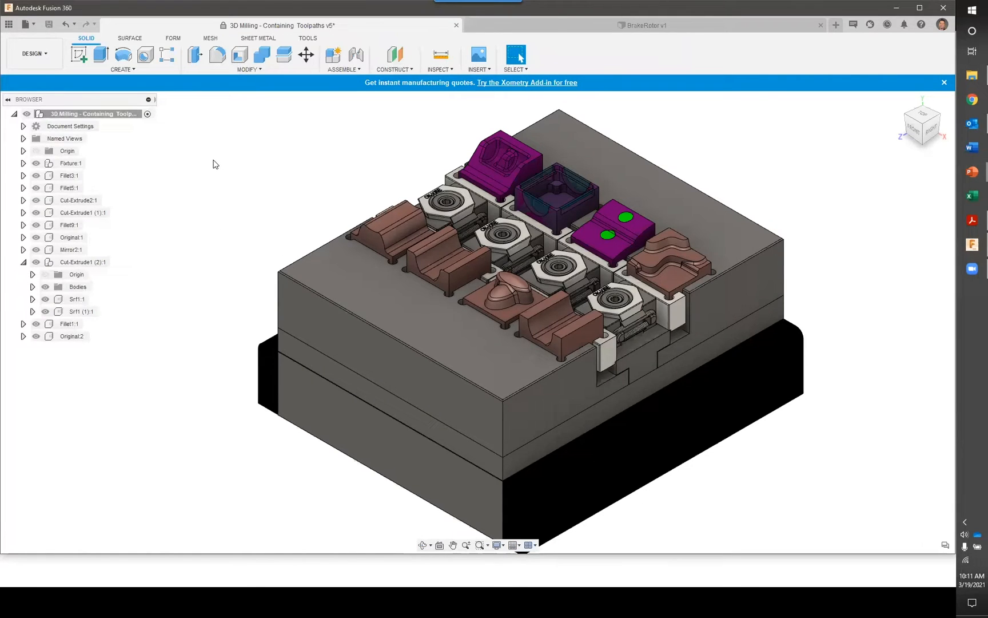
pyautogui.moveTo(362, 203); pyautogui.dragTo(312, 159, button='middle')
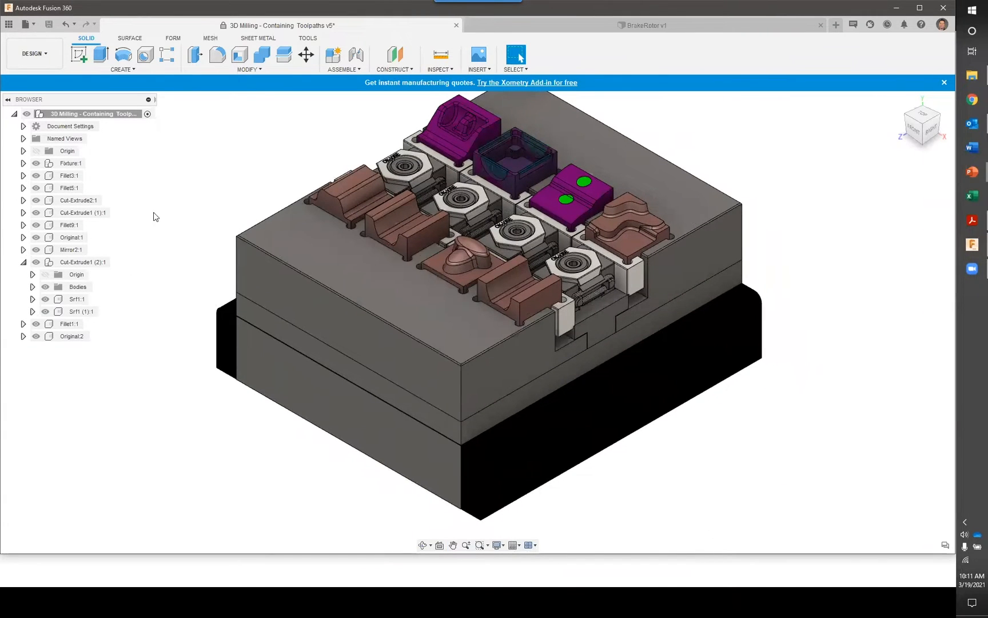
pyautogui.scroll(4, 505, 281)
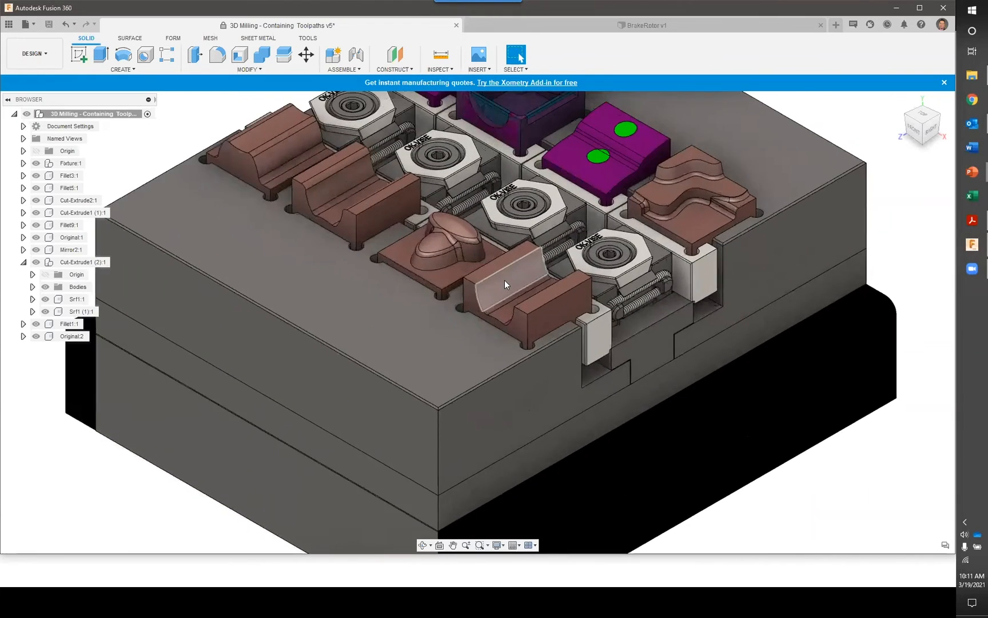
pyautogui.scroll(6, 505, 280)
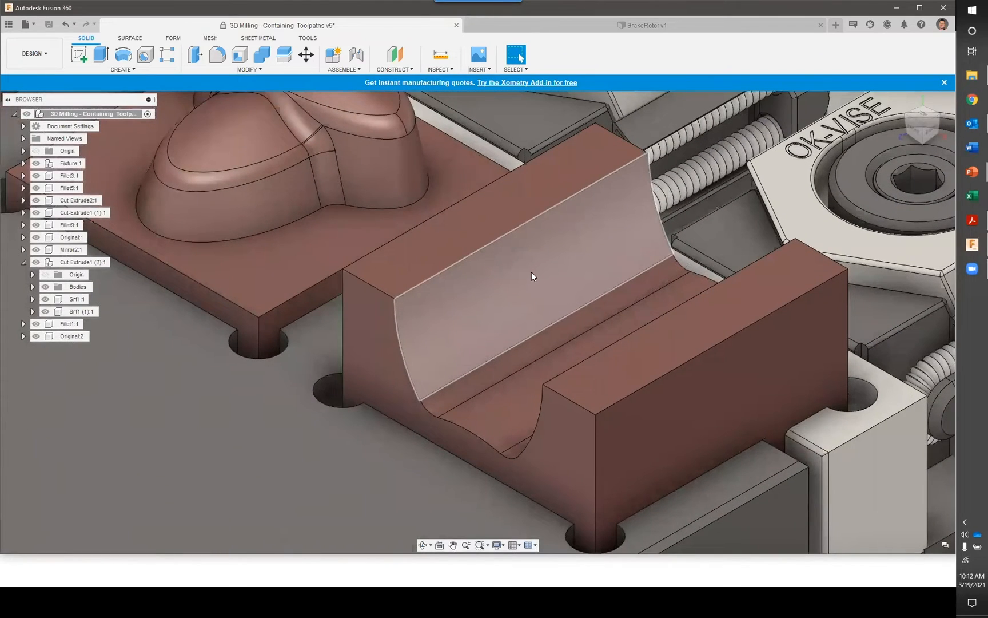
pyautogui.keyDown('shift'); pyautogui.moveTo(525, 276); pyautogui.dragTo(421, 302, button='middle'); pyautogui.keyUp('shift')
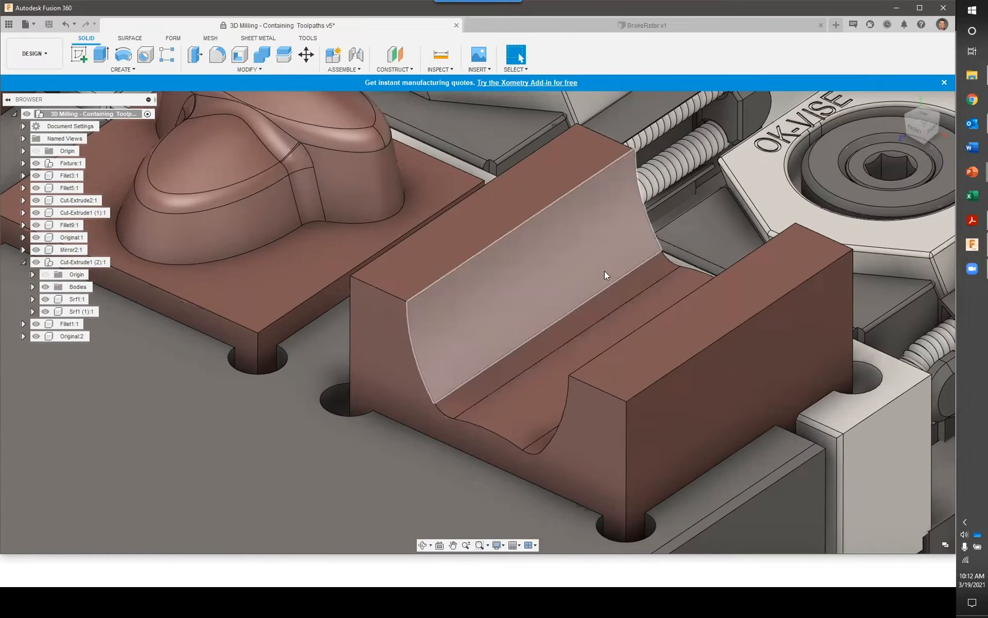
pyautogui.scroll(-1, 554, 282)
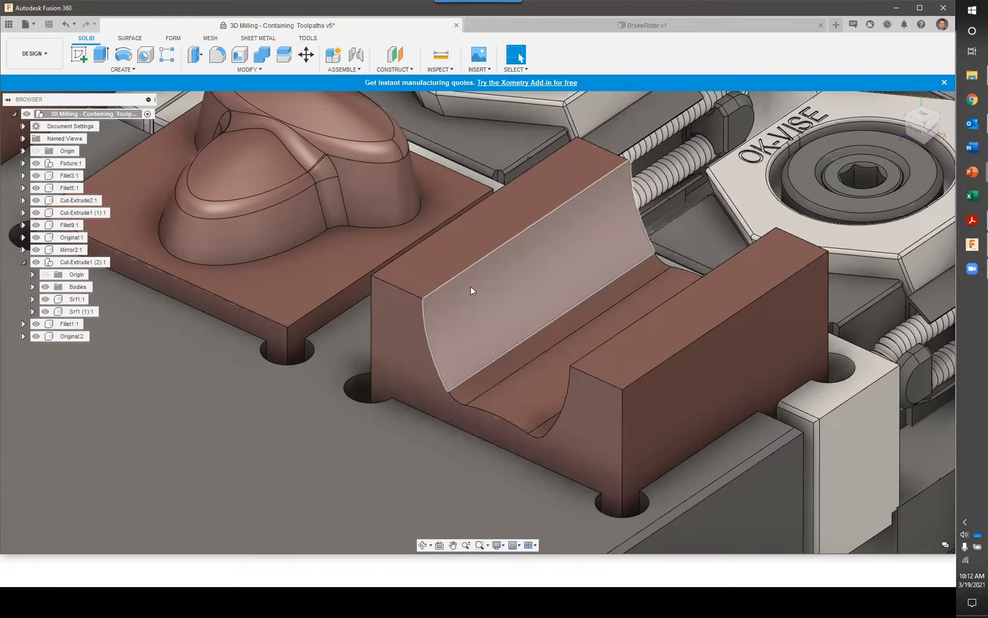
# Compare the solid and surface modelling toolsets, ending with the surface tools active
pyautogui.click(136, 40)
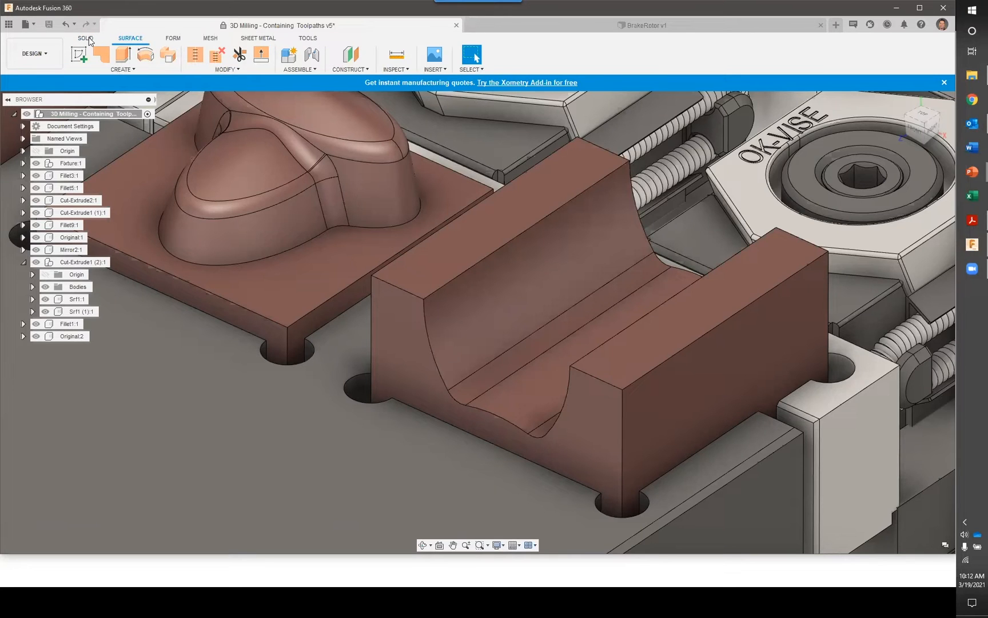
pyautogui.click(87, 39)
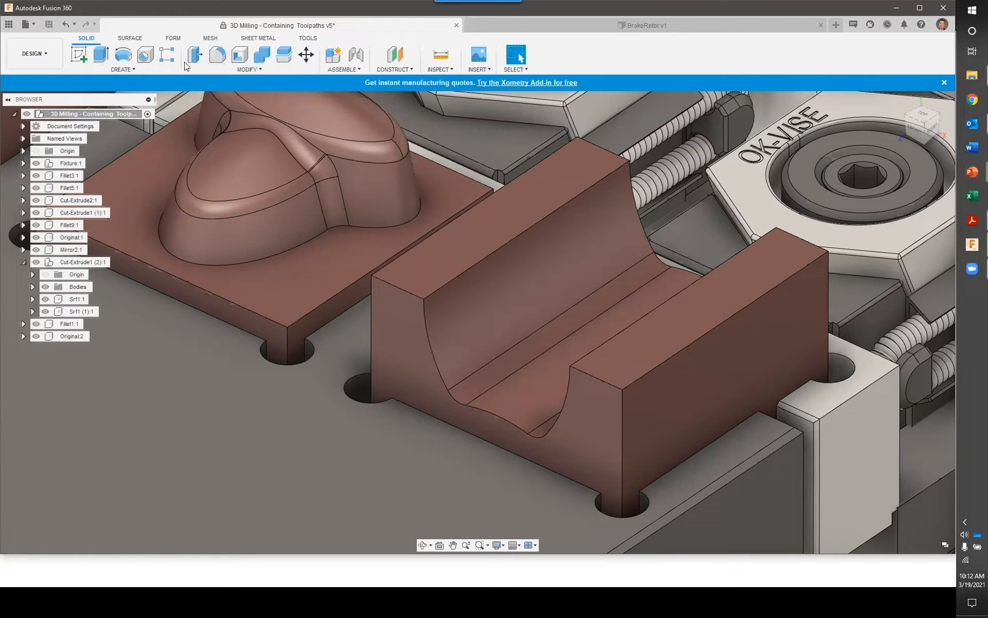
pyautogui.click(131, 38)
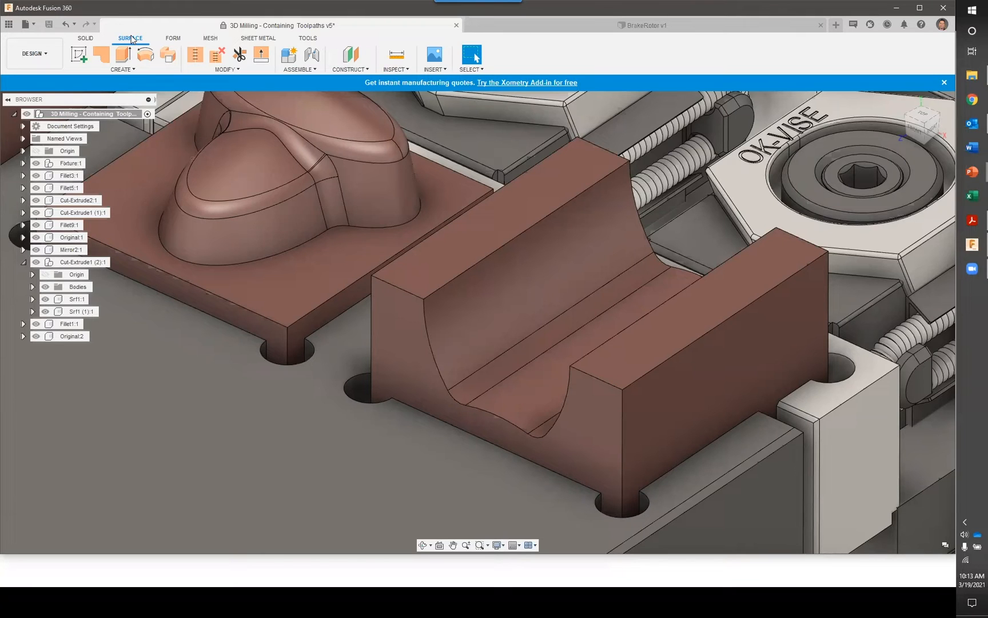
pyautogui.click(132, 39)
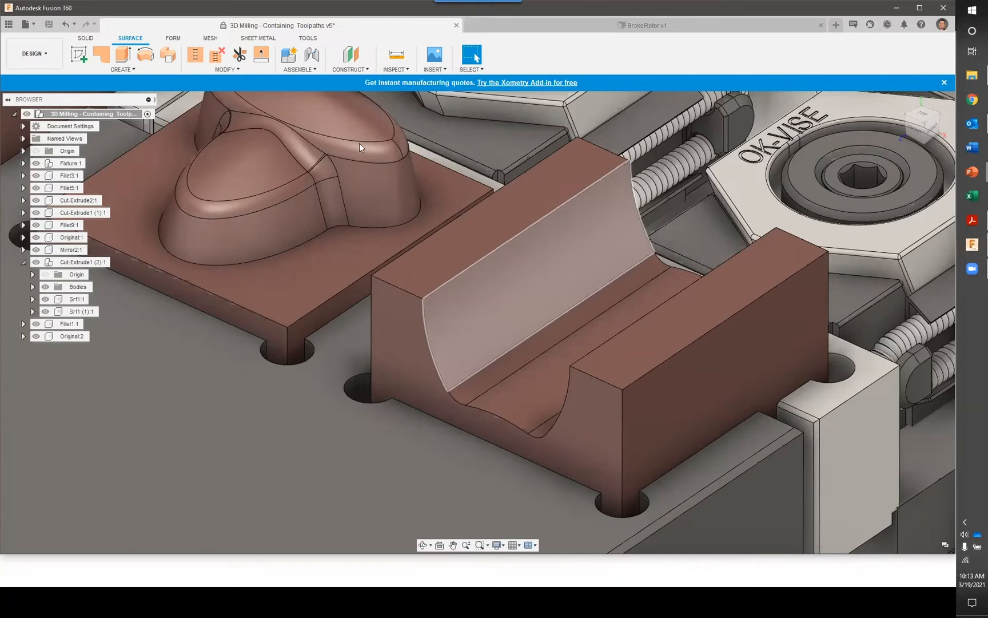
# Offset the single curved side face of the block's groove by 0.00 mm as a new body, with chain selection off
pyautogui.click(132, 70)
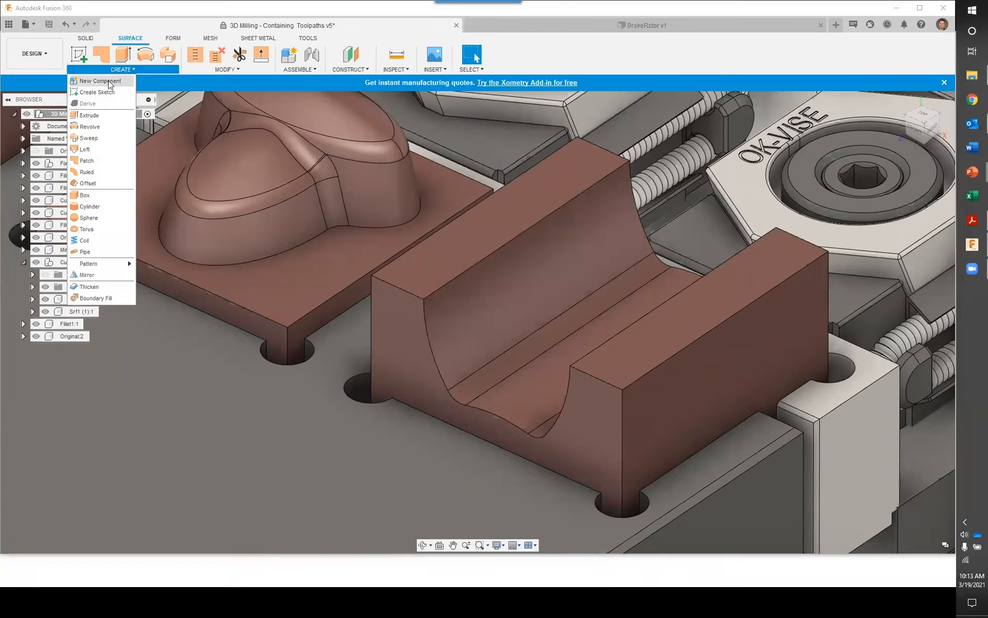
pyautogui.click(88, 184)
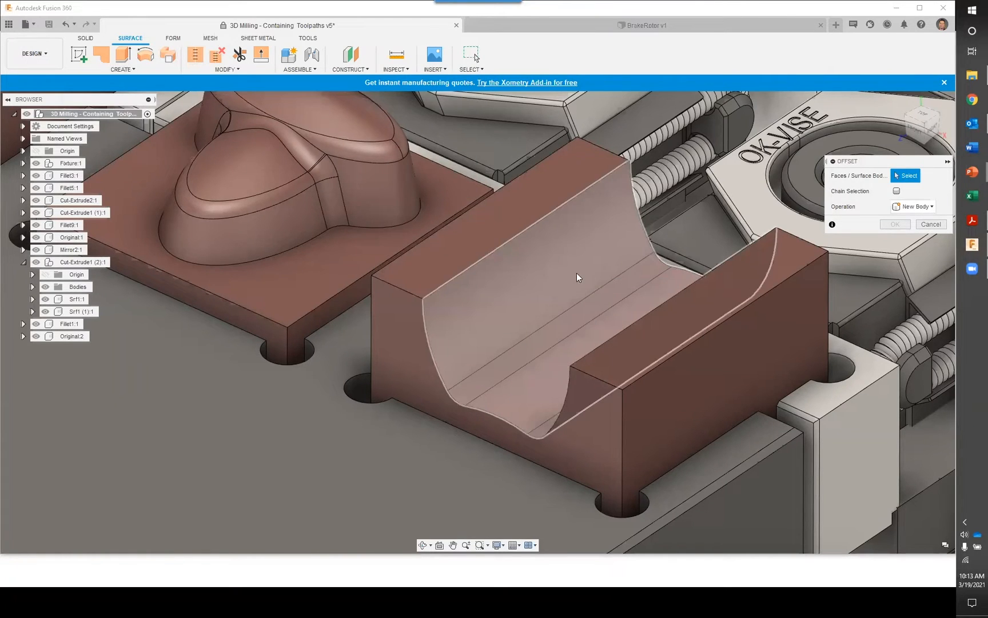
pyautogui.click(896, 191)
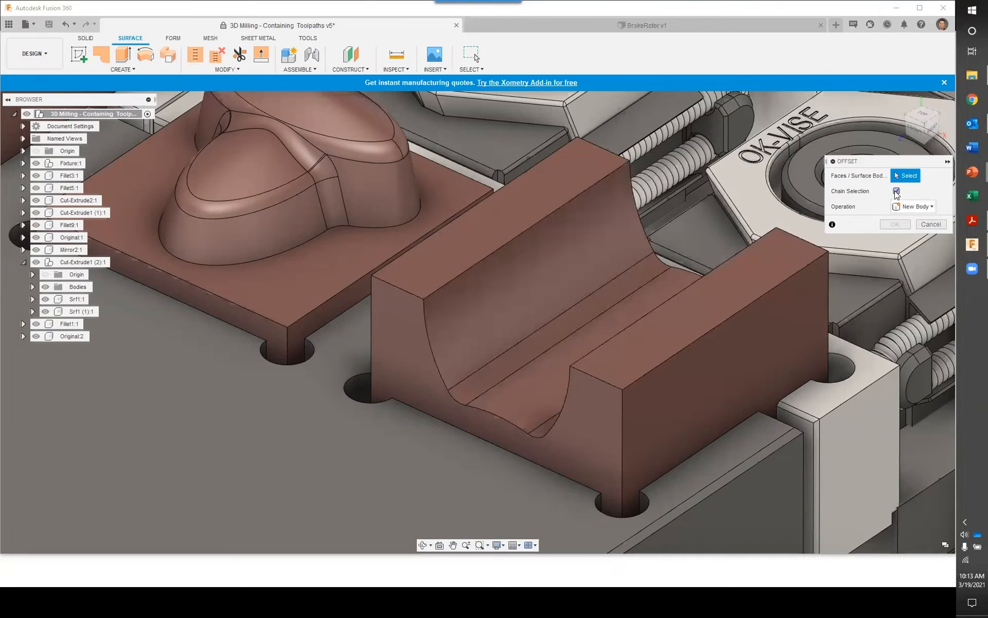
pyautogui.click(896, 191)
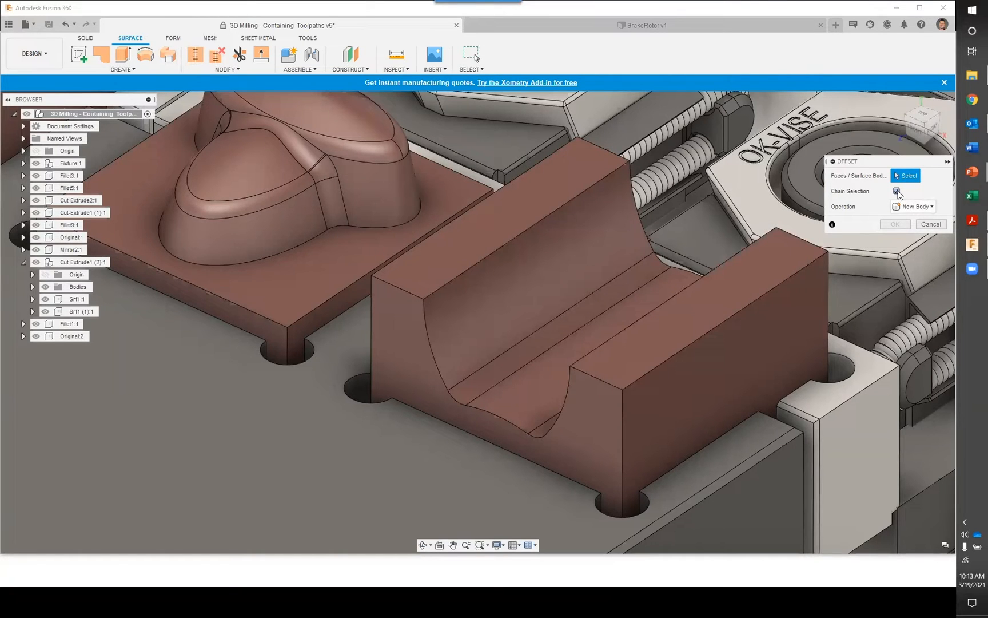
pyautogui.click(599, 232)
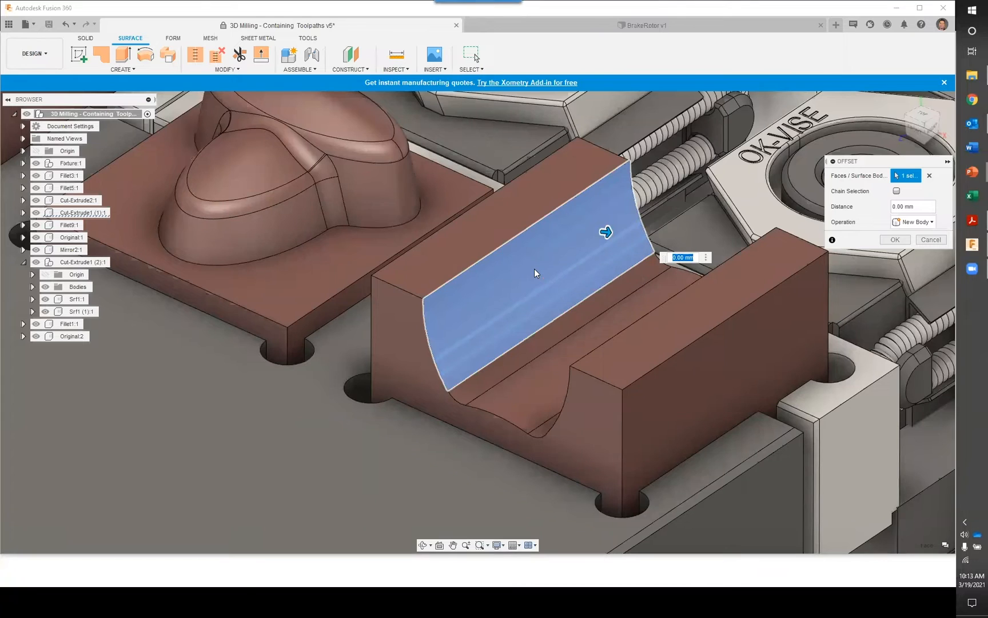
pyautogui.click(918, 206)
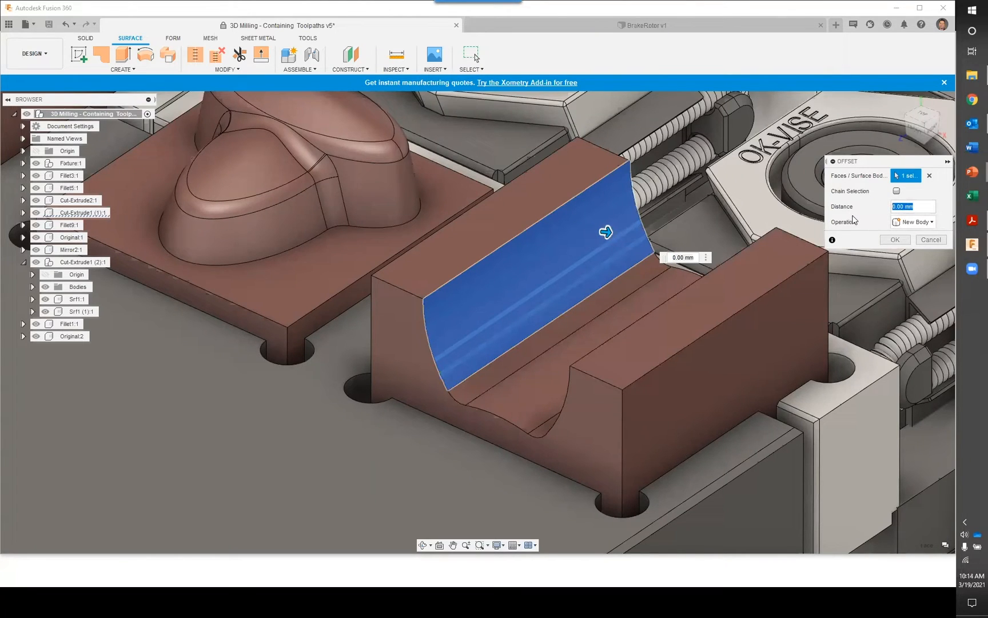
pyautogui.click(896, 240)
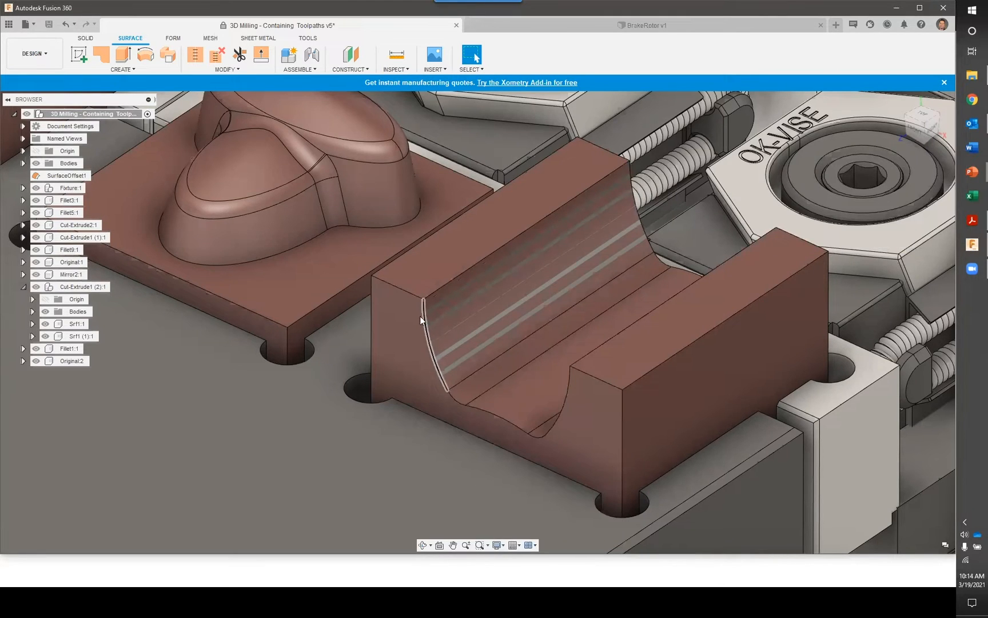
pyautogui.click(143, 70)
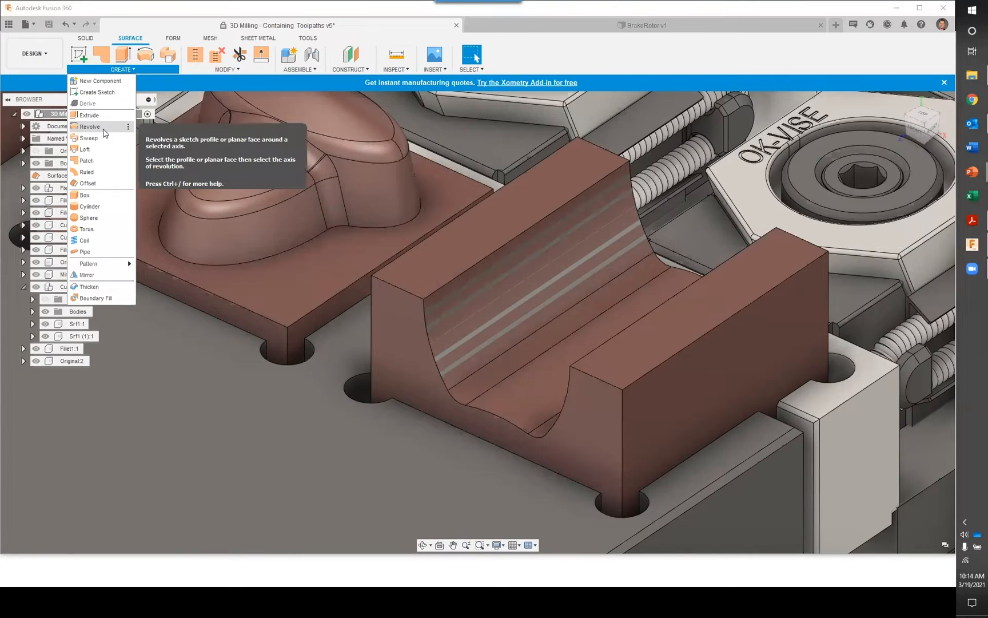
pyautogui.click(200, 326)
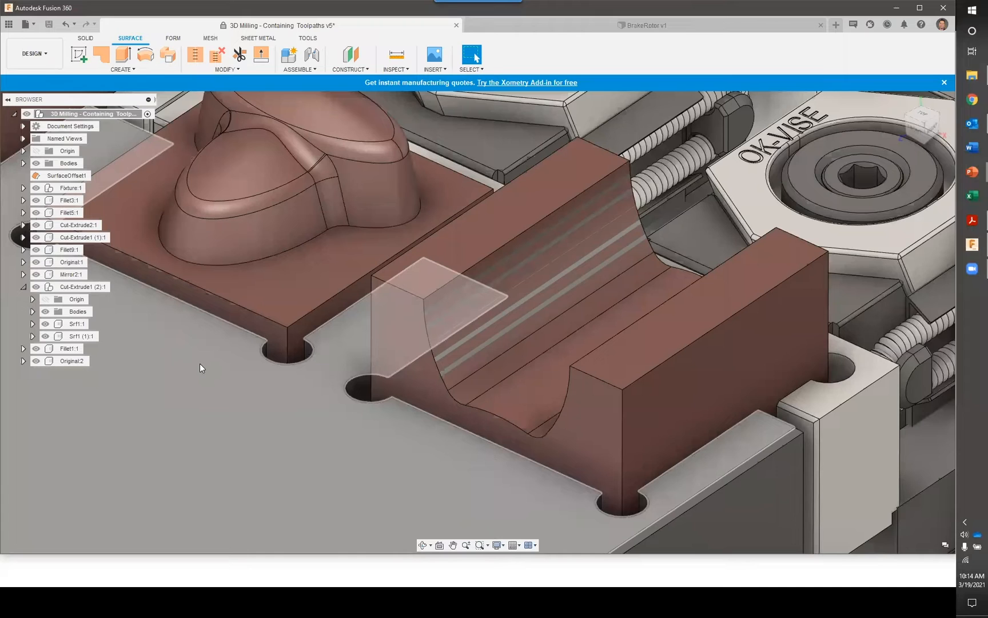
pyautogui.write('s')
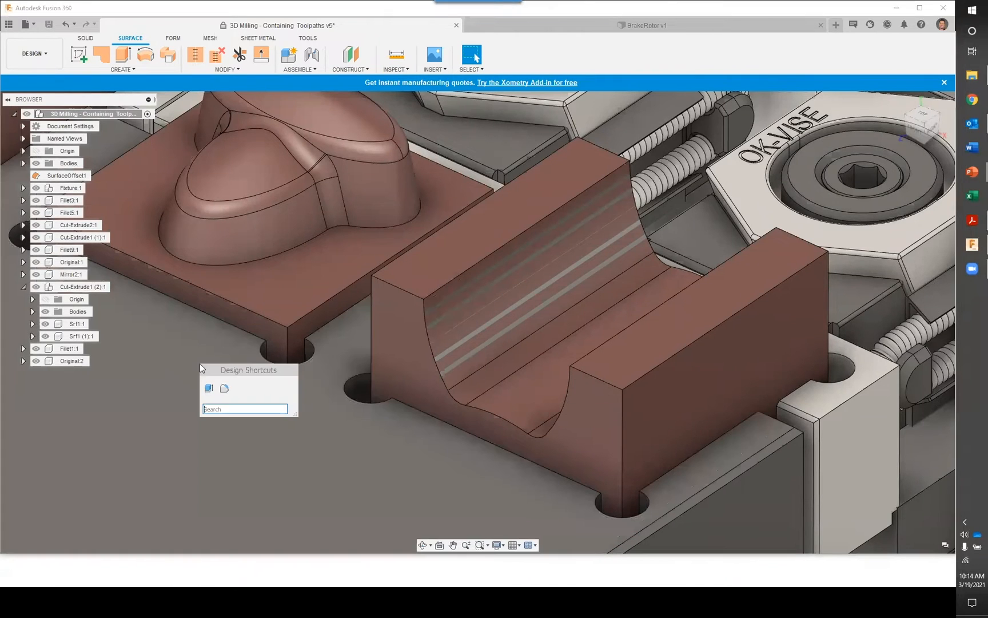
pyautogui.write('ext')
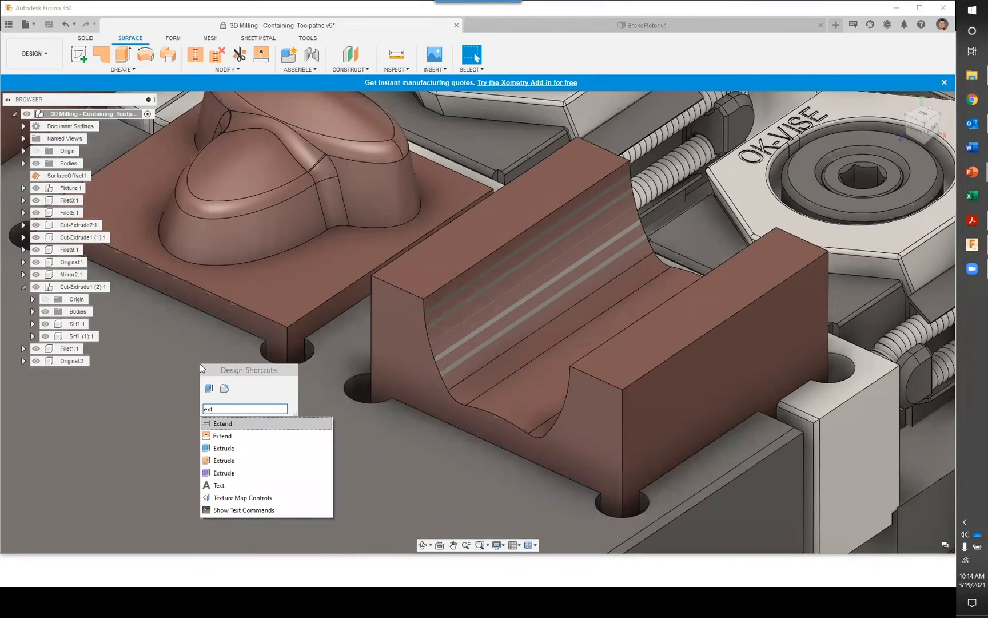
pyautogui.write('en')
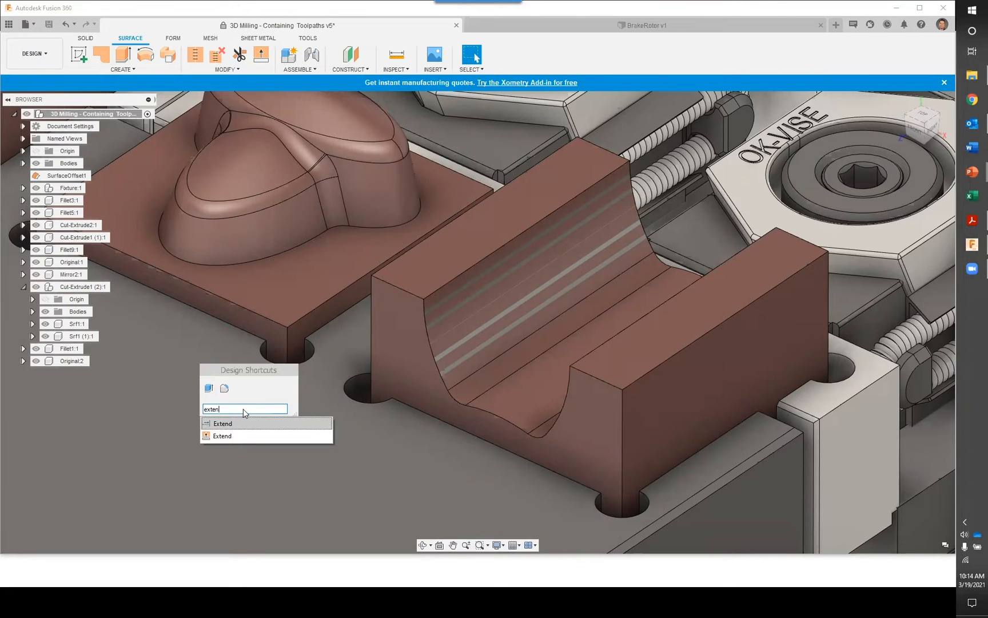
pyautogui.press('Return')
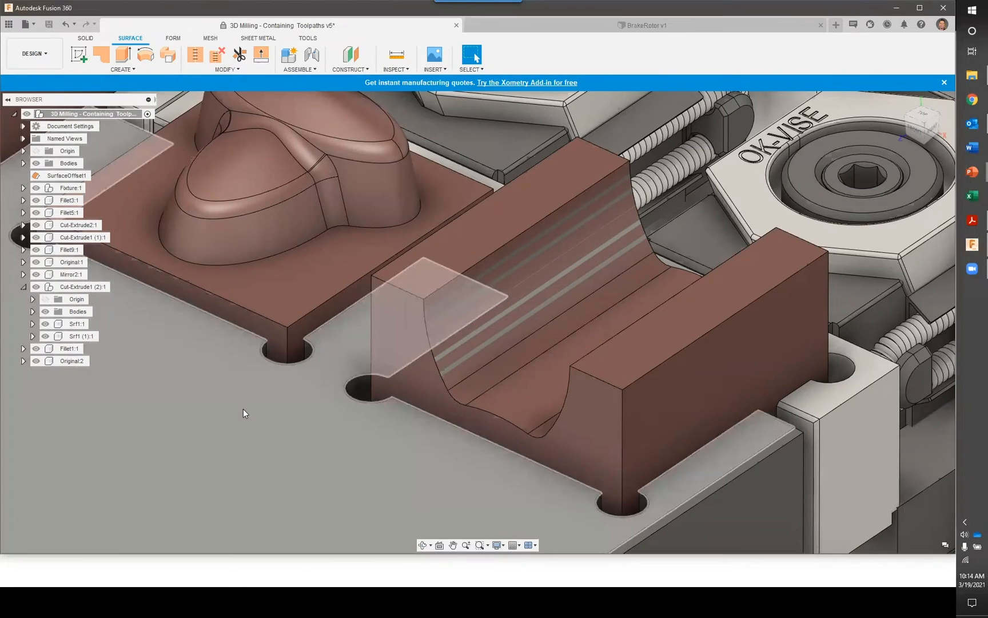
# Extend both curved end edges of the offset groove surface by 2.50 mm with the Natural type, tangent chain on and free edge alignment
pyautogui.press('s')
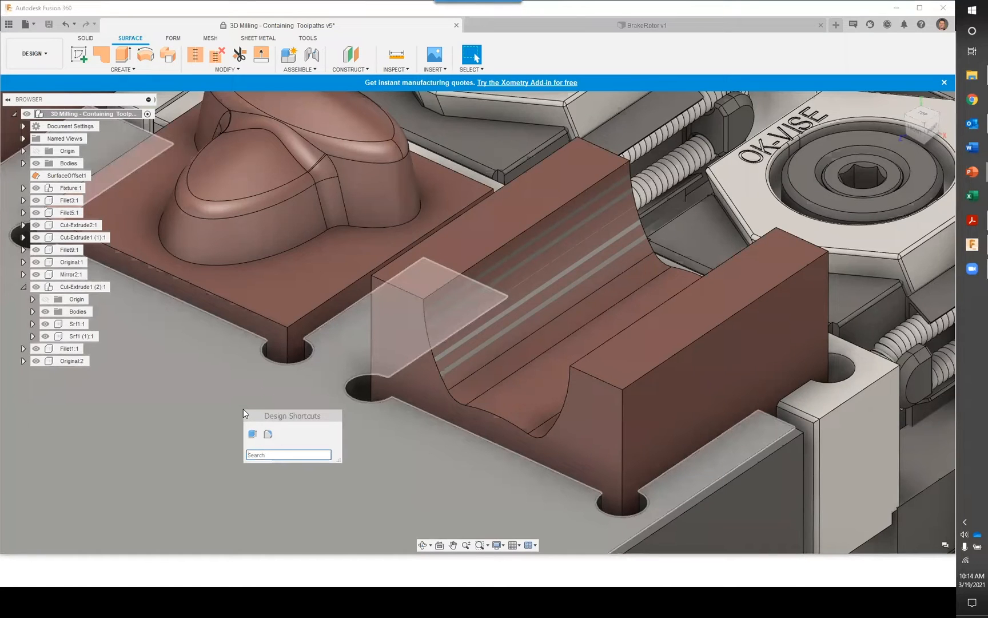
pyautogui.write('exten')
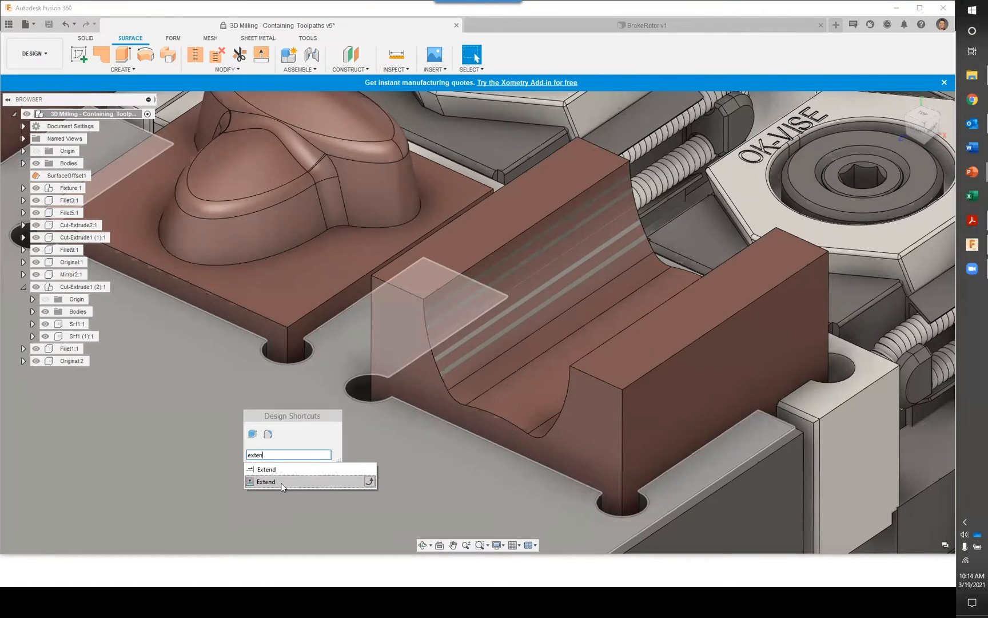
pyautogui.click(274, 481)
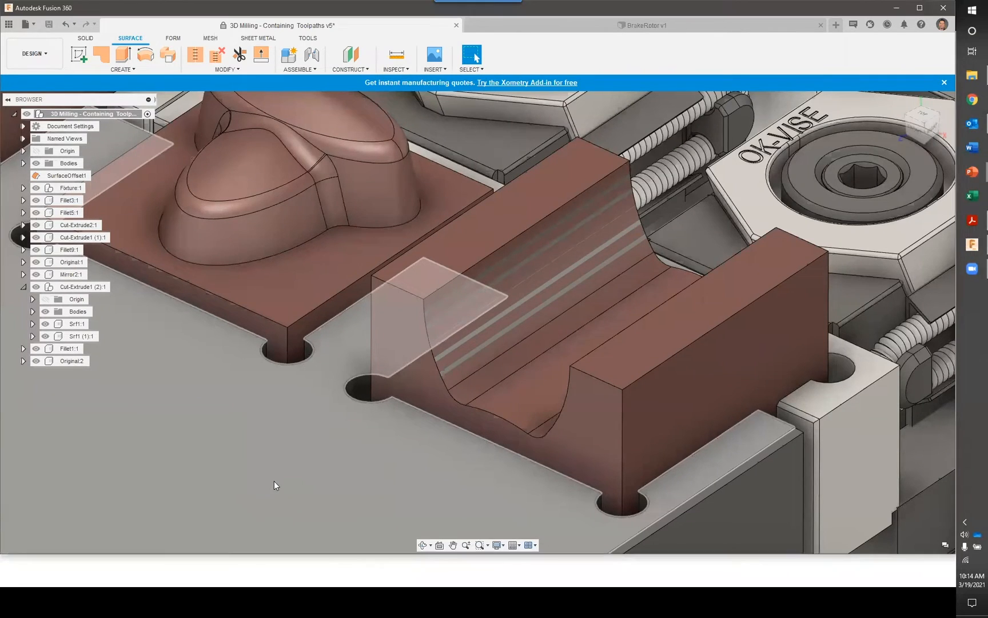
pyautogui.click(429, 343)
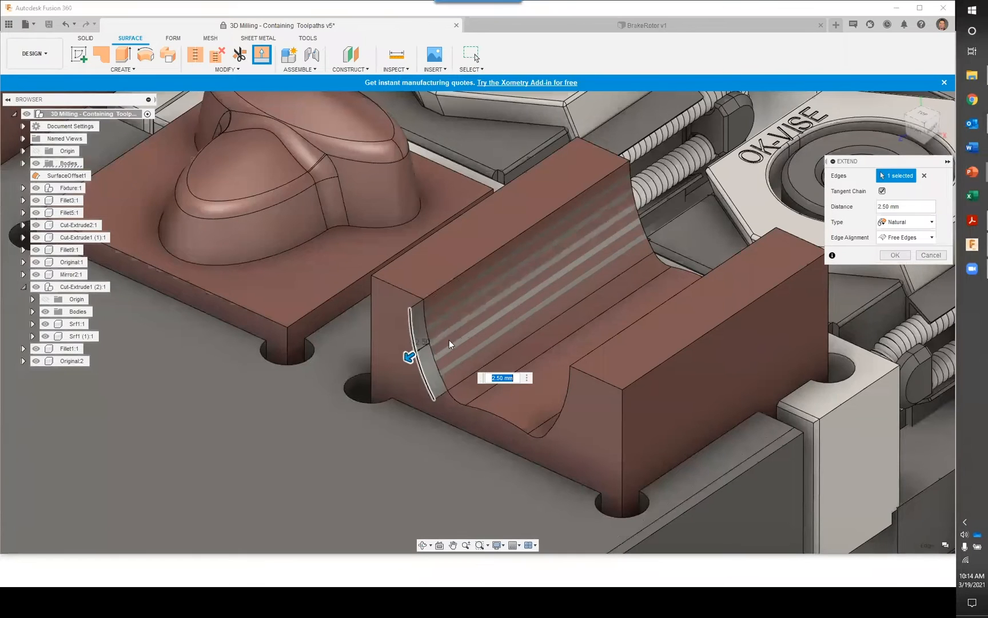
pyautogui.click(637, 203)
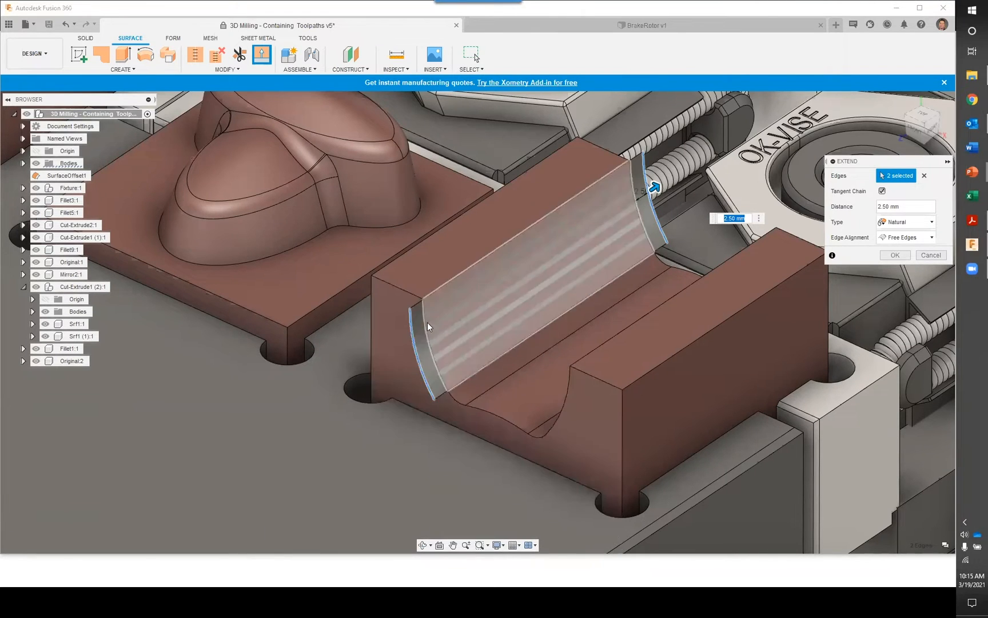
pyautogui.moveTo(907, 205); pyautogui.dragTo(869, 204)
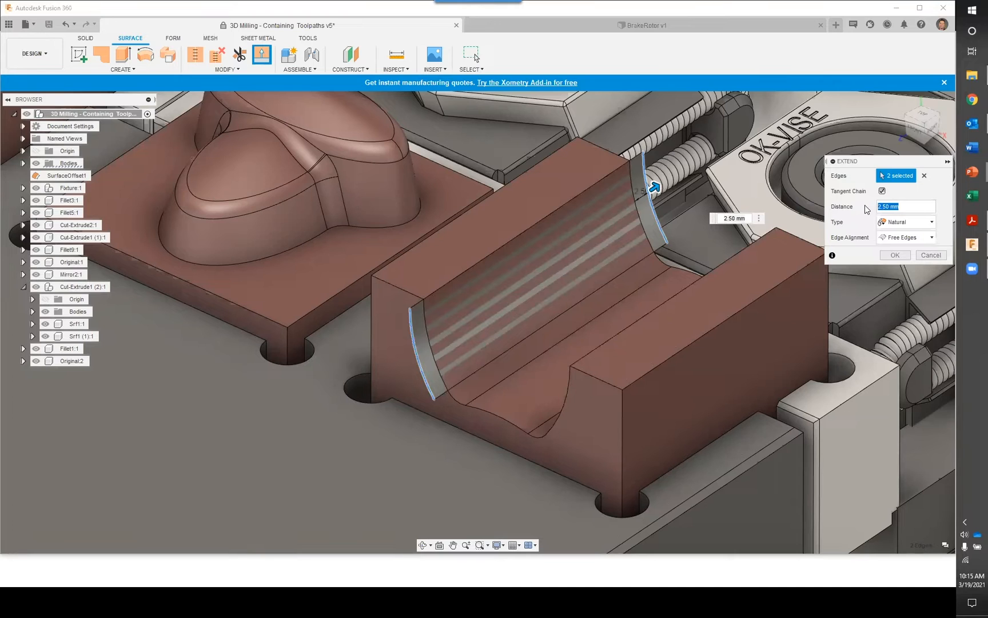
pyautogui.click(895, 255)
# Switch to the Manufacture workspace and bring the purple block with two holes into close view
pyautogui.click(34, 53)
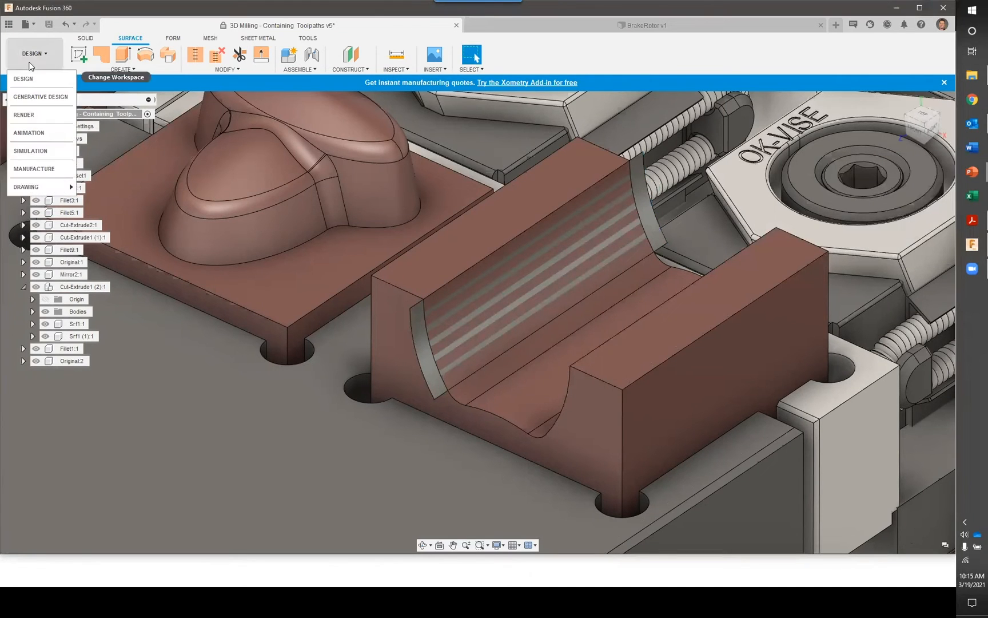
pyautogui.click(35, 174)
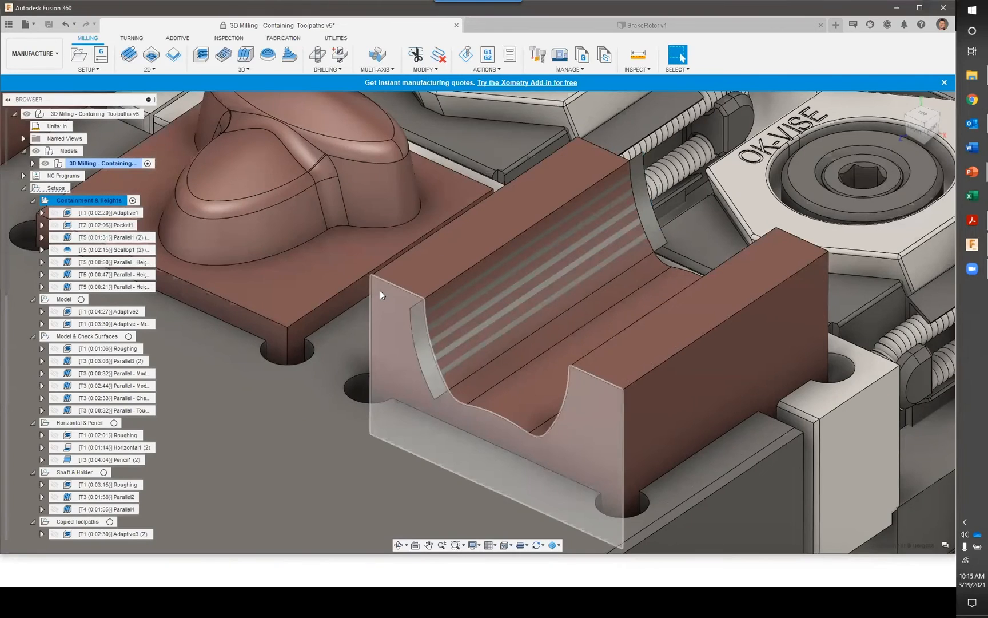
pyautogui.scroll(-5, 381, 291)
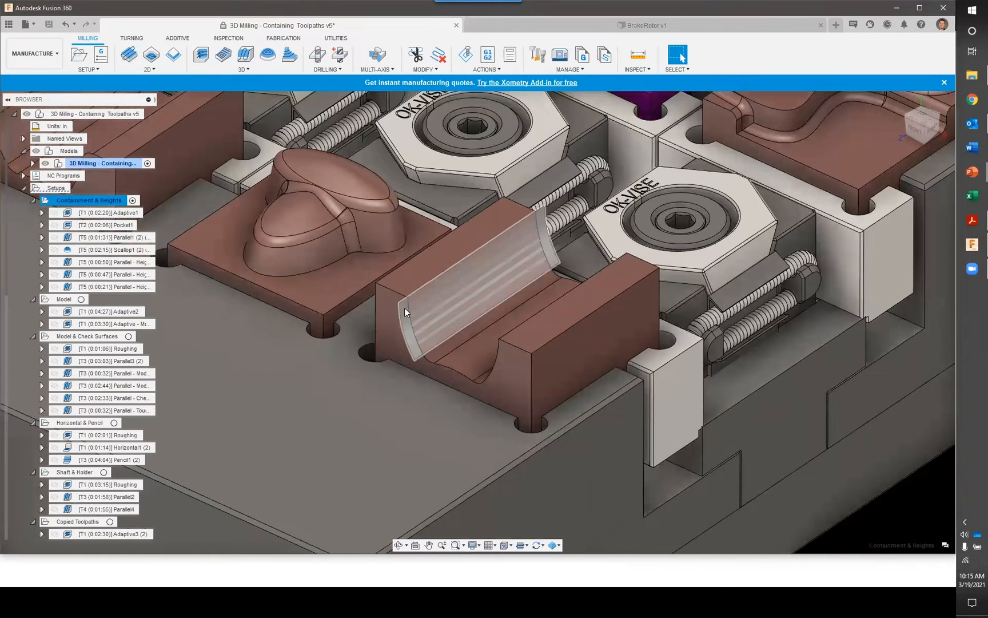
pyautogui.scroll(-2, 404, 309)
pyautogui.moveTo(430, 318); pyautogui.dragTo(402, 353, button='middle')
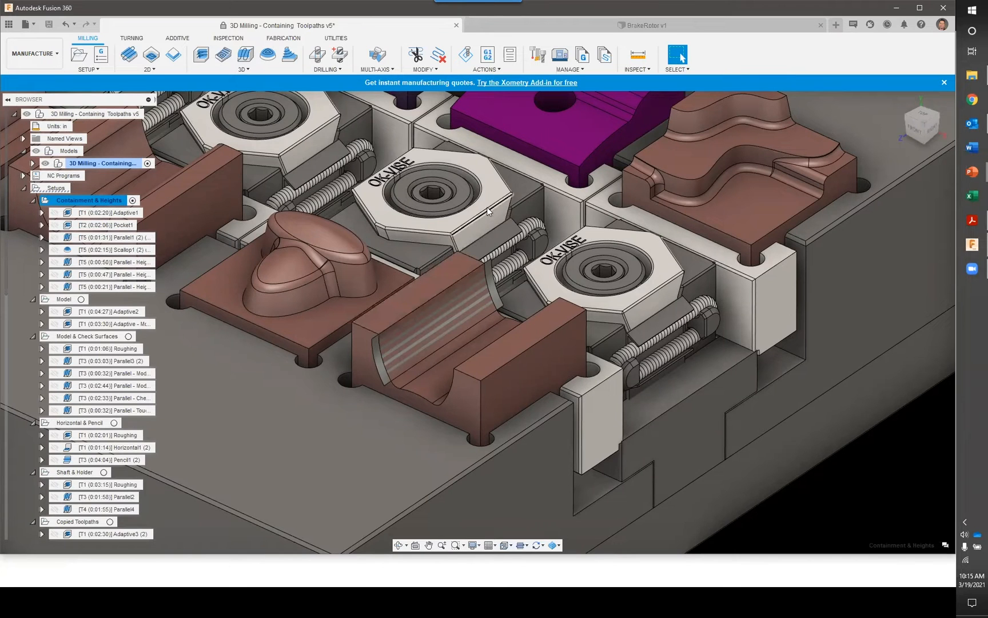
pyautogui.moveTo(494, 180); pyautogui.dragTo(462, 321, button='middle')
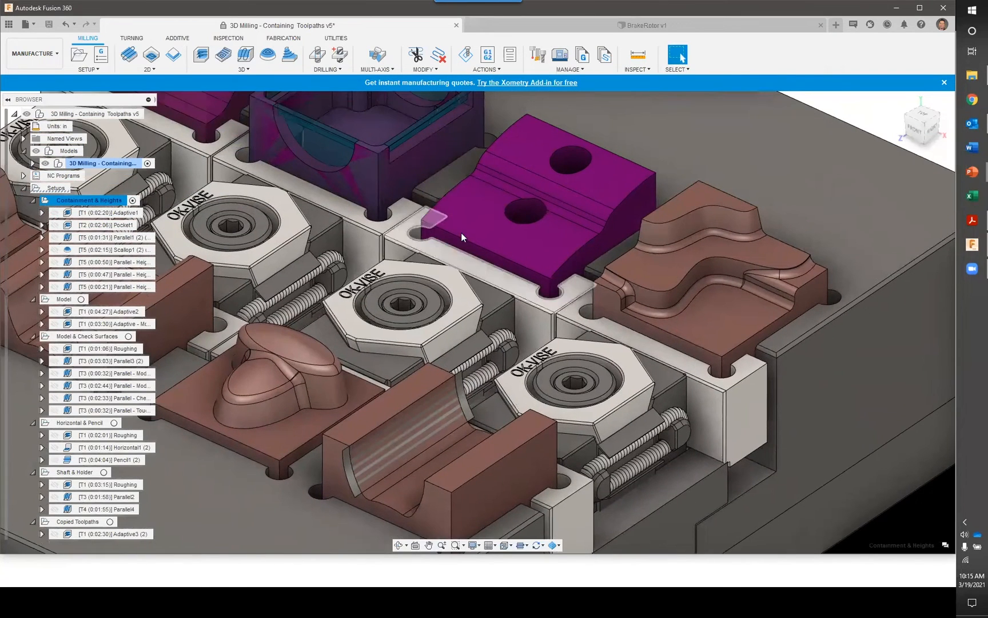
pyautogui.scroll(3, 585, 218)
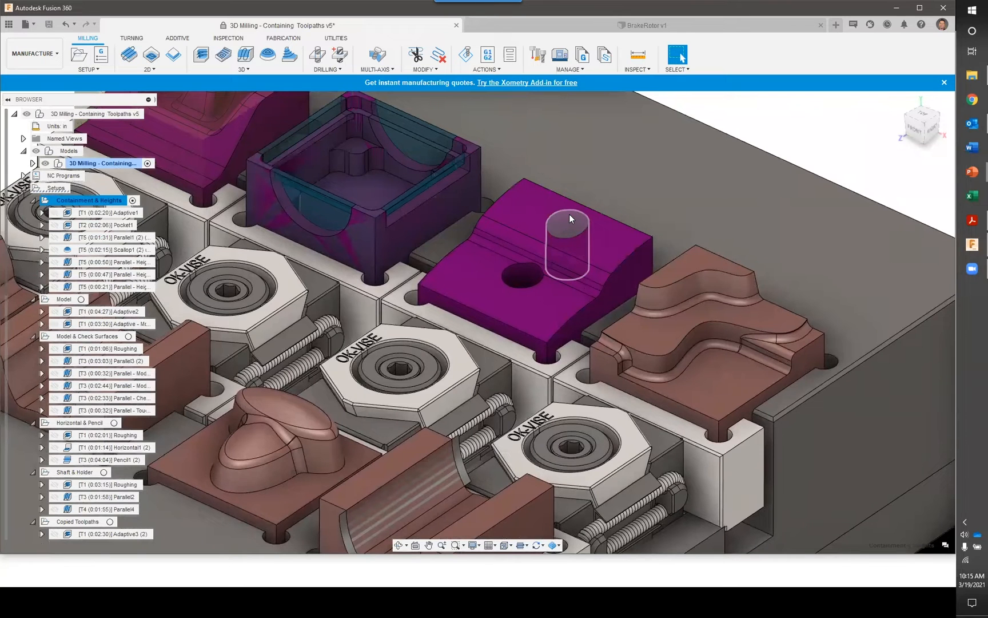
pyautogui.scroll(5, 570, 214)
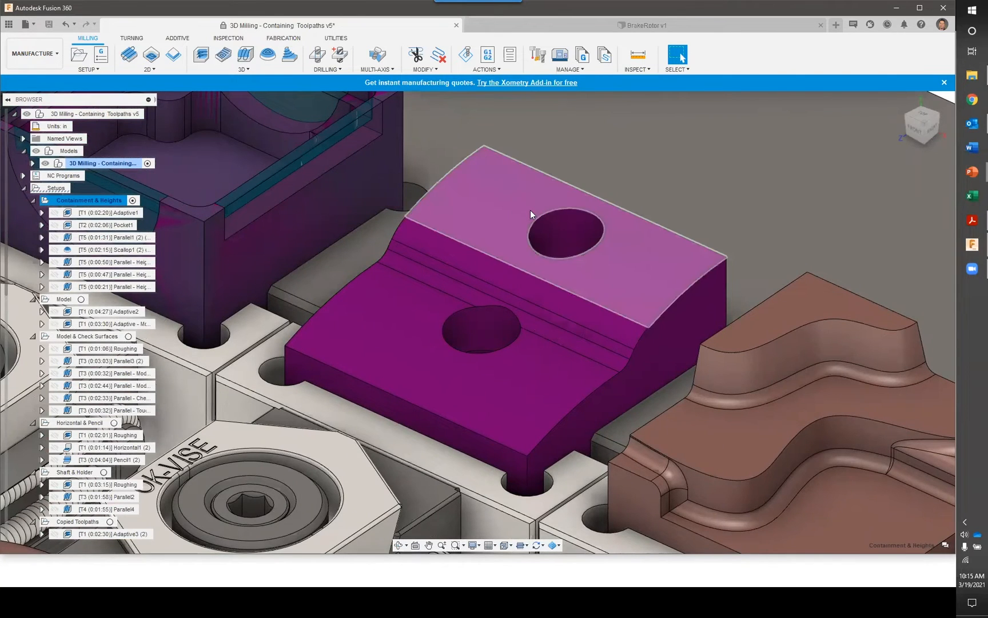
# Preview the Model & Check Surfaces setup's Roughing and Parallel3 (2) toolpaths on the two-hole block, inspecting the parallel passes from above
pyautogui.click(81, 422)
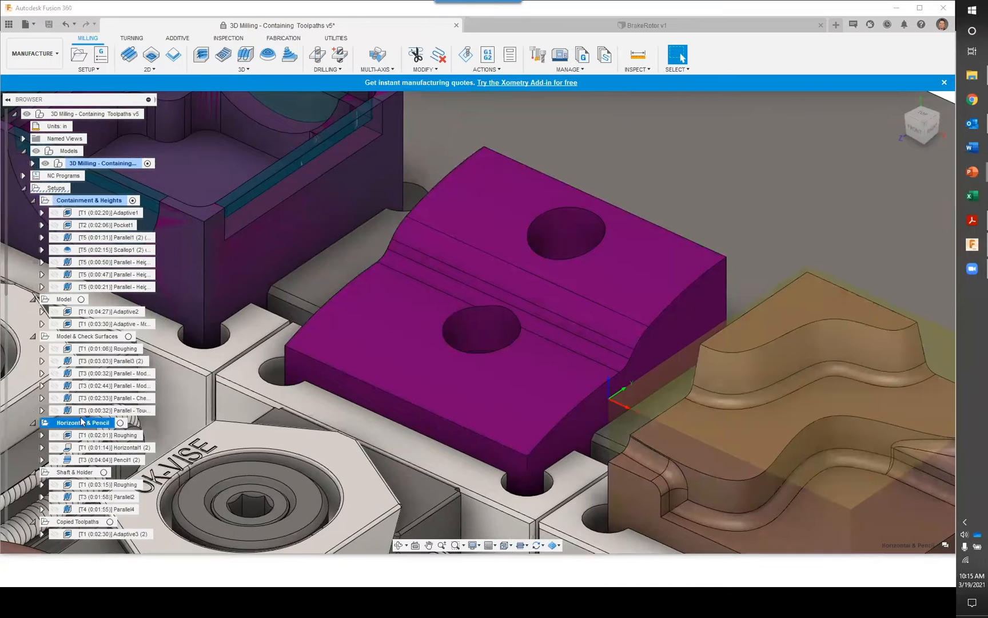
pyautogui.click(118, 348)
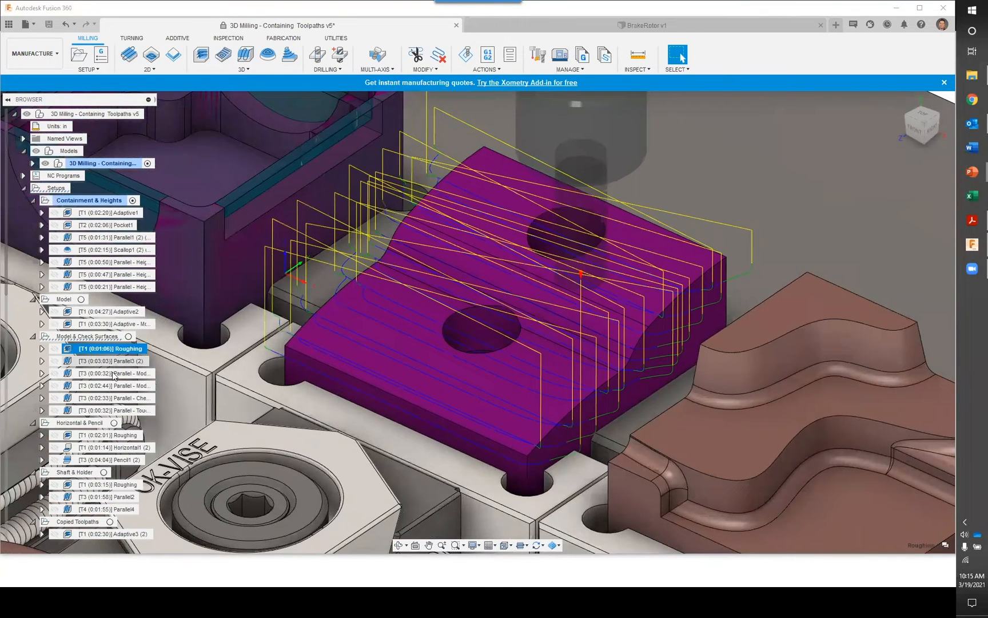
pyautogui.click(112, 361)
pyautogui.keyDown('shift'); pyautogui.moveTo(609, 243); pyautogui.dragTo(597, 283, button='middle'); pyautogui.keyUp('shift')
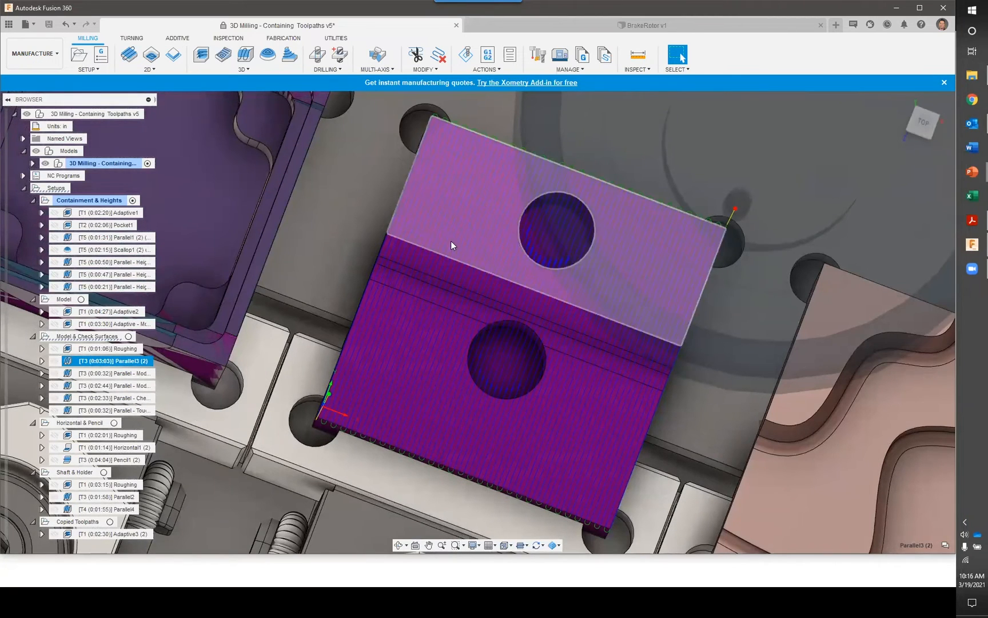
# Show the hidden patch surfaces Srf1:1 and Srf1 (1):1 of component Cut-Extrude1 (2):1 over the block's two holes
pyautogui.click(32, 164)
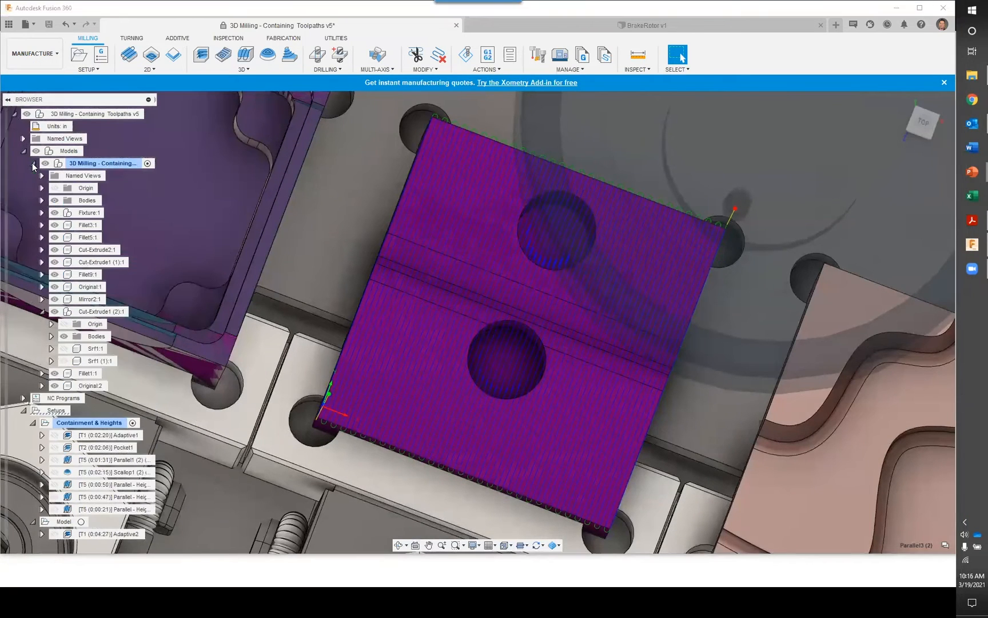
pyautogui.click(65, 349)
pyautogui.click(64, 348)
pyautogui.click(63, 361)
pyautogui.keyDown('shift'); pyautogui.moveTo(222, 378); pyautogui.dragTo(222, 327, button='middle'); pyautogui.keyUp('shift')
# Compare the Parallel - Check Surfaces and Parallel - Model + Body toolpaths over the patched holes, then examine the whole fixture
pyautogui.scroll(-1, 92, 426)
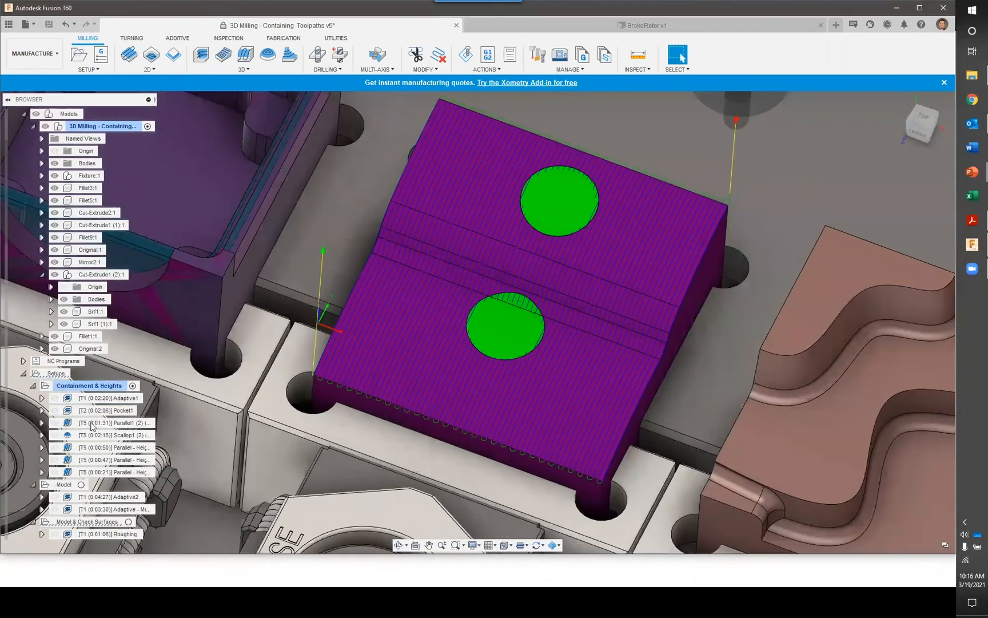
pyautogui.scroll(-3, 92, 426)
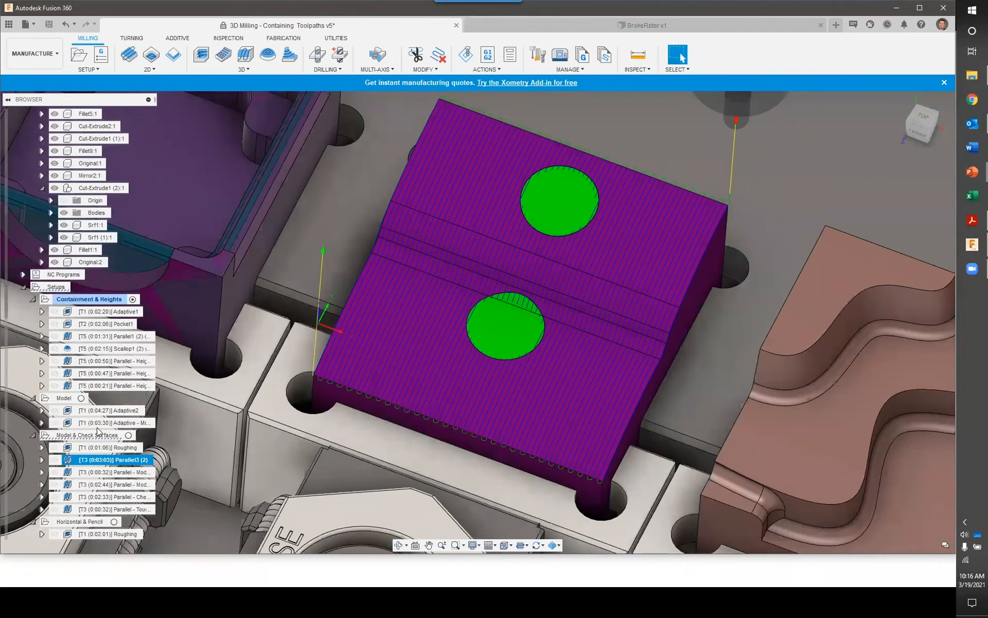
pyautogui.scroll(-1, 98, 432)
pyautogui.click(121, 473)
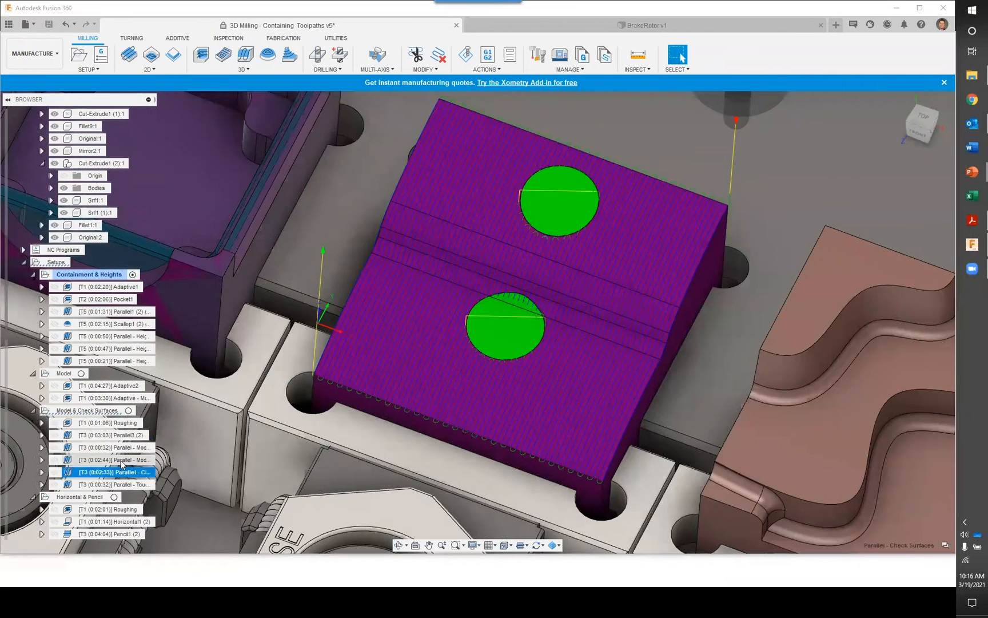
pyautogui.click(121, 461)
pyautogui.keyDown('shift'); pyautogui.moveTo(543, 430); pyautogui.dragTo(595, 277, button='middle'); pyautogui.keyUp('shift')
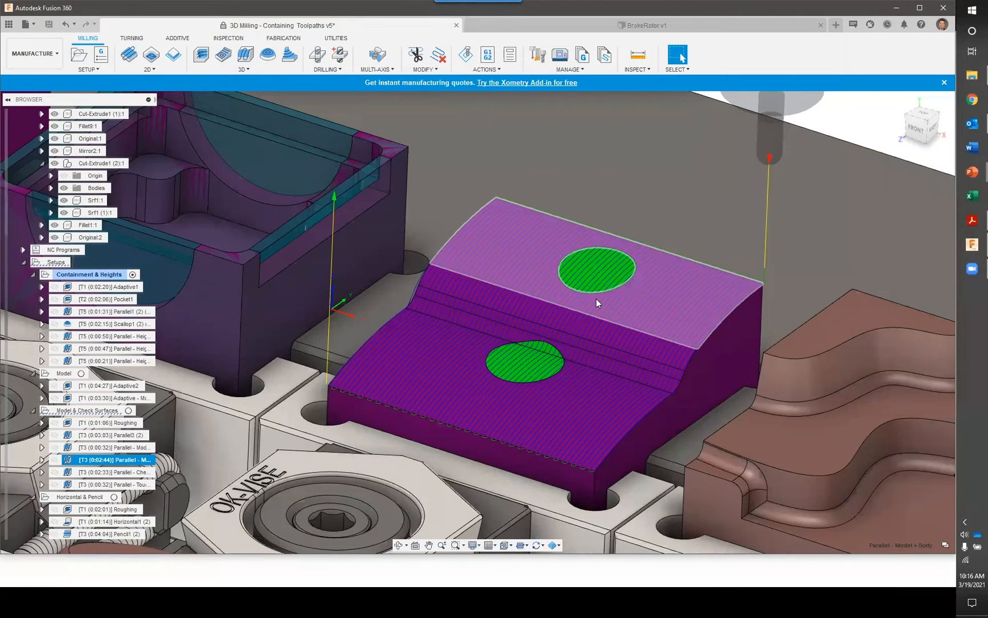
pyautogui.scroll(-5, 595, 298)
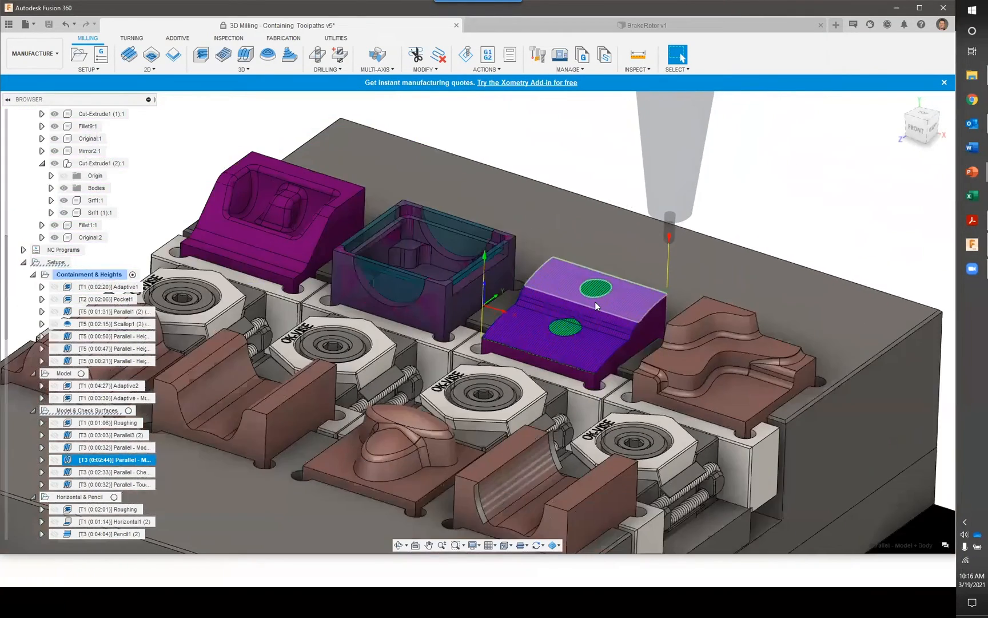
pyautogui.moveTo(569, 315); pyautogui.dragTo(613, 267, button='middle')
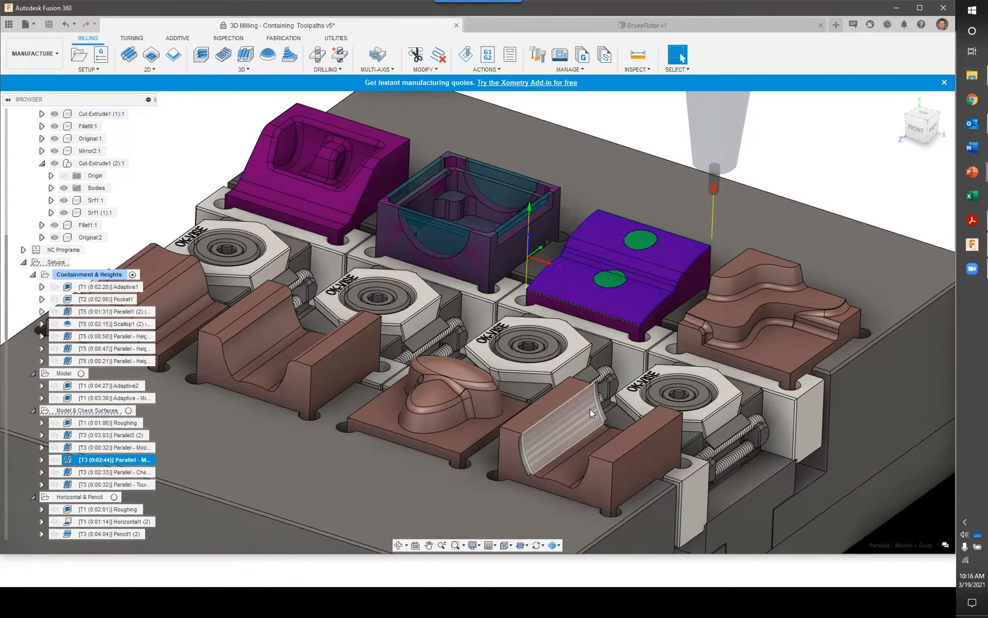
pyautogui.hotkey('alt', 'Tab')
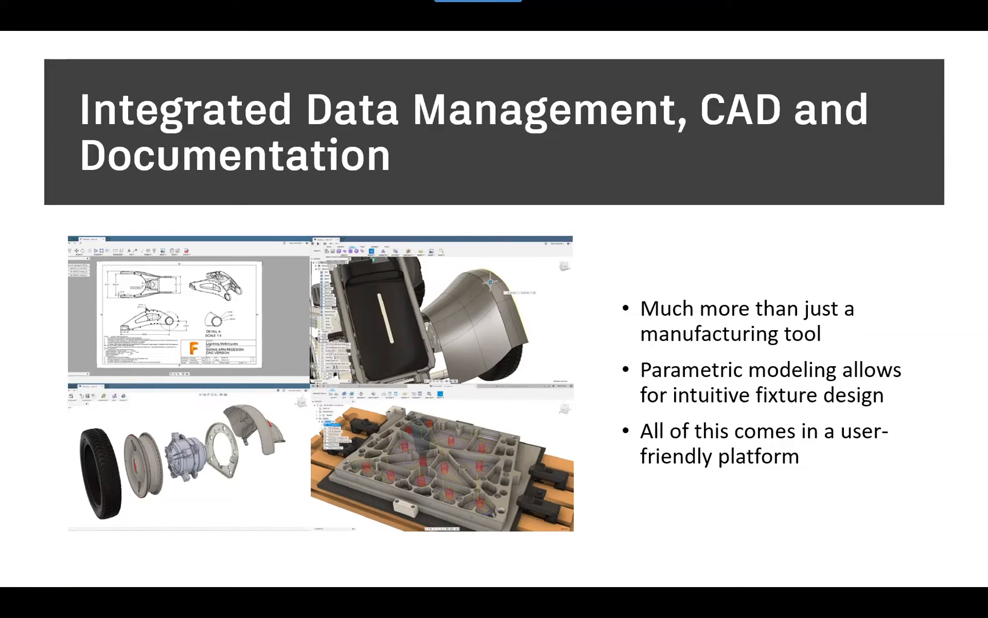
pyautogui.press('Right')
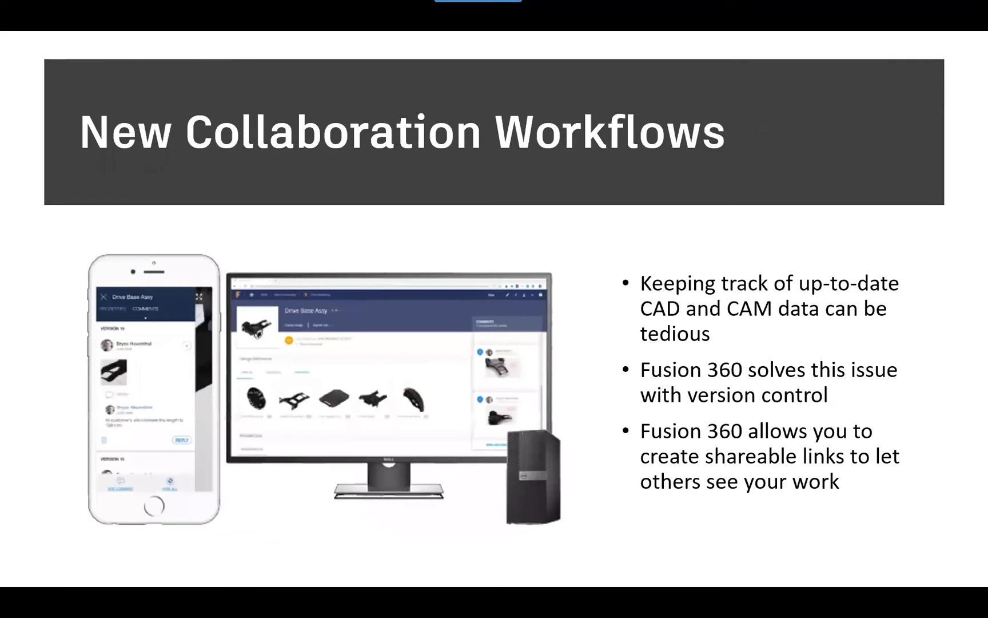
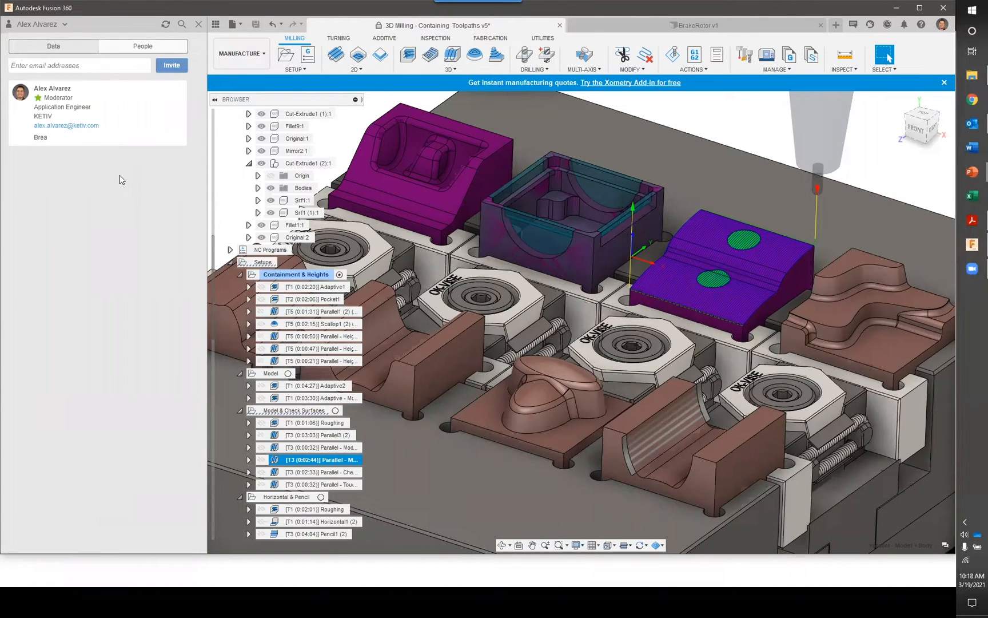
# Return to the project's file list and show the details and version history of the BrakeRotor design
pyautogui.click(92, 47)
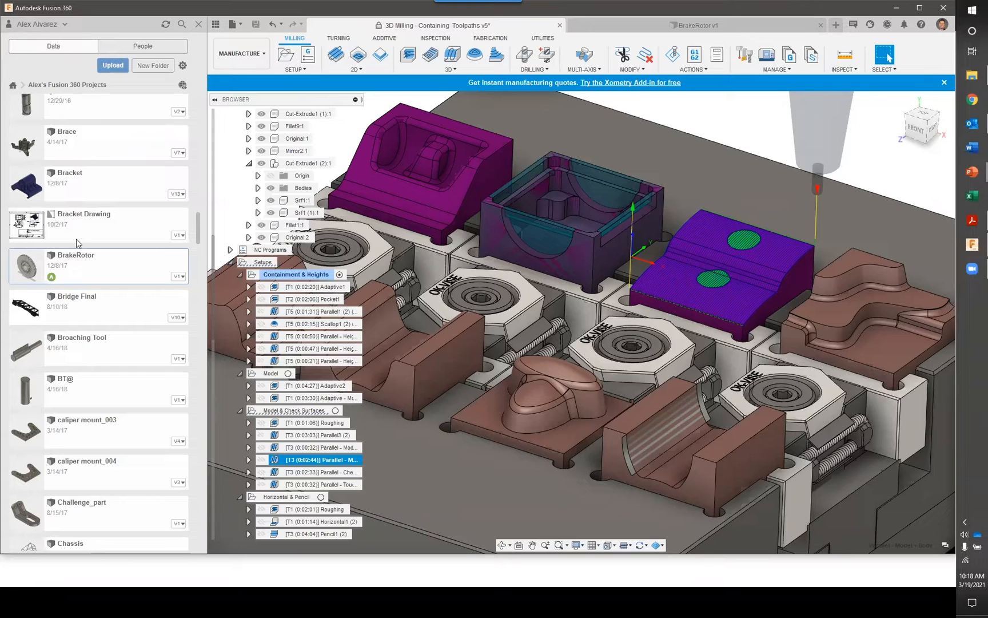
pyautogui.moveTo(51, 276)
pyautogui.press('ctrl')
pyautogui.press('ctrl')
pyautogui.click(181, 282)
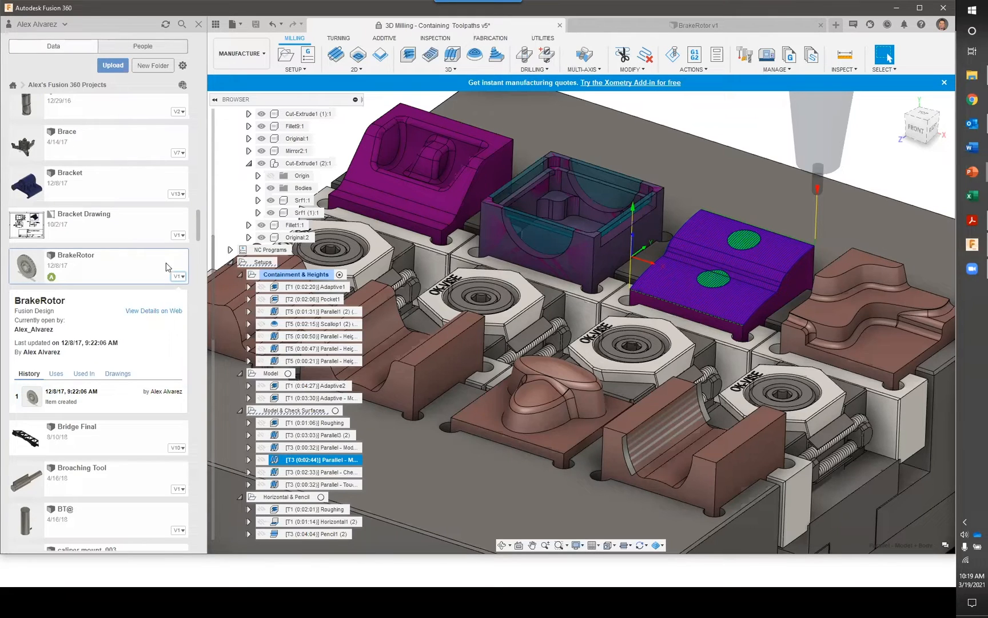
# Show all versions of the Bracket design and read through its complete version history
pyautogui.click(179, 200)
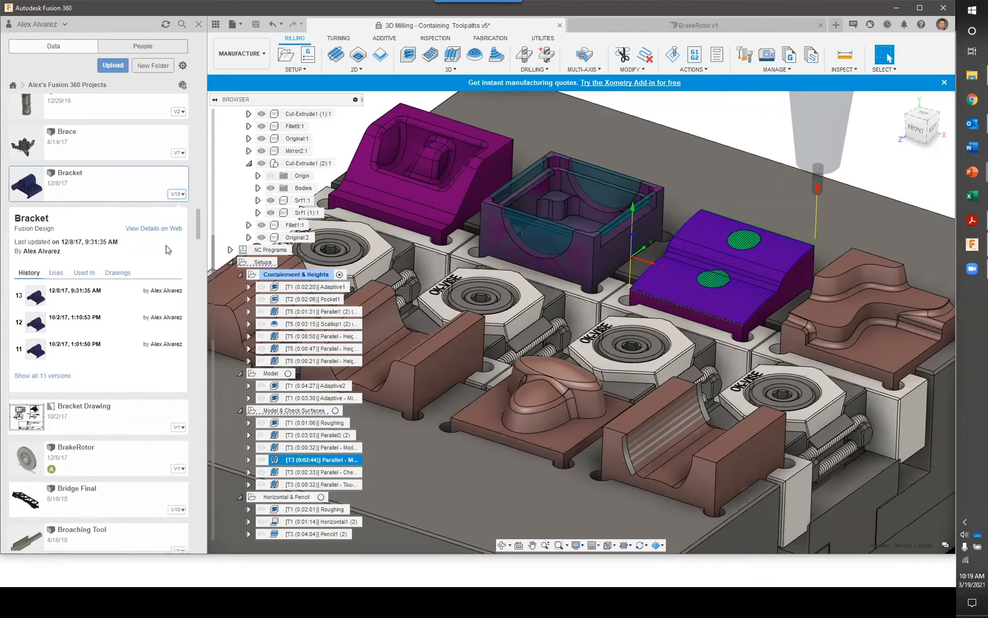
pyautogui.click(56, 375)
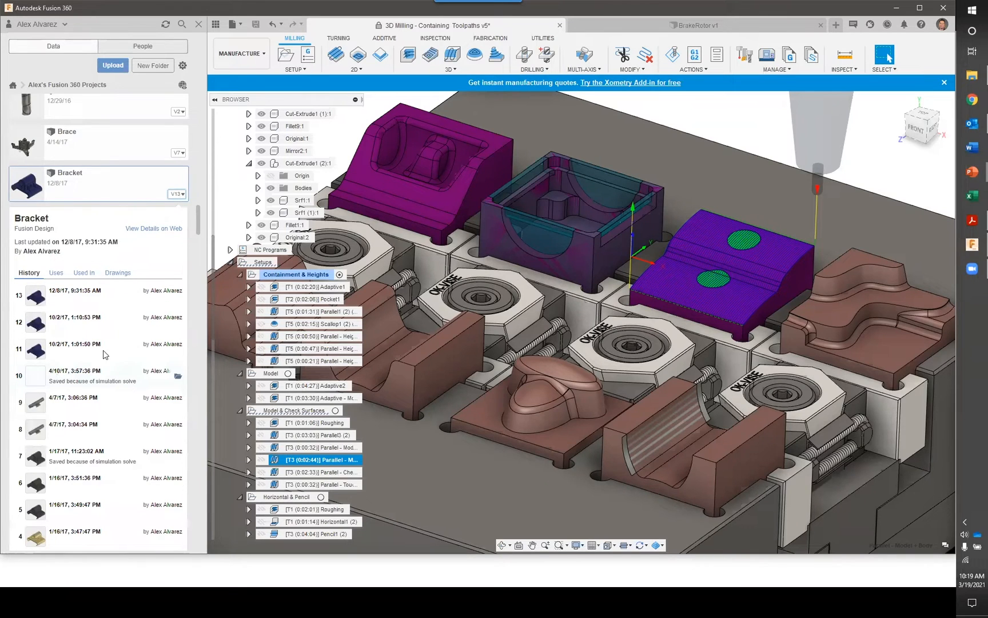
pyautogui.scroll(-2, 112, 298)
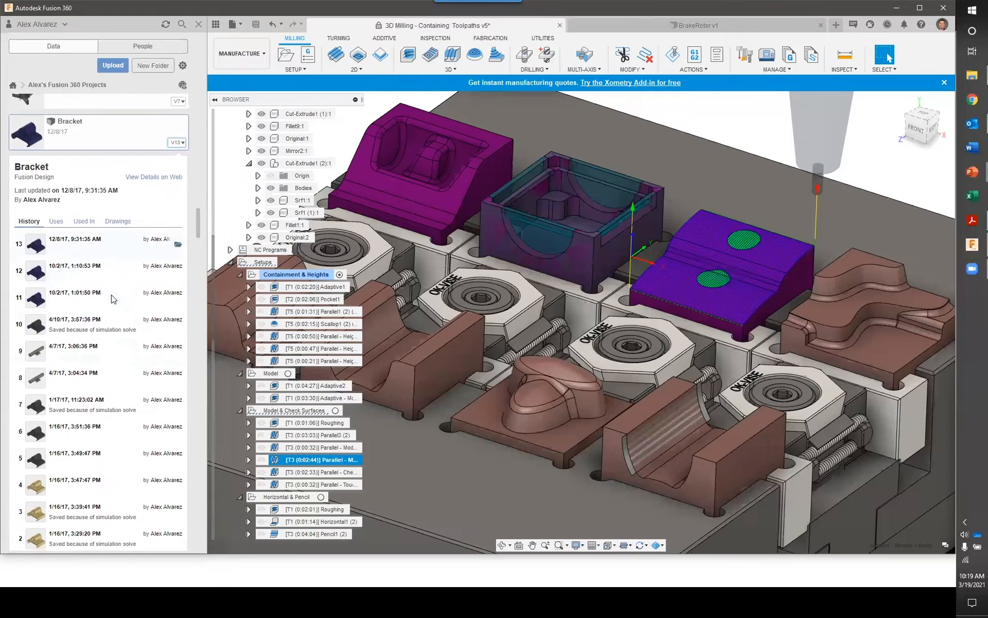
pyautogui.scroll(-4, 104, 410)
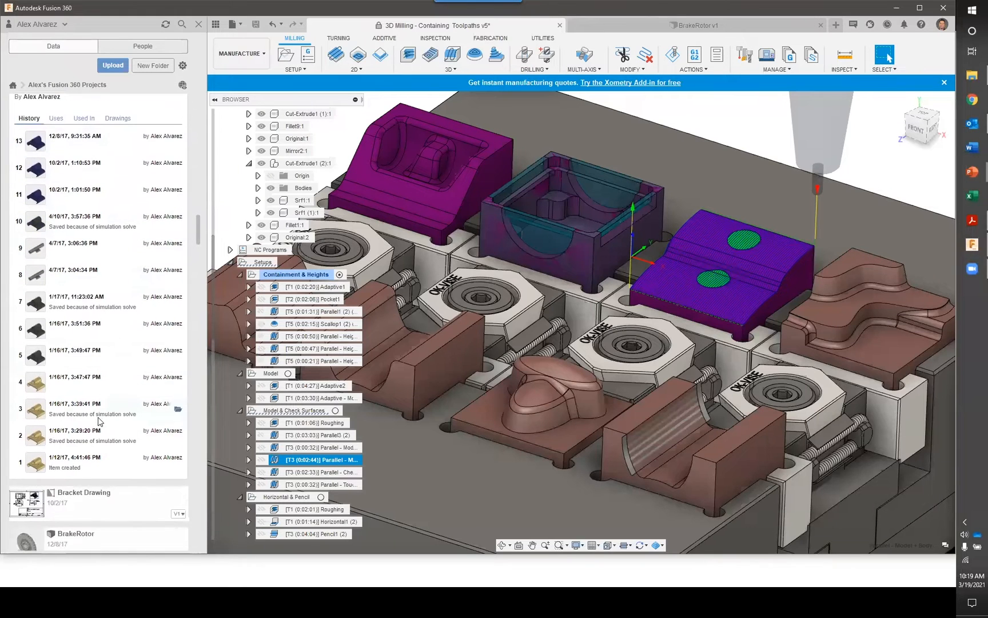
pyautogui.scroll(2, 113, 424)
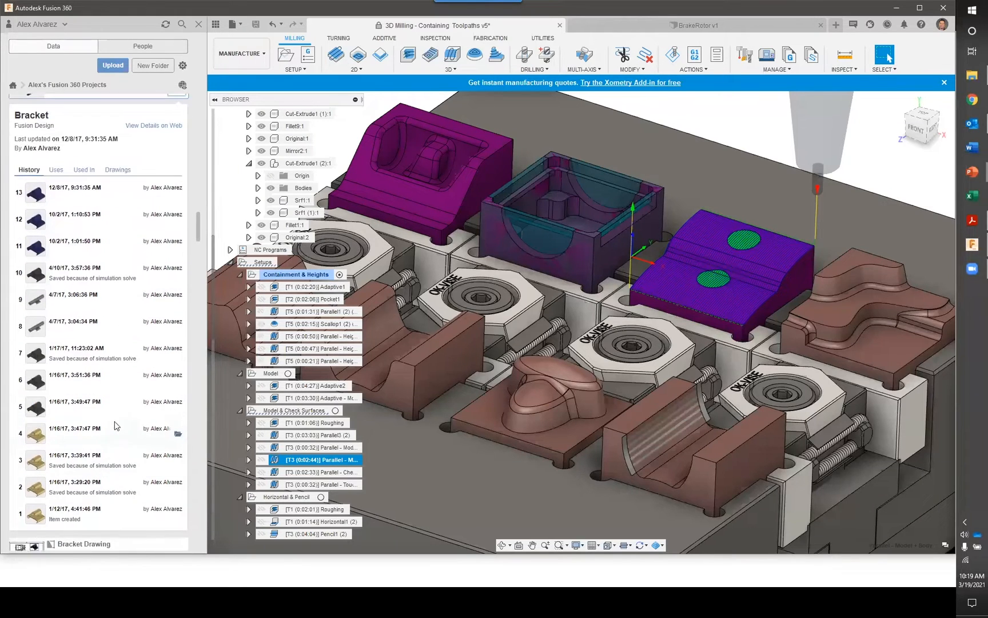
pyautogui.scroll(2, 112, 444)
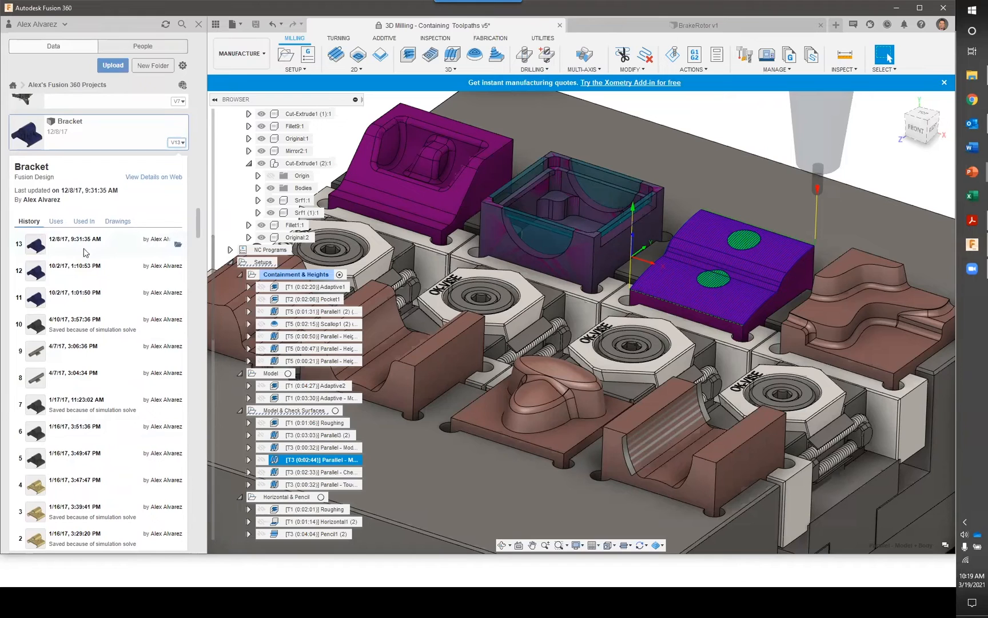
pyautogui.scroll(1, 99, 258)
pyautogui.scroll(1, 99, 257)
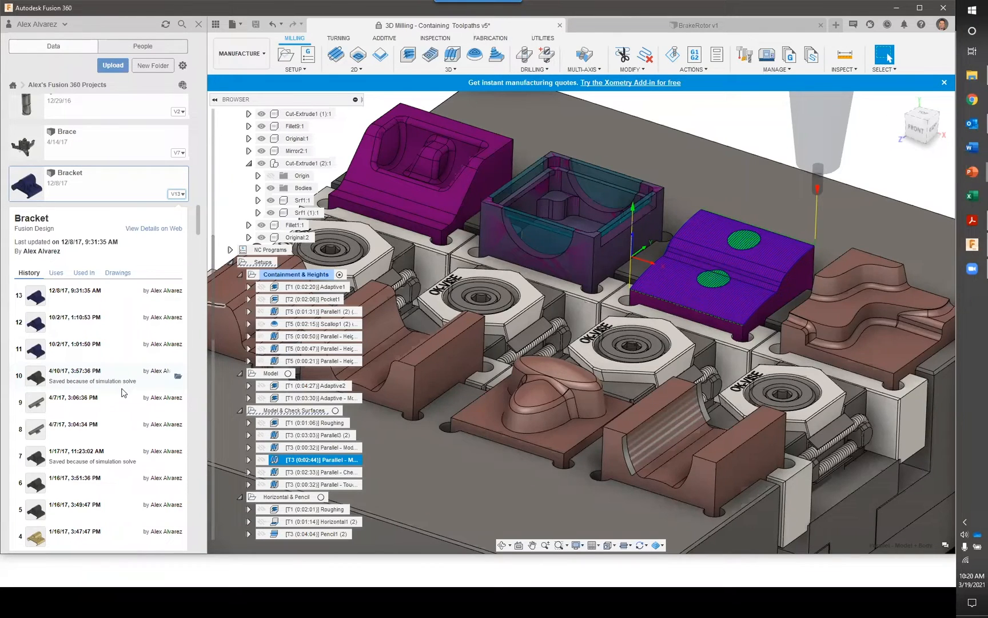
pyautogui.scroll(-2, 122, 392)
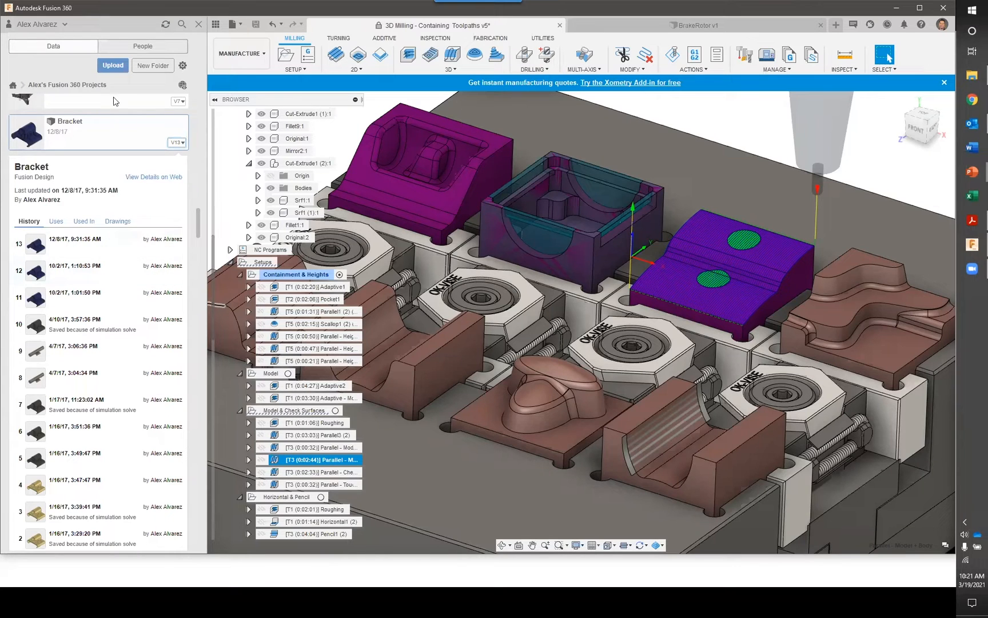
# Check which teams and single-user storage the account can access, then close the list
pyautogui.click(65, 24)
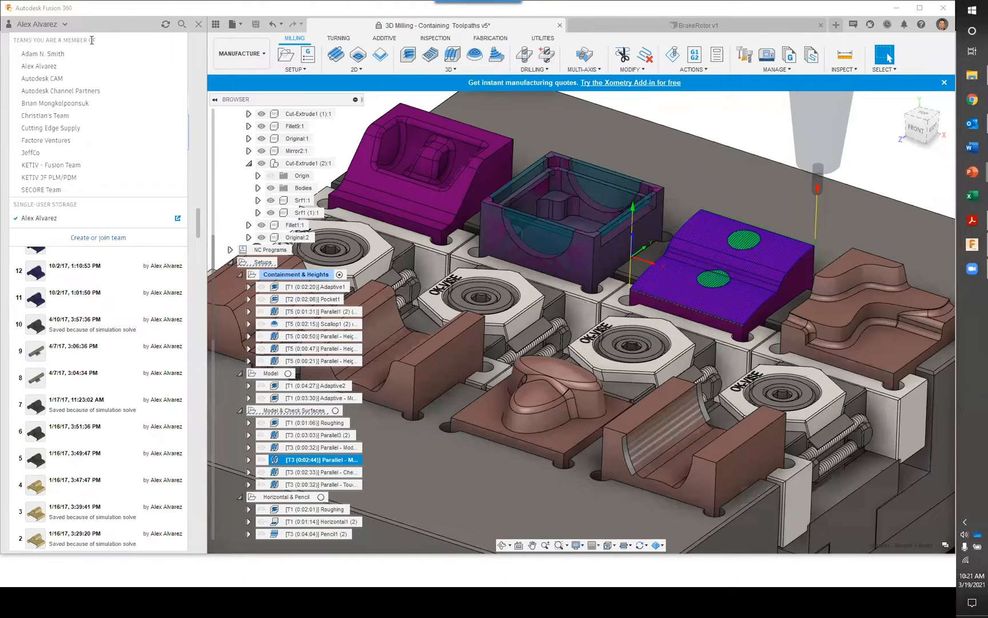
pyautogui.click(66, 27)
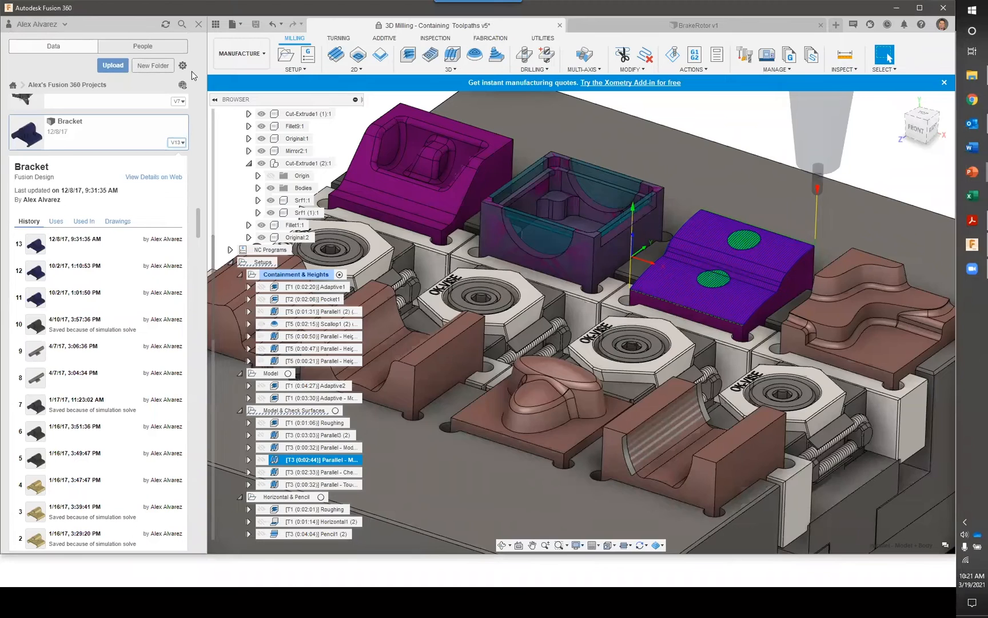
# Switch to the New Collaboration Workflows slide, return to Fusion 360 and examine the whole fixture
pyautogui.hotkey('alt', 'Tab')
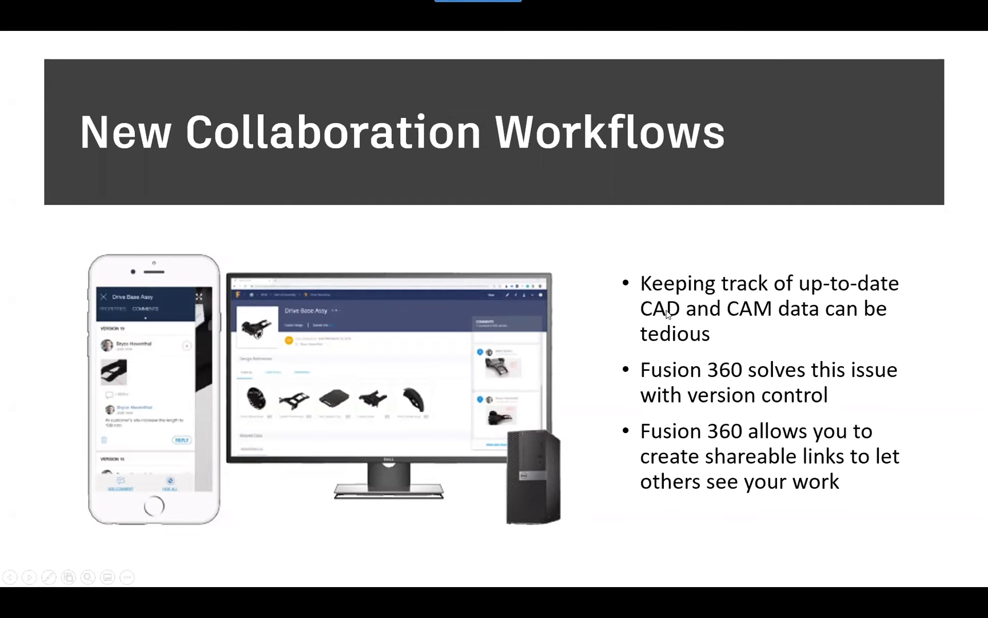
pyautogui.hotkey('alt', 'Tab')
pyautogui.click(441, 266)
pyautogui.moveTo(393, 222); pyautogui.dragTo(444, 241, button='middle')
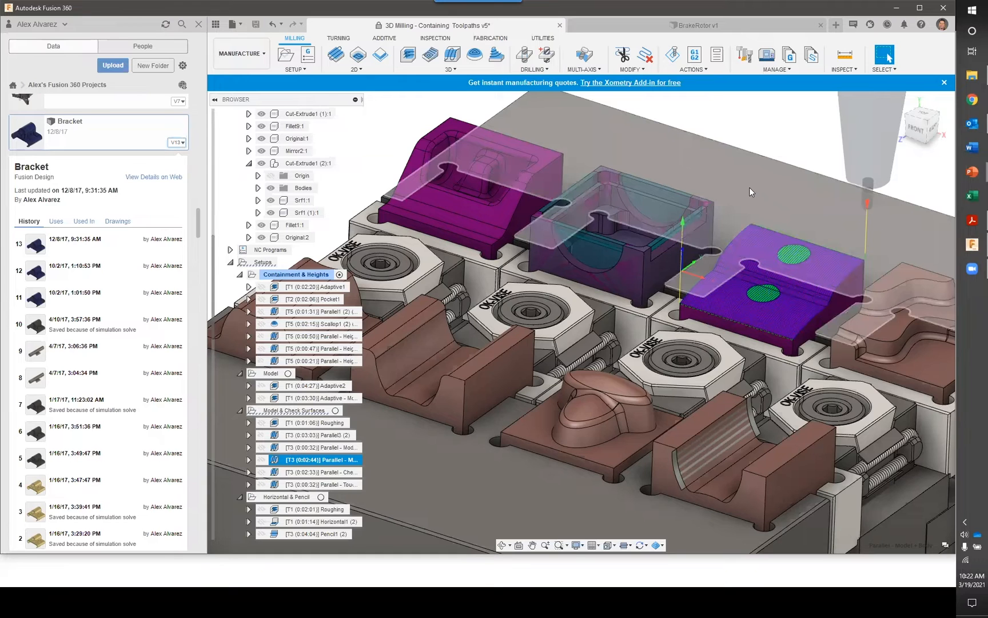
pyautogui.scroll(-3, 765, 170)
pyautogui.moveTo(770, 158); pyautogui.dragTo(750, 170, button='middle')
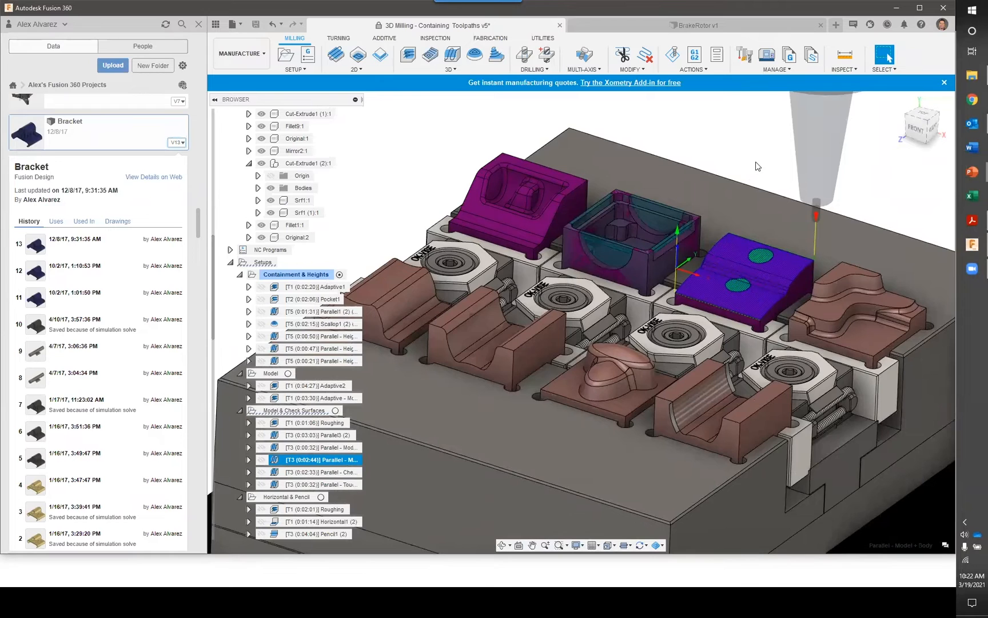
pyautogui.scroll(1, 754, 167)
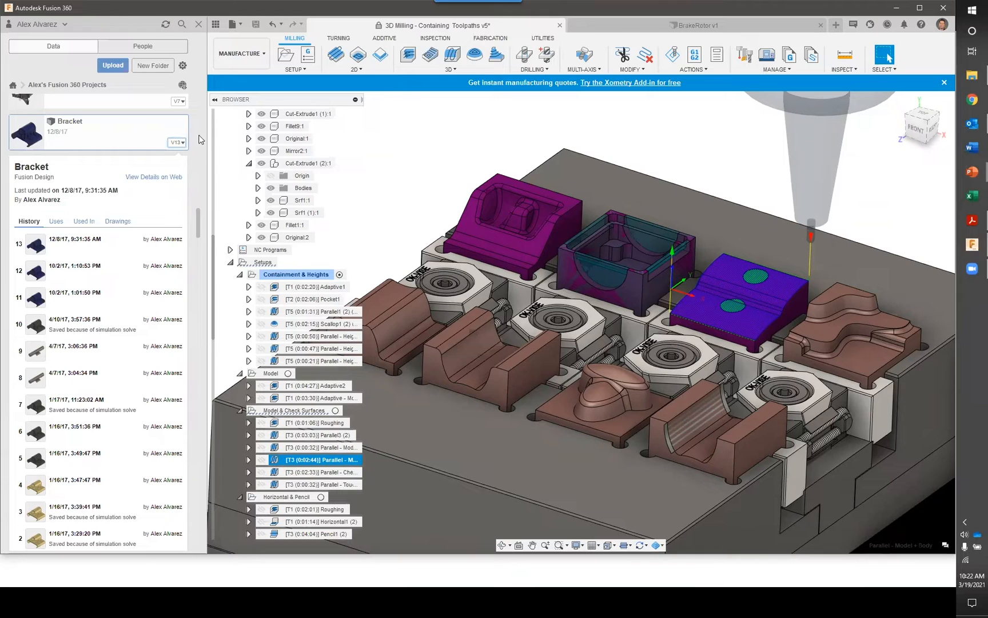
# Review the file actions available for the Bracket design, then open the design
pyautogui.rightClick(140, 135)
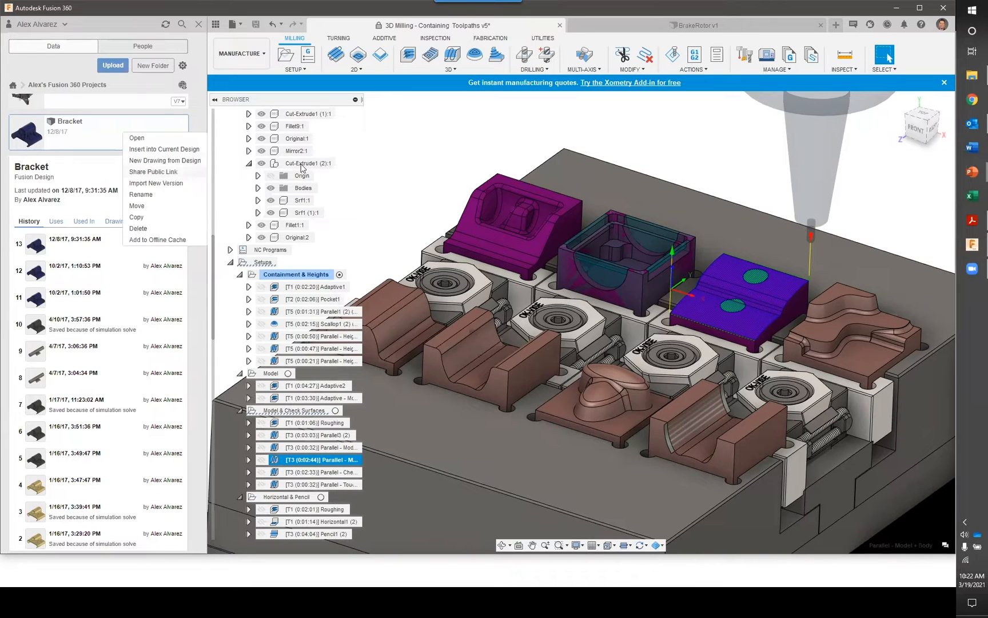
pyautogui.click(410, 163)
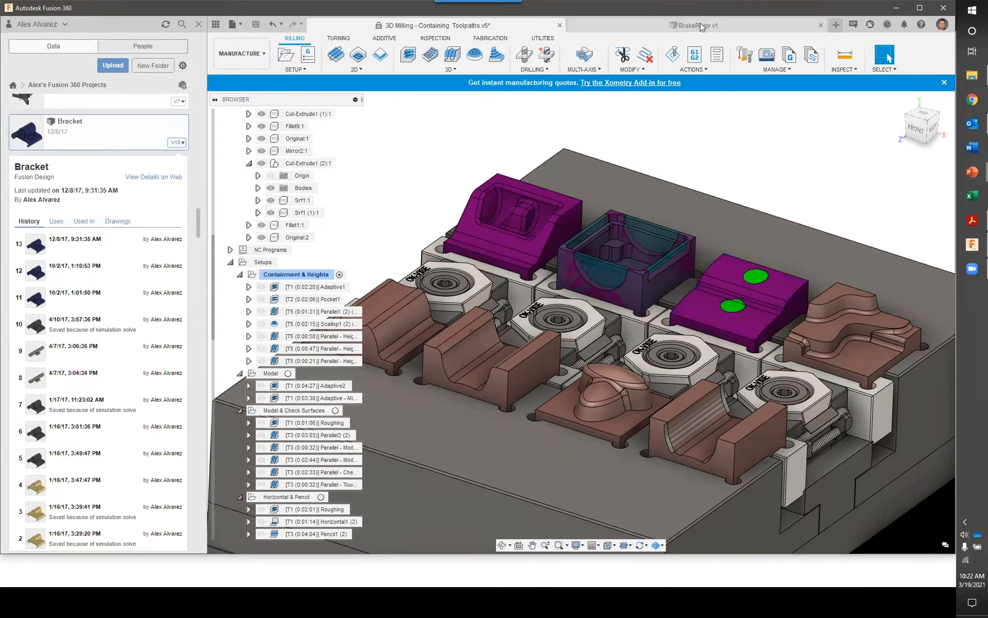
pyautogui.doubleClick(93, 133)
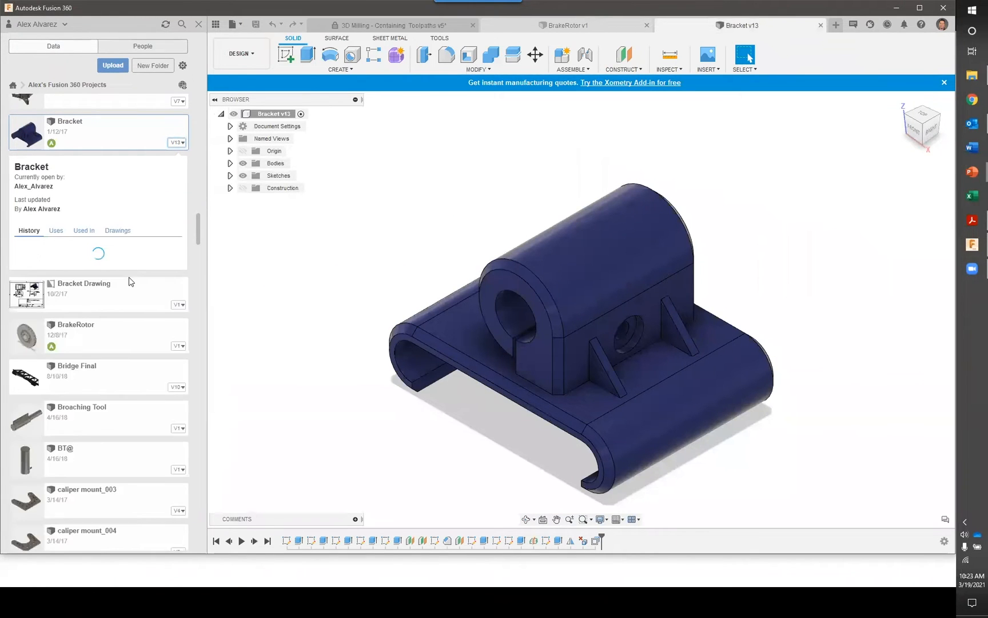
# Share the latest version of the Bracket design through a public link, disallow downloading, and copy the link
pyautogui.rightClick(102, 137)
pyautogui.click(140, 172)
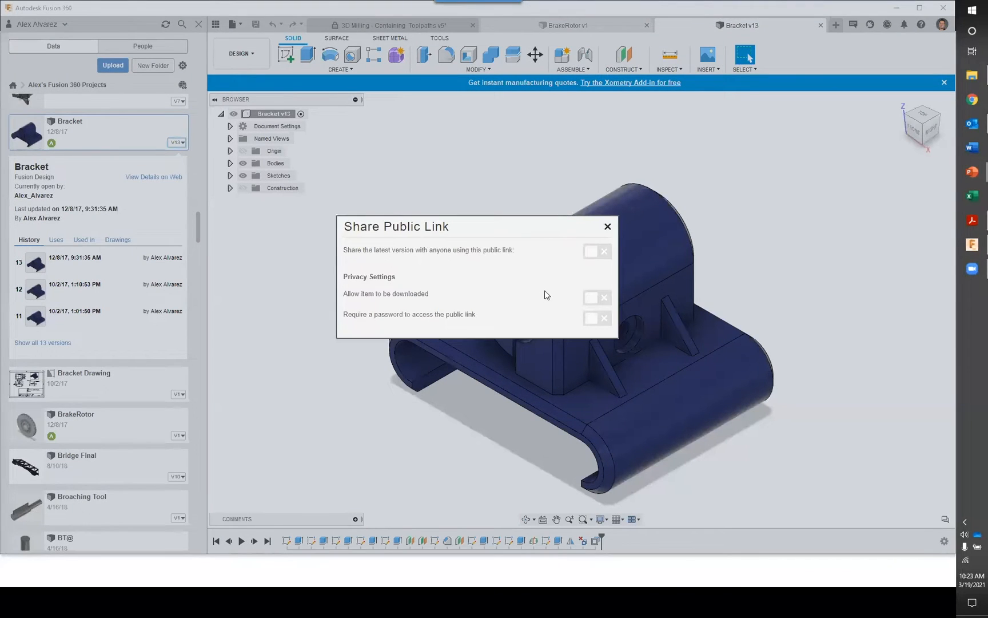
pyautogui.click(594, 258)
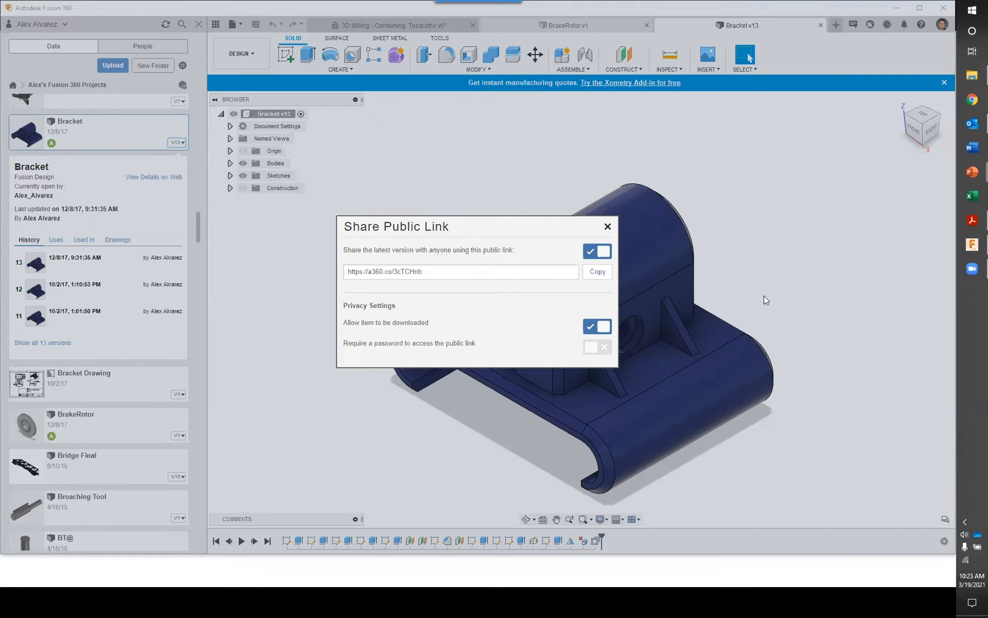
pyautogui.moveTo(423, 272); pyautogui.dragTo(348, 273)
pyautogui.click(461, 272)
pyautogui.click(599, 327)
pyautogui.click(593, 274)
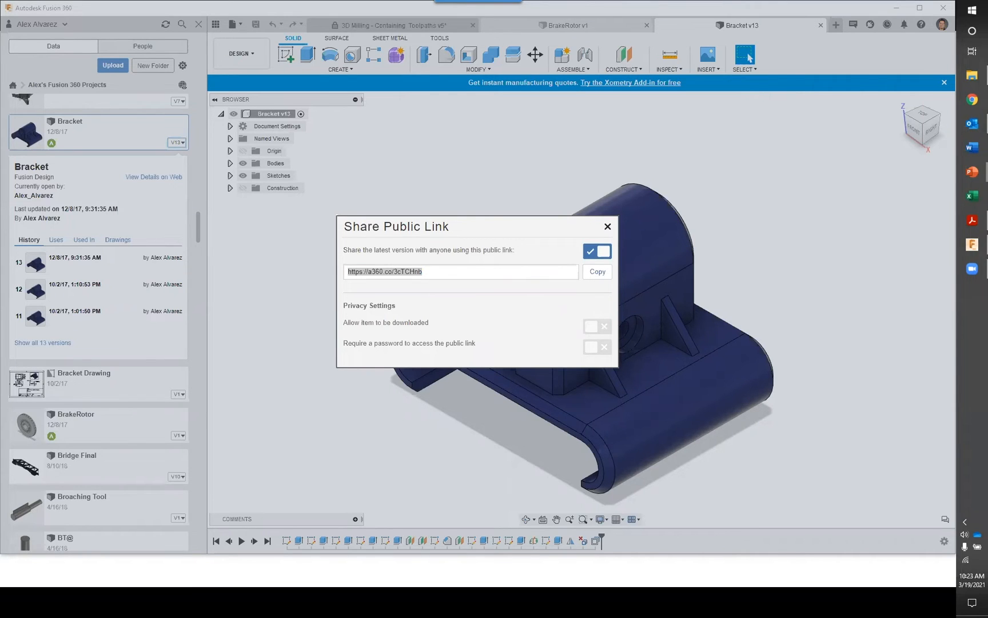
pyautogui.click(608, 226)
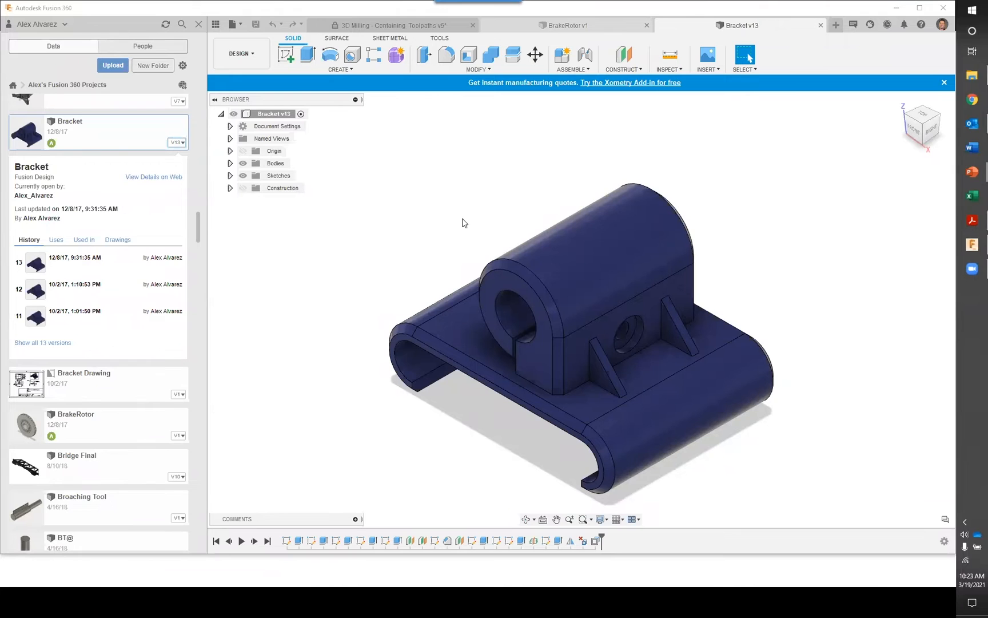
# Look at the Bracket design's comment area, collapse it, and inspect the model from its left side
pyautogui.click(354, 519)
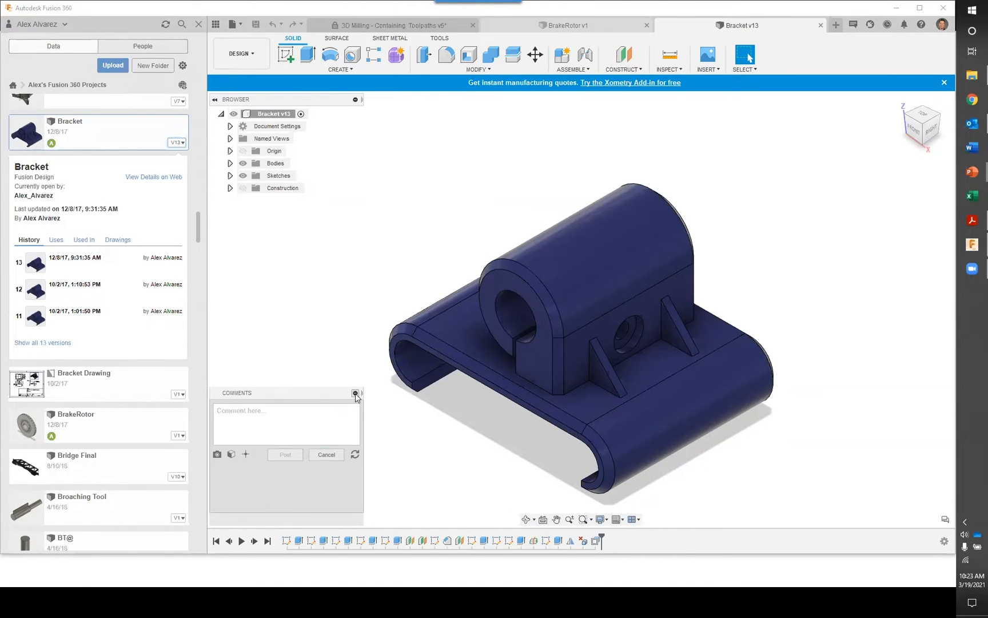
pyautogui.click(355, 395)
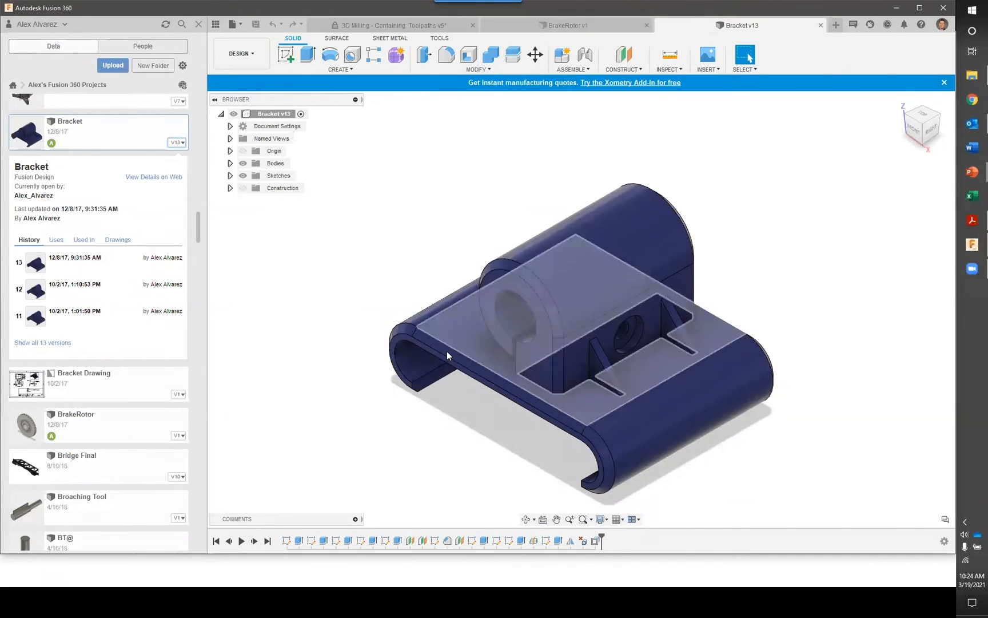
pyautogui.moveTo(455, 405)
pyautogui.keyDown('shift'); pyautogui.mouseDown(button='middle')
pyautogui.moveTo(491, 369)
pyautogui.moveTo(484, 336)
pyautogui.moveTo(486, 377)
pyautogui.moveTo(472, 404)
pyautogui.mouseUp(button='middle'); pyautogui.keyUp('shift')
pyautogui.keyDown('shift'); pyautogui.moveTo(488, 266); pyautogui.dragTo(697, 288, button='middle'); pyautogui.keyUp('shift')
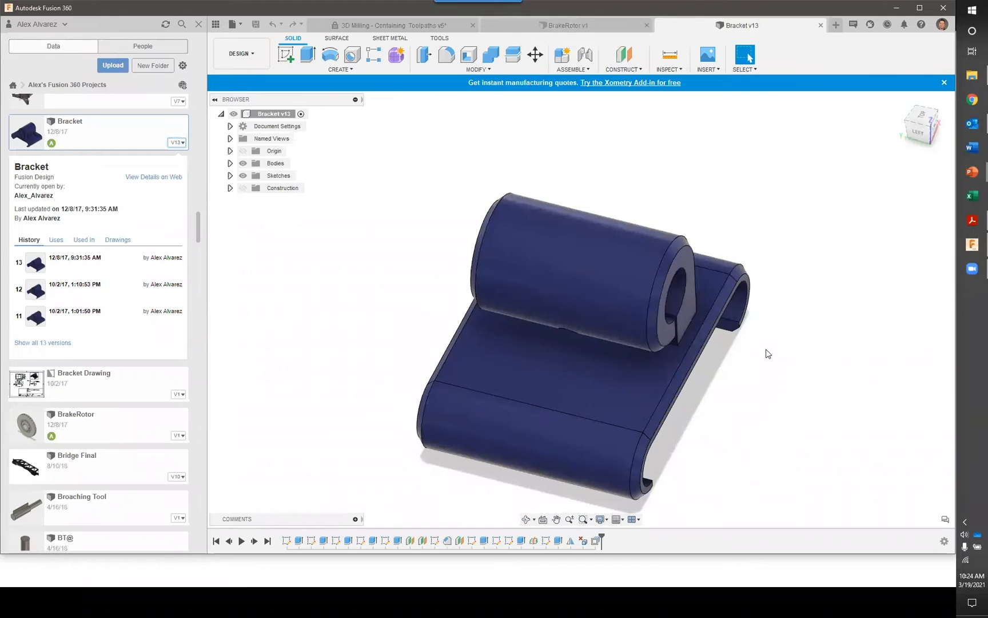
pyautogui.keyDown('shift'); pyautogui.moveTo(775, 366); pyautogui.dragTo(772, 365, button='middle'); pyautogui.keyUp('shift')
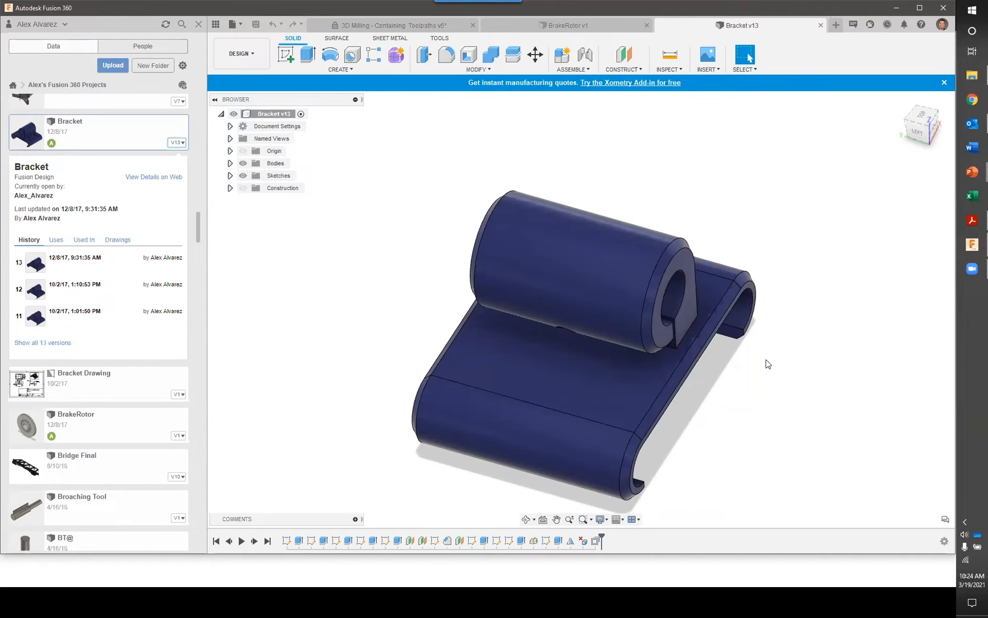
pyautogui.moveTo(777, 373)
pyautogui.keyDown('shift'); pyautogui.mouseDown(button='middle')
pyautogui.moveTo(736, 342)
pyautogui.moveTo(788, 362)
pyautogui.mouseUp(button='middle'); pyautogui.keyUp('shift')
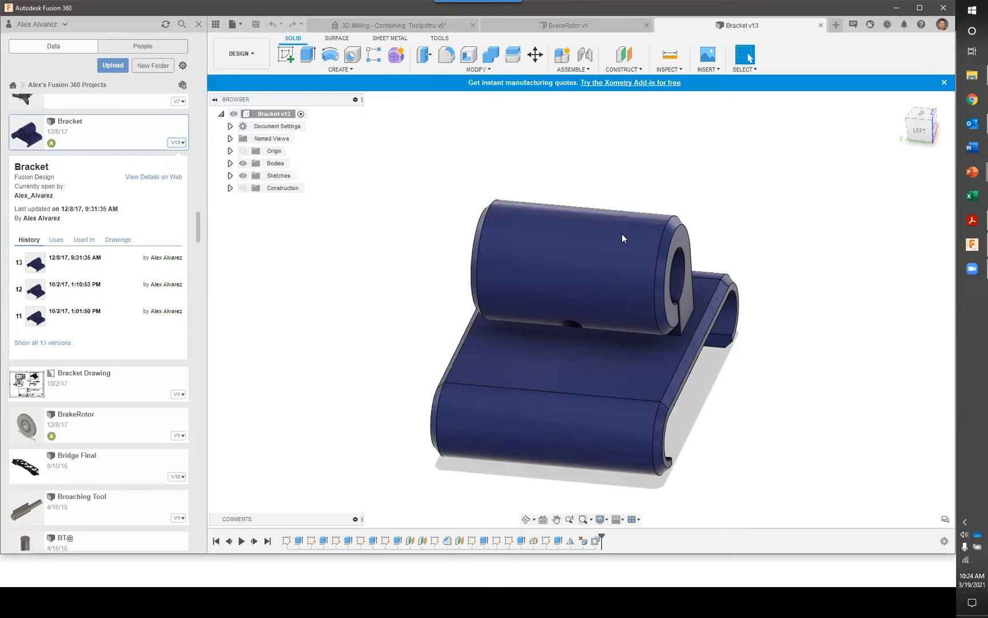
# Switch to the PowerPoint slide show, advance to the Associative Data Links with AnyCAD slide, and return to Fusion 360
pyautogui.hotkey('alt', 'Tab')
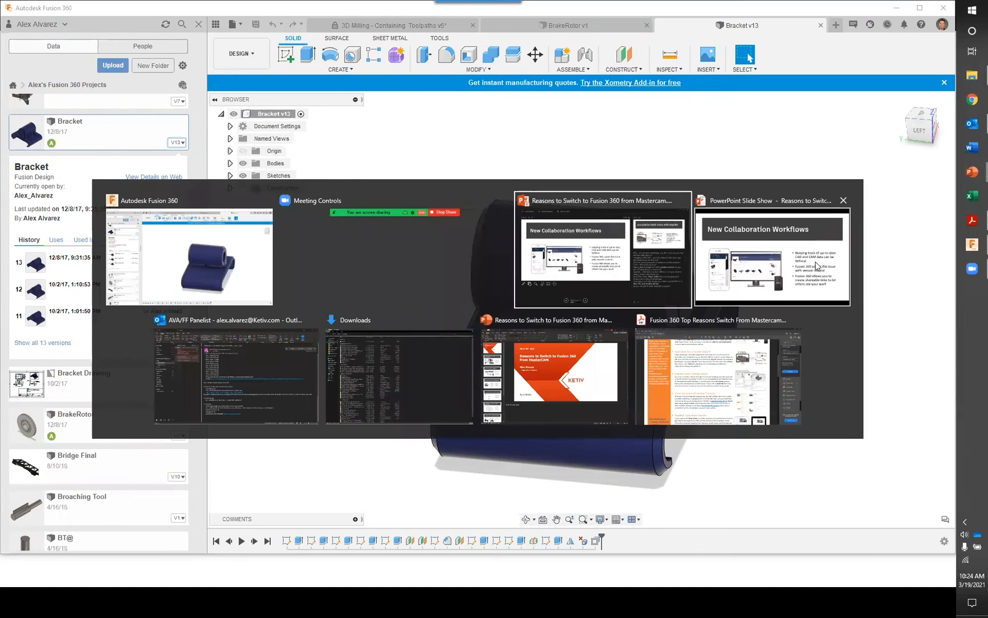
pyautogui.click(820, 266)
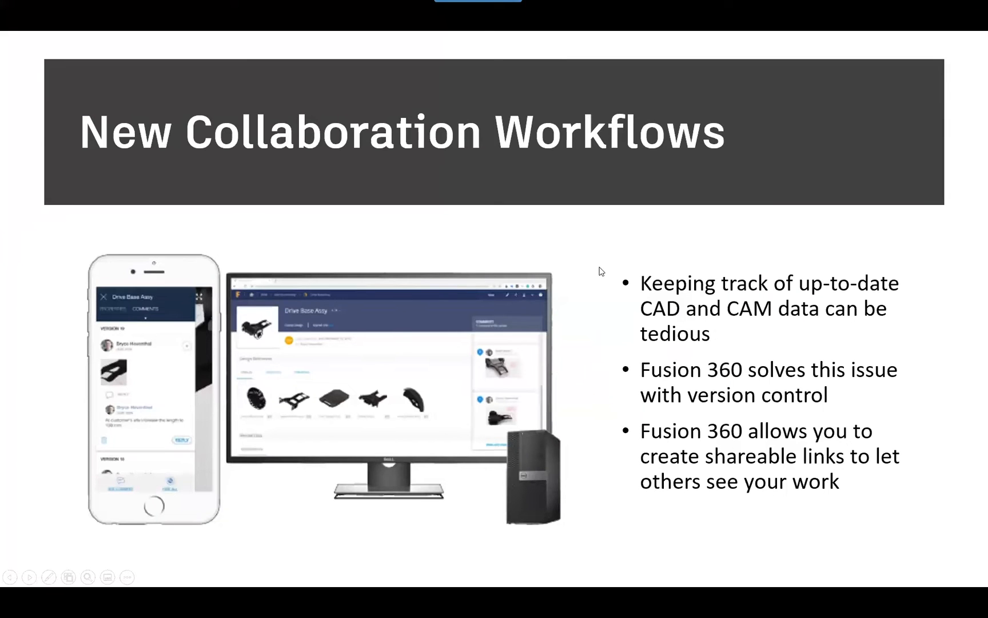
pyautogui.press('Right')
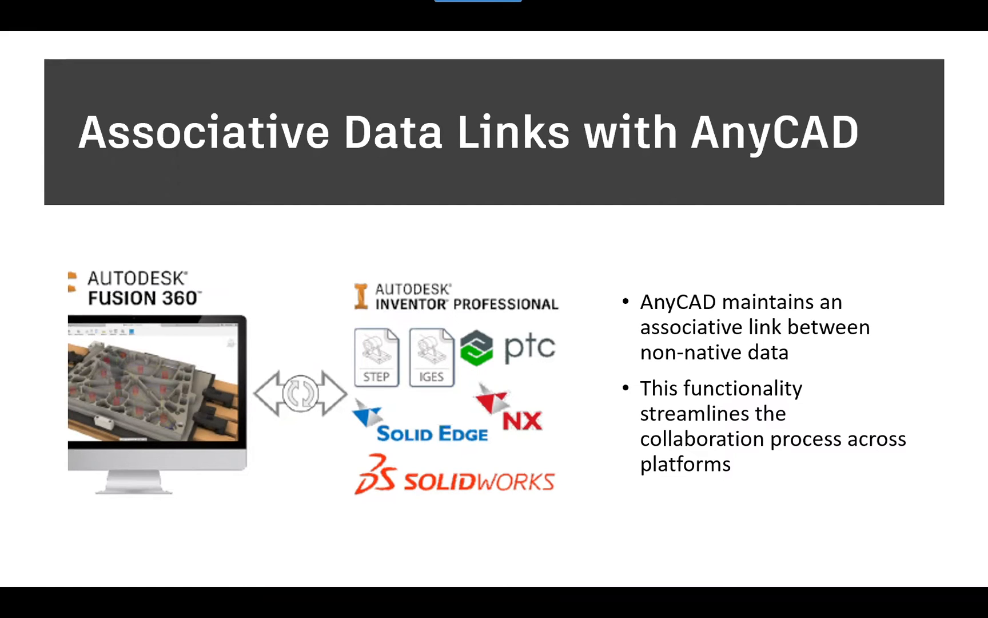
pyautogui.hotkey('alt', 'Tab')
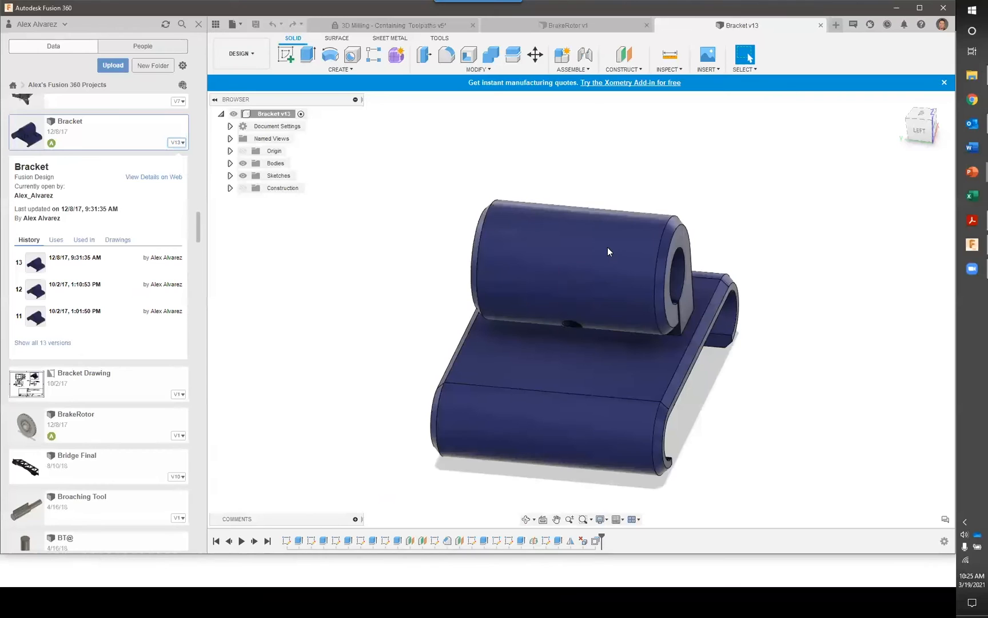
# Collapse the Bracket design's version details, then review the file types supported for upload and close the Upload dialog without adding files
pyautogui.click(176, 147)
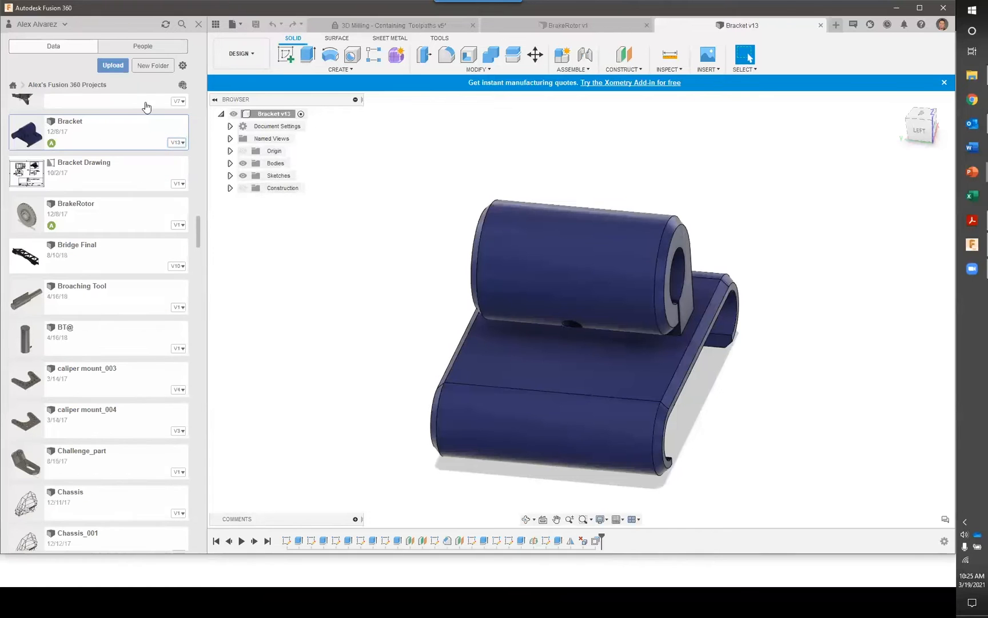
pyautogui.click(113, 65)
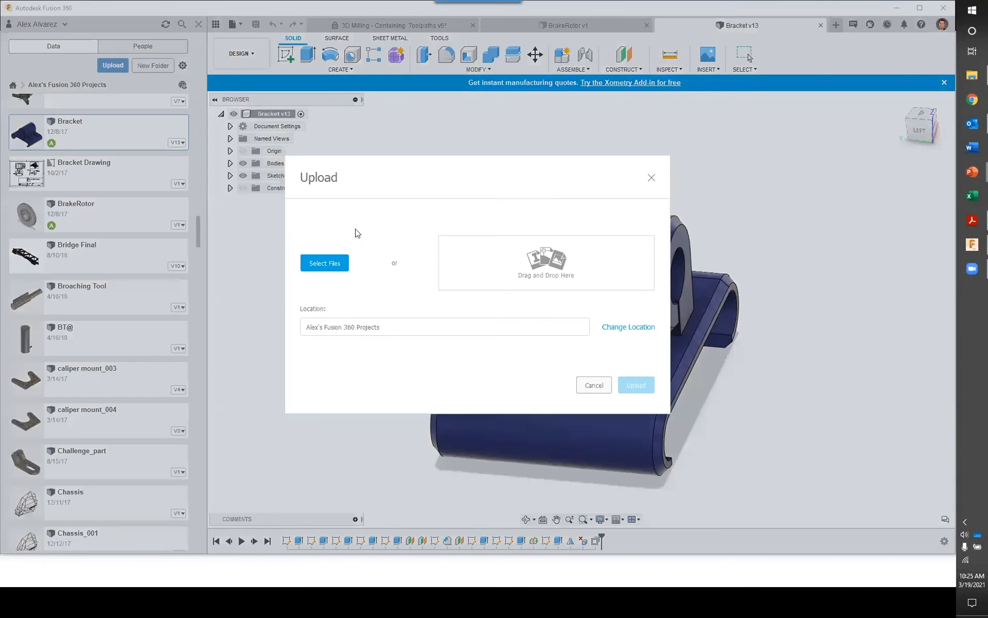
pyautogui.click(334, 264)
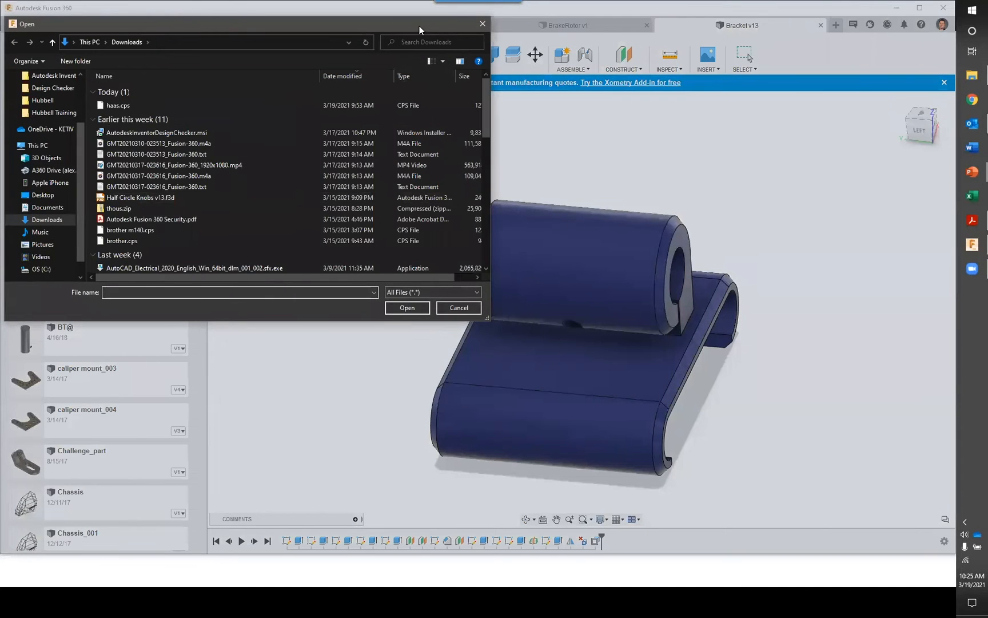
pyautogui.click(572, 303)
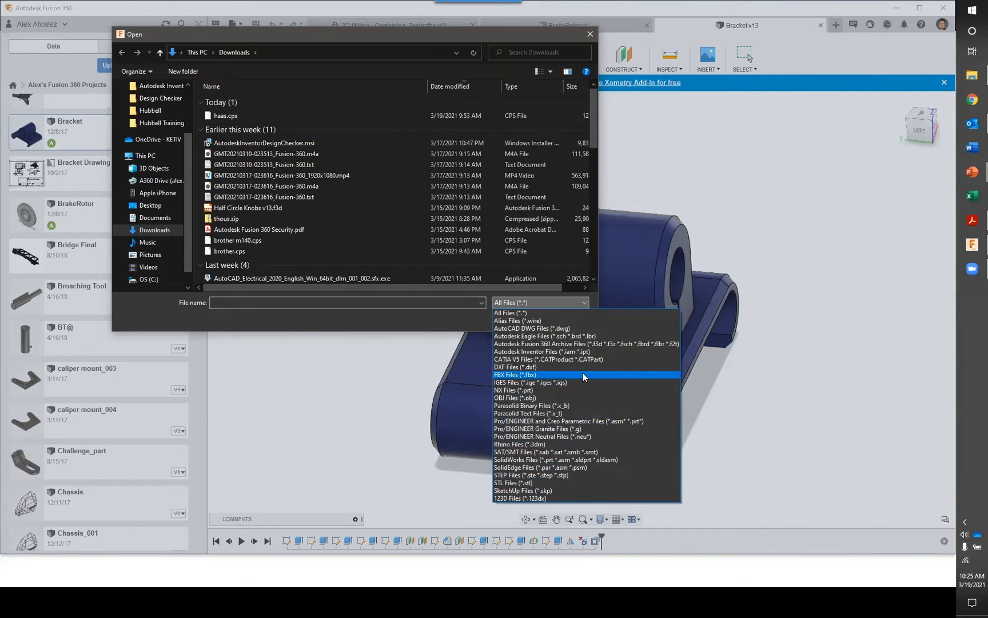
pyautogui.click(415, 304)
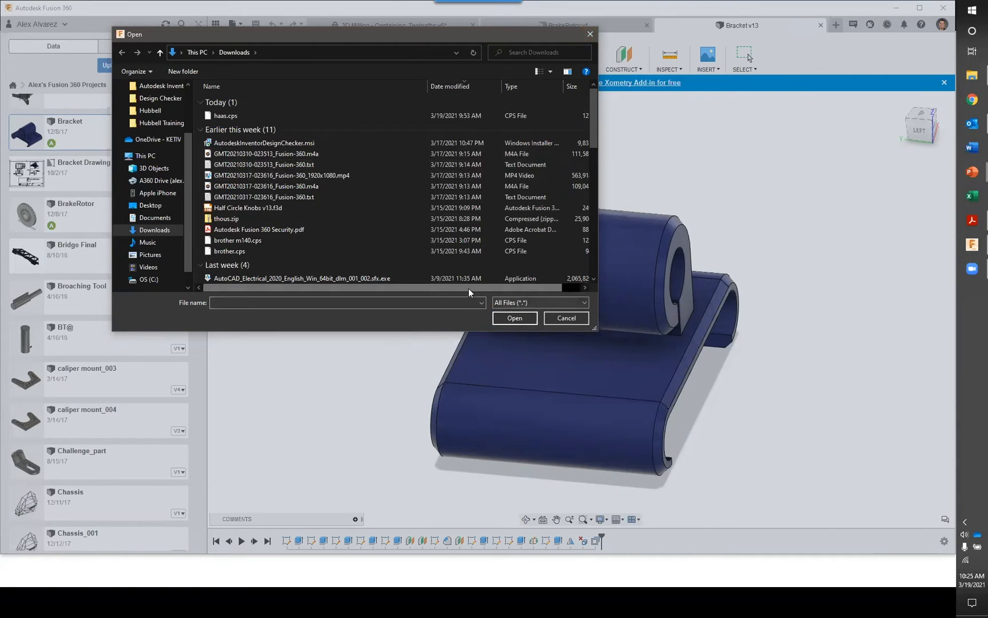
pyautogui.click(538, 302)
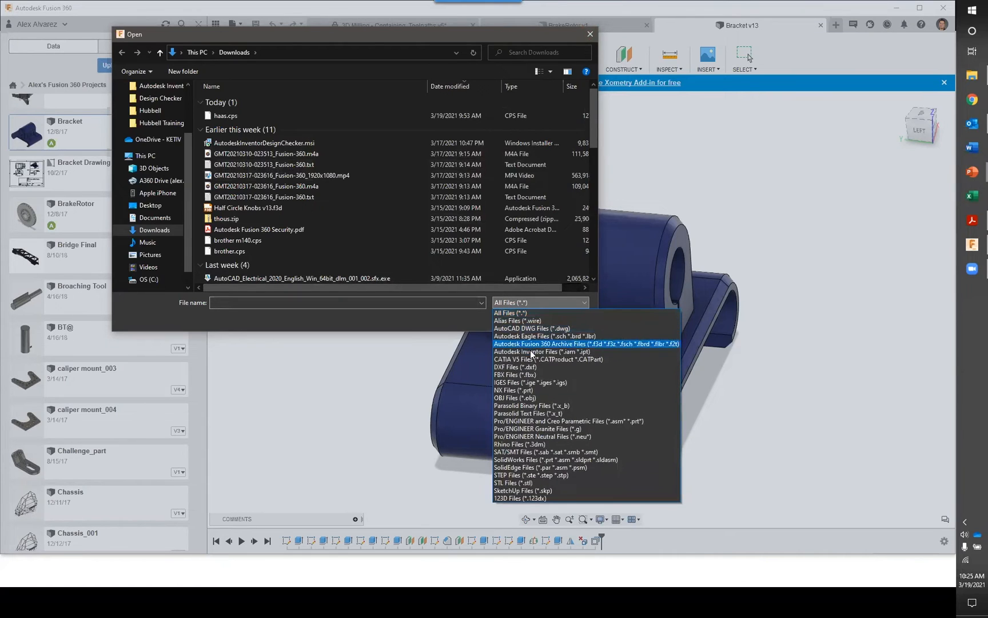
pyautogui.click(541, 389)
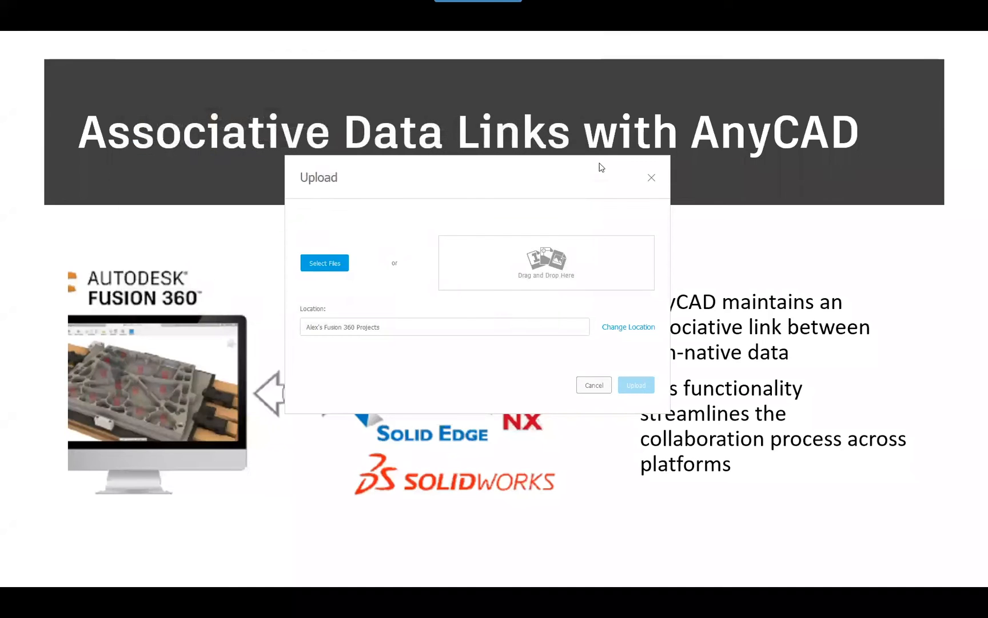
pyautogui.click(652, 177)
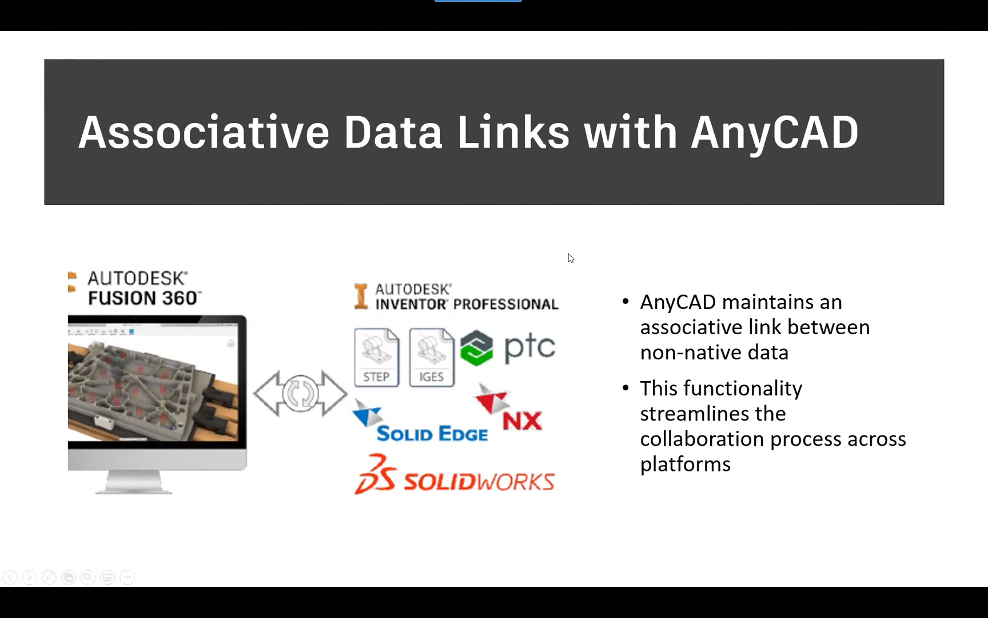
# Return to Fusion 360, inspect the bracket from its front-left side, and look at the data upload options without uploading anything
pyautogui.hotkey('alt', 'Tab')
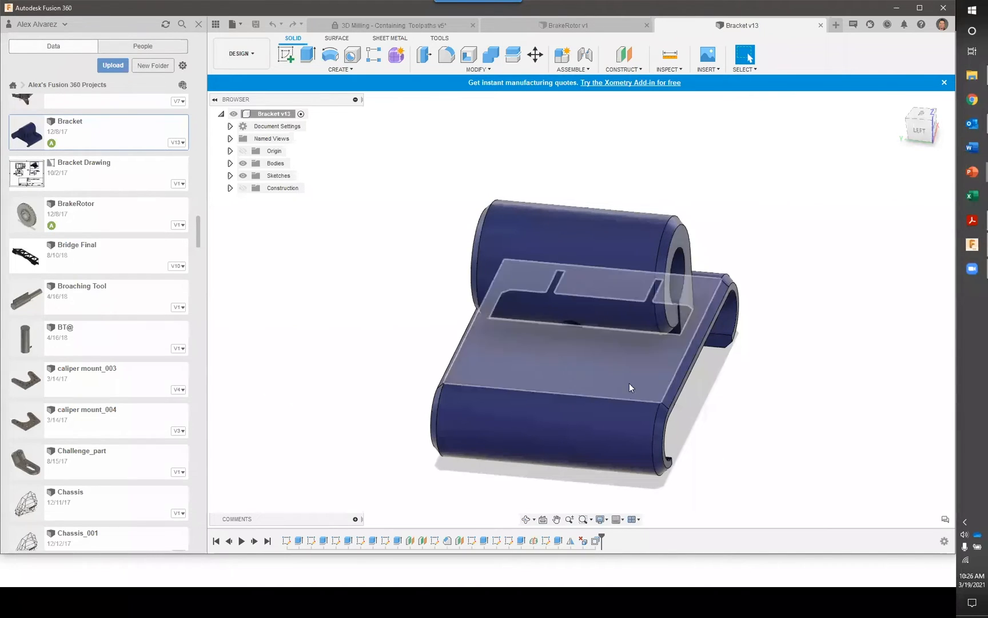
pyautogui.keyDown('shift'); pyautogui.moveTo(781, 412); pyautogui.dragTo(750, 58, button='middle'); pyautogui.keyUp('shift')
pyautogui.click(746, 56)
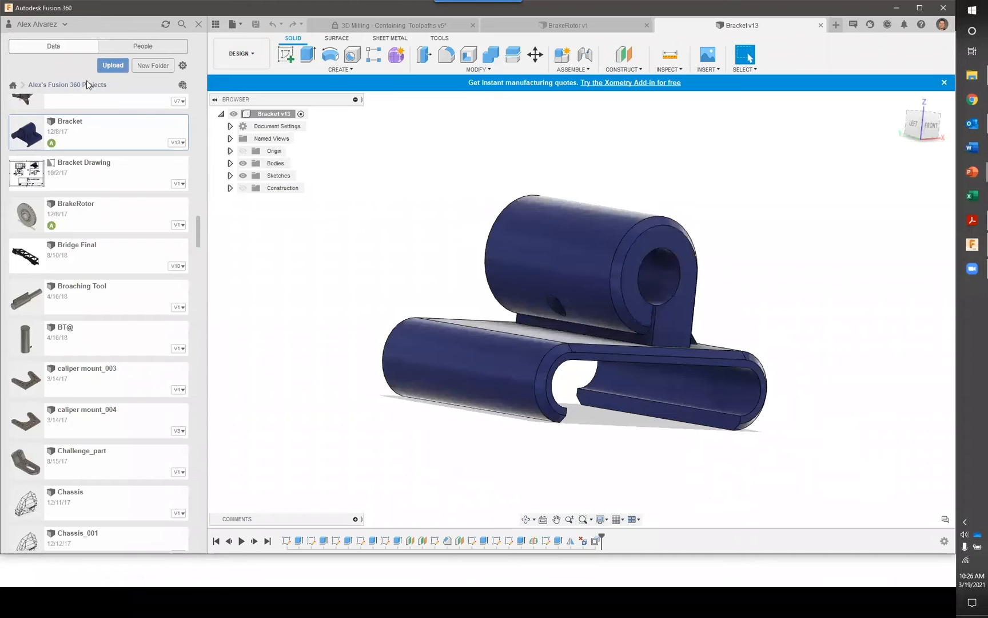
pyautogui.click(113, 66)
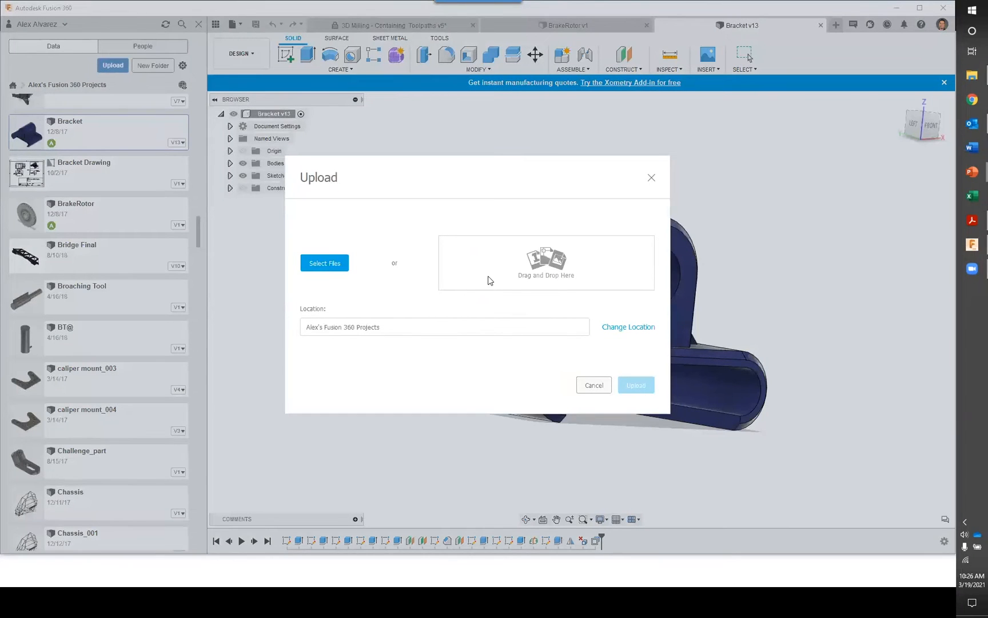
pyautogui.press('Escape')
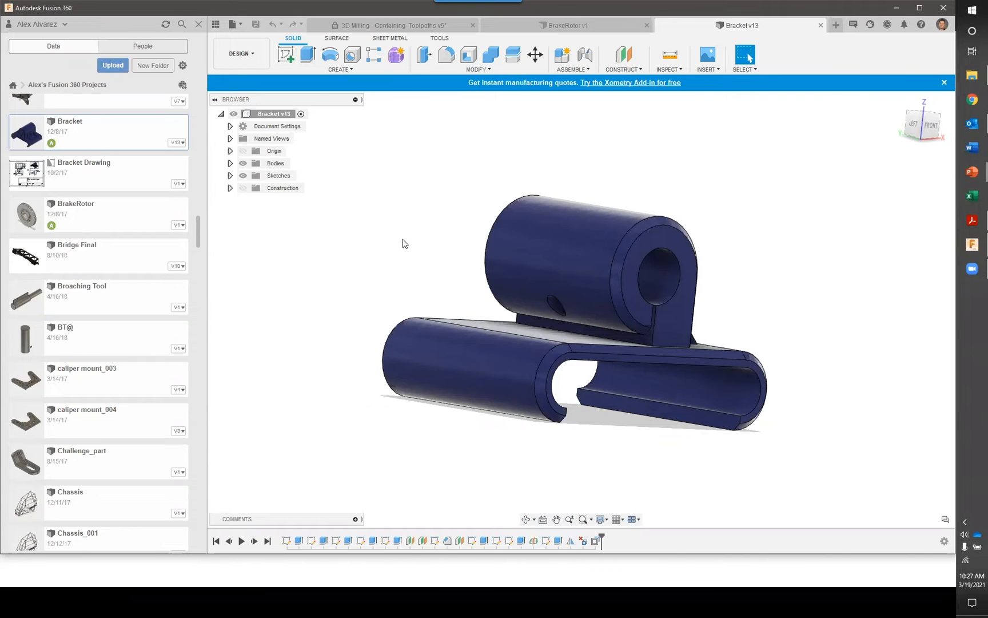
# Switch to the PowerPoint slide show and advance to the Extensive Library of Free Post Processors slide
pyautogui.hotkey('alt', 'Tab')
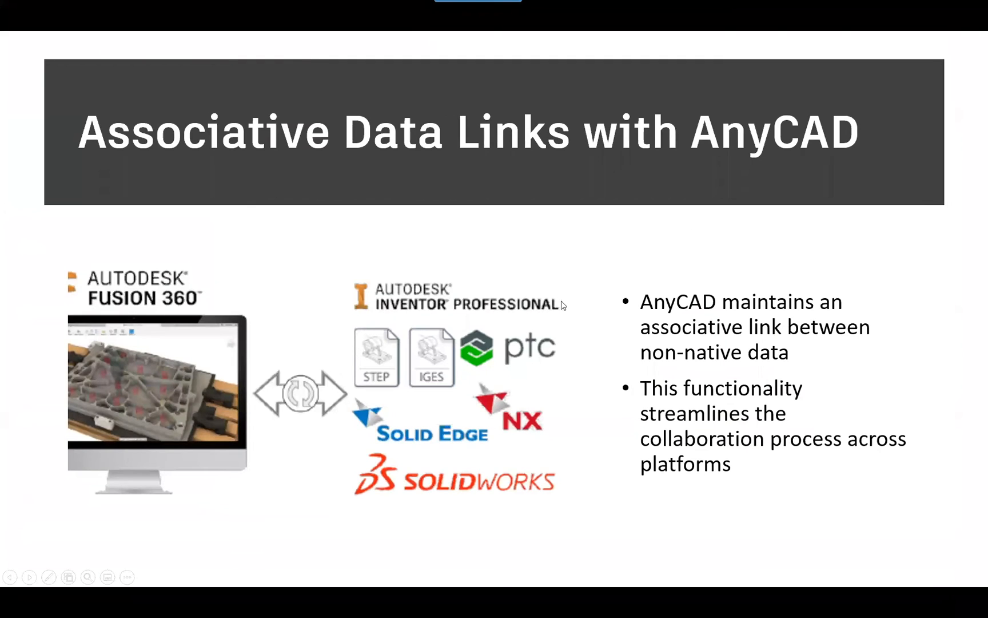
pyautogui.click(549, 294)
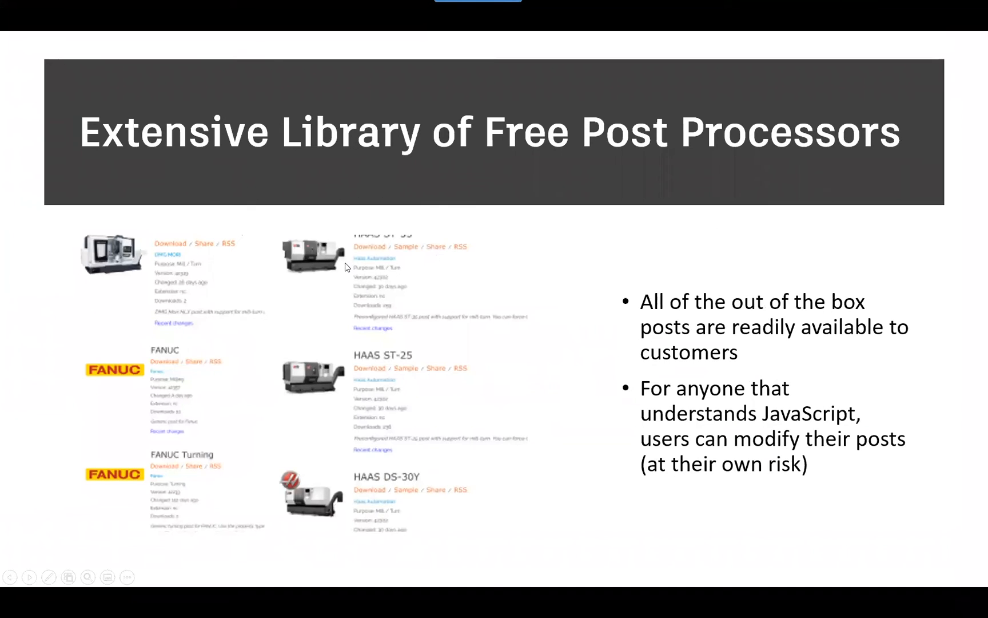
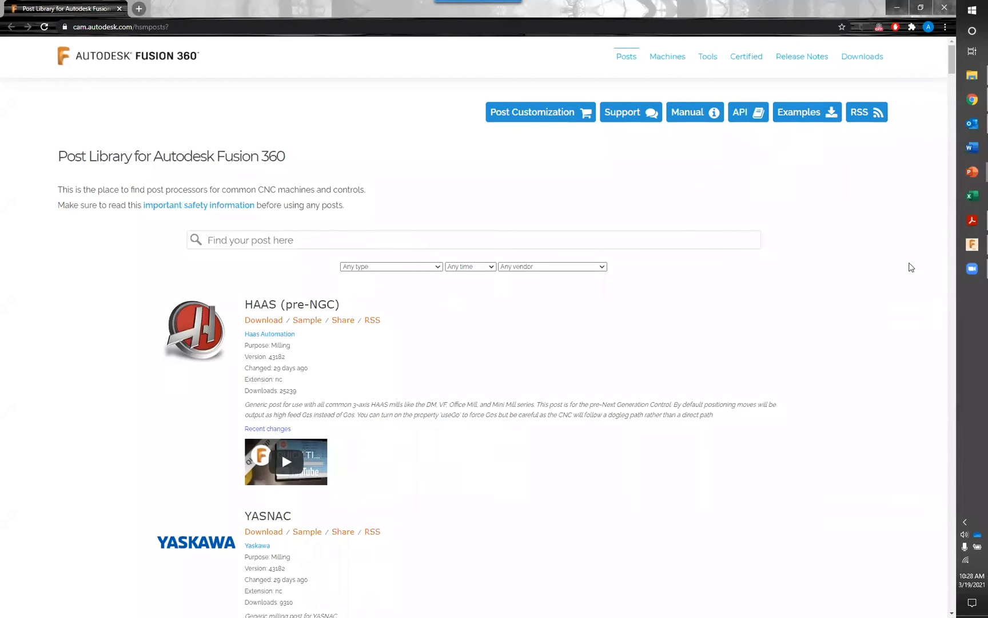
# Switch to Fusion 360 and look through the cloud post processors available in the Post Process dialog
pyautogui.click(960, 252)
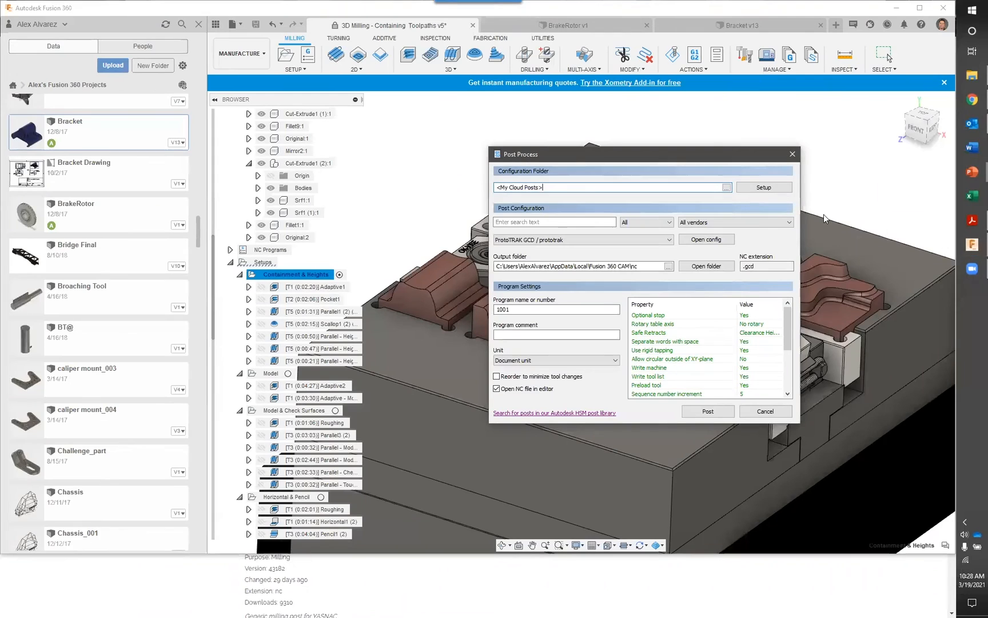
pyautogui.click(671, 243)
pyautogui.scroll(2, 633, 295)
pyautogui.scroll(1, 632, 296)
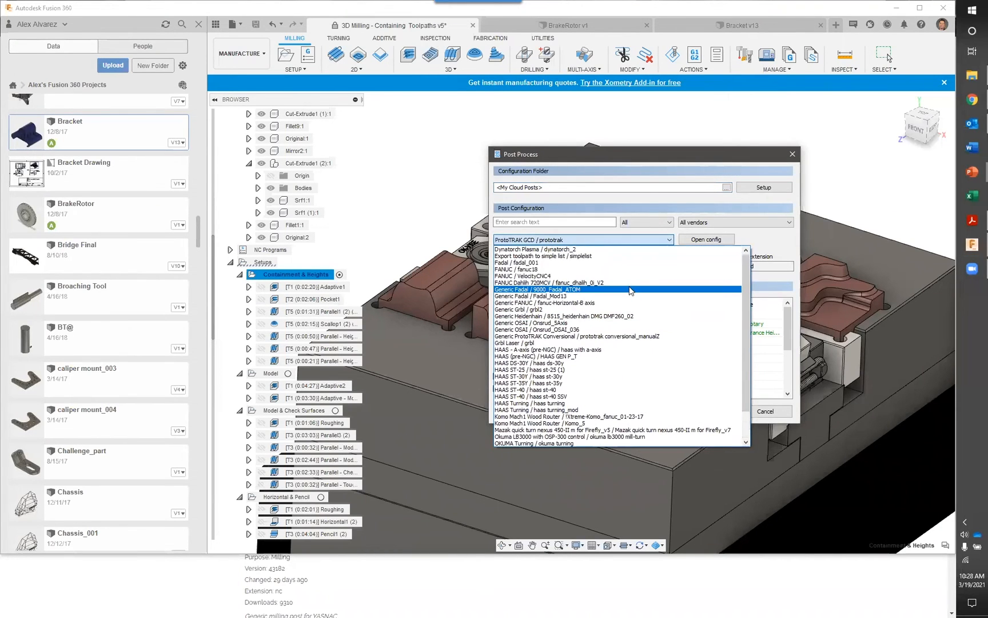
pyautogui.scroll(-3, 629, 284)
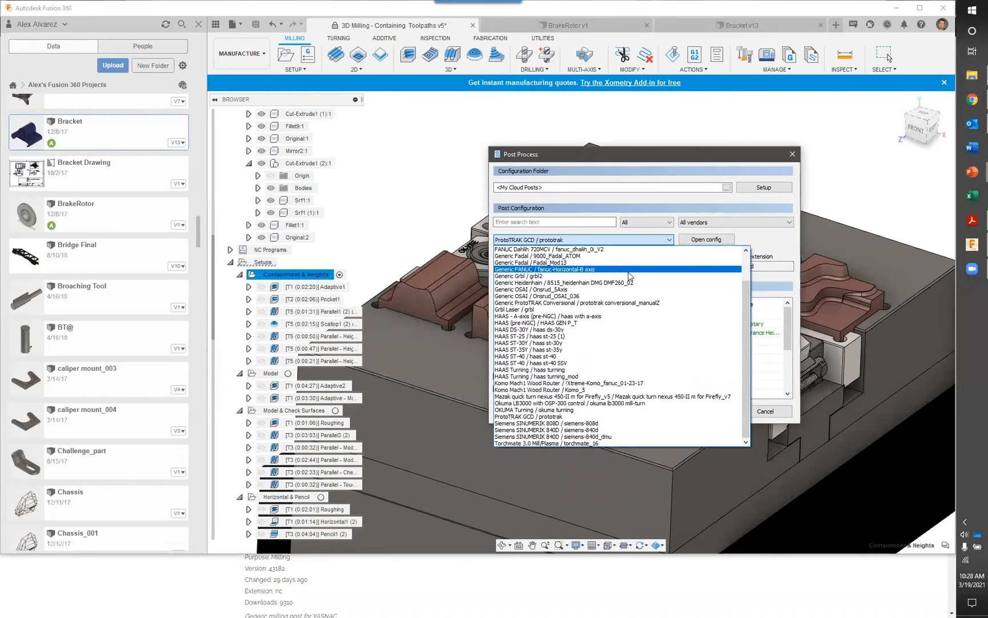
pyautogui.click(774, 234)
# Set the configuration folder to the installed post library and browse its post processors up to the Mazak Quick Turn entries
pyautogui.click(762, 187)
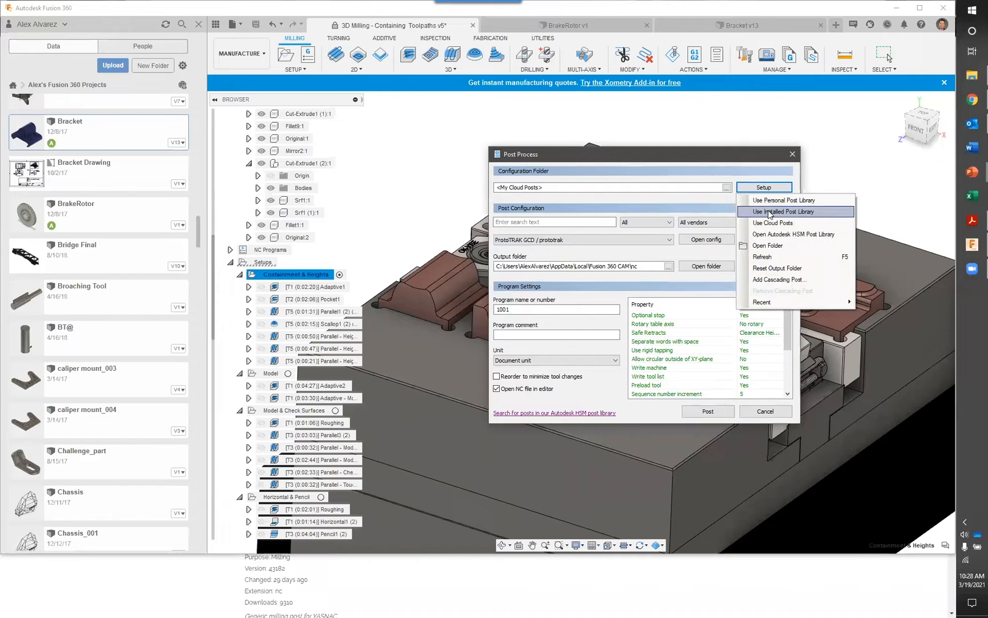
pyautogui.click(823, 207)
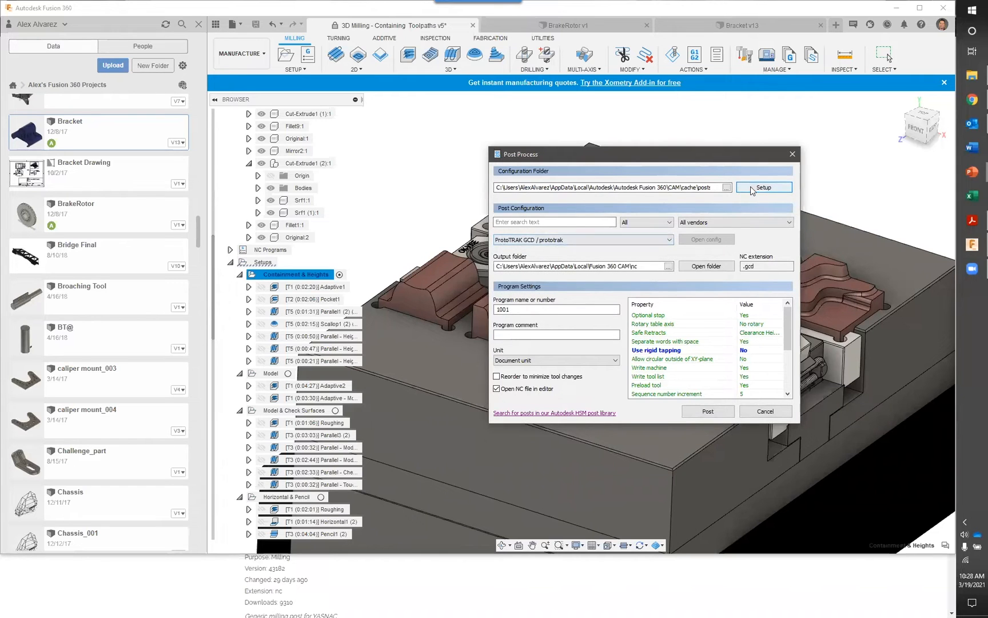
pyautogui.click(669, 240)
pyautogui.scroll(12, 607, 288)
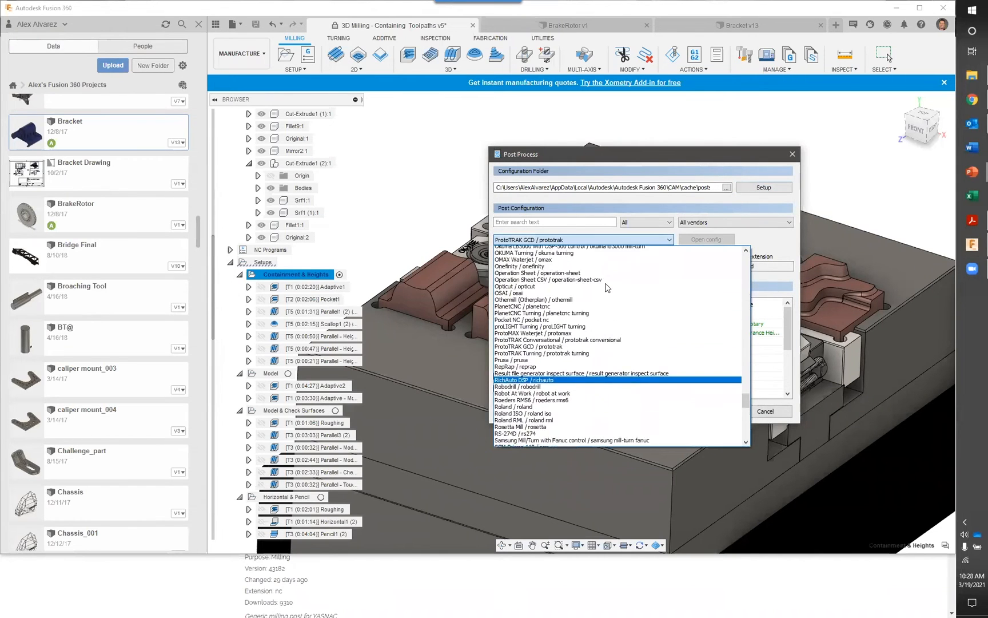
pyautogui.scroll(9, 608, 288)
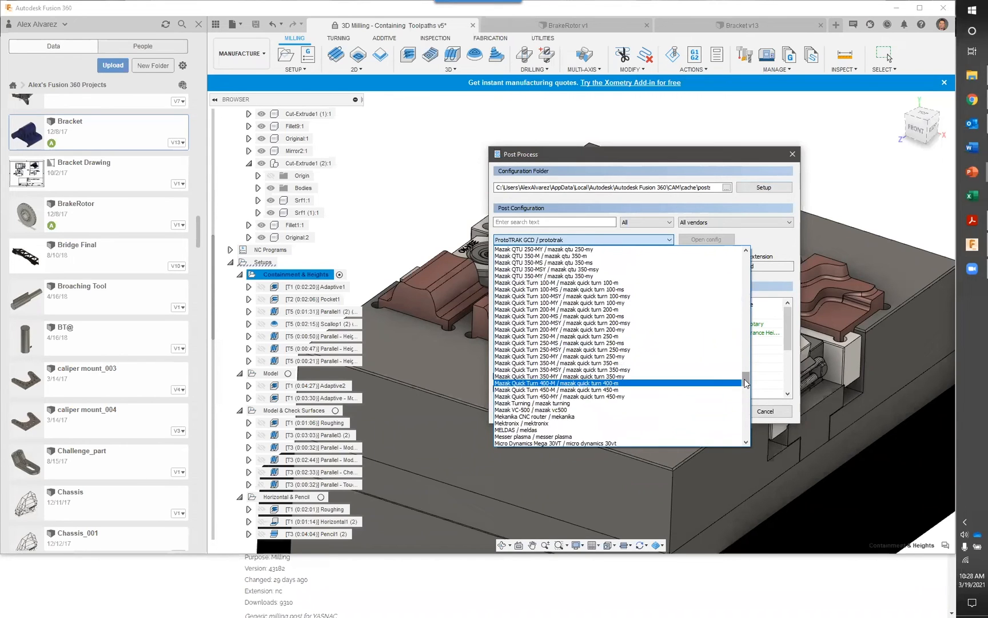
pyautogui.moveTo(746, 383); pyautogui.dragTo(712, 389)
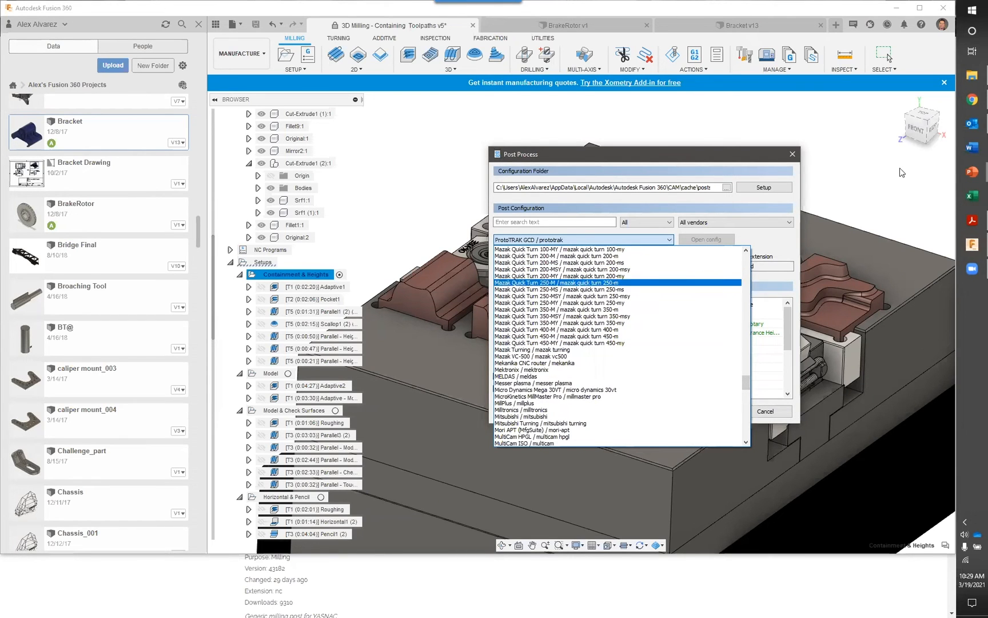
# Switch to Chrome and look over the HAAS (pre-NGC), YASNAC, XY and Grbl entries in the online post library
pyautogui.click(972, 99)
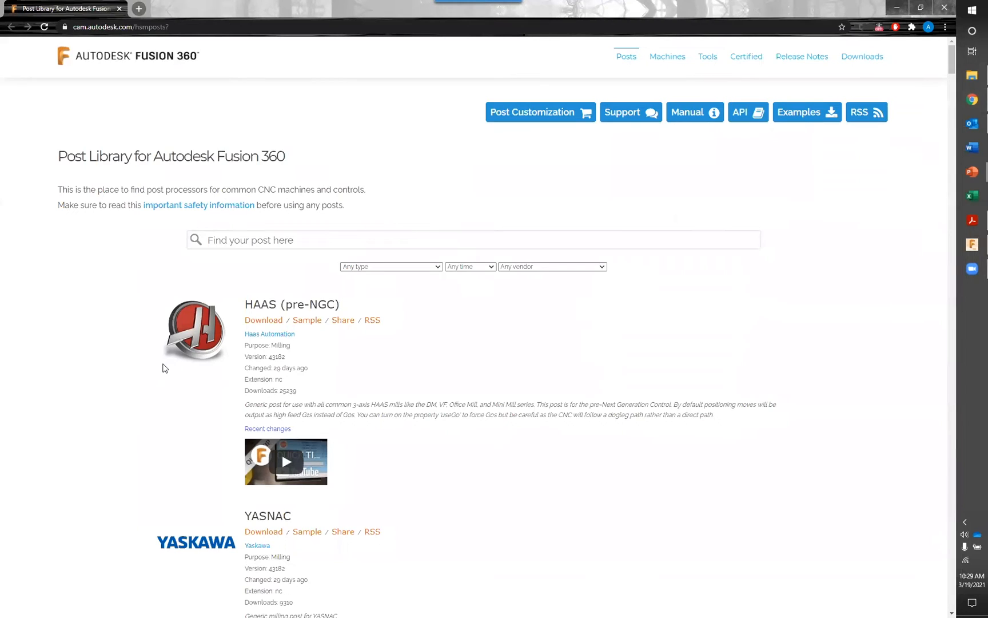
pyautogui.scroll(-2, 165, 367)
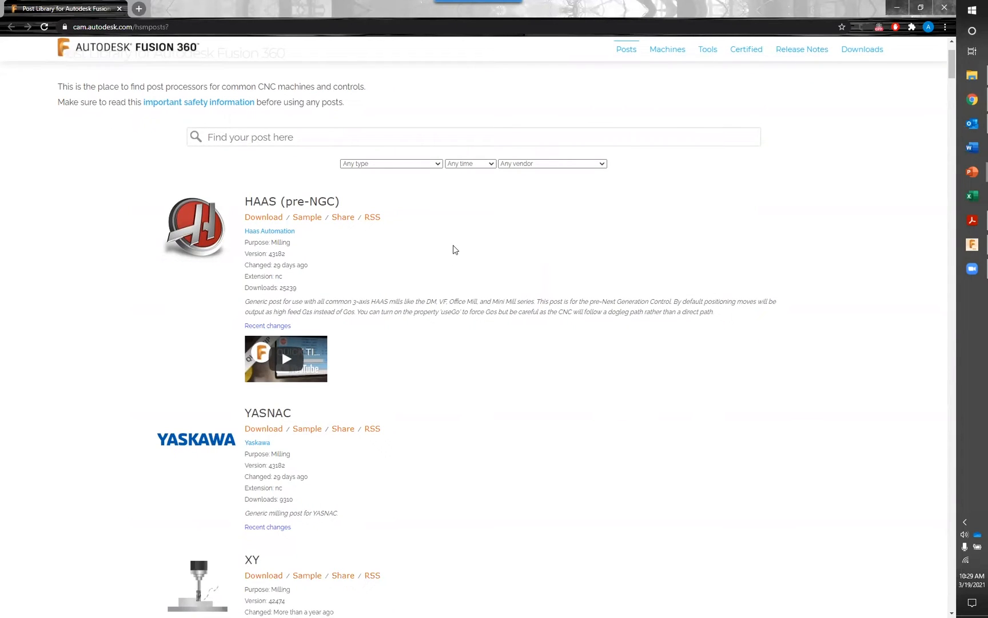
pyautogui.scroll(-4, 404, 261)
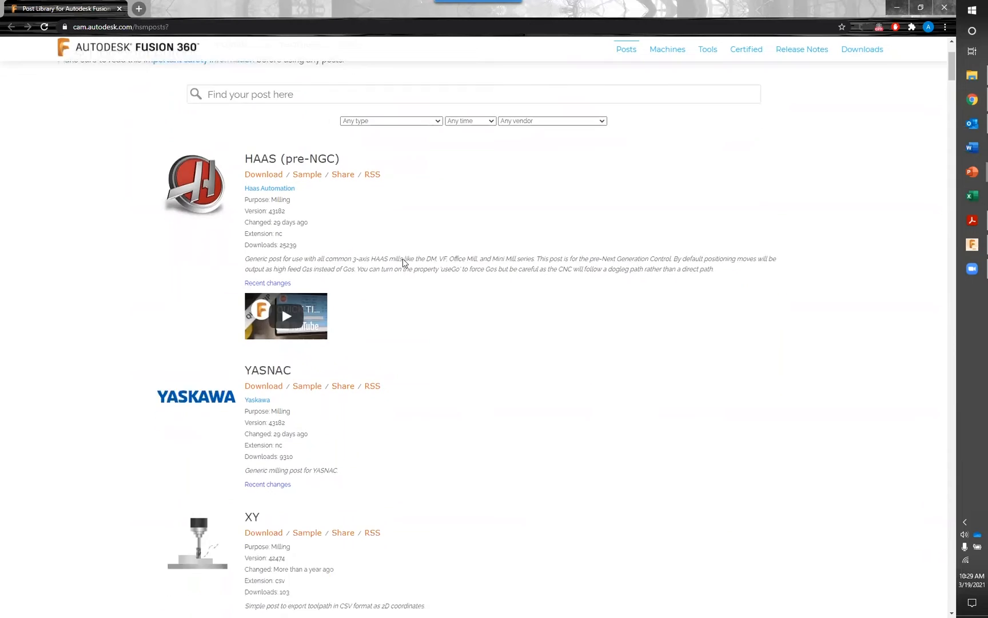
pyautogui.scroll(-1, 465, 273)
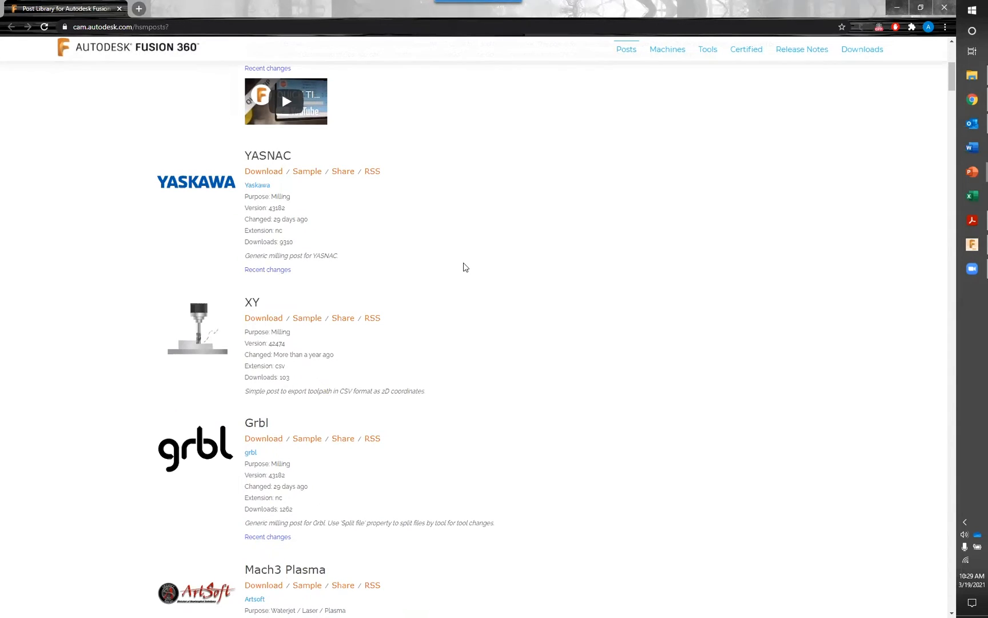
pyautogui.scroll(5, 465, 266)
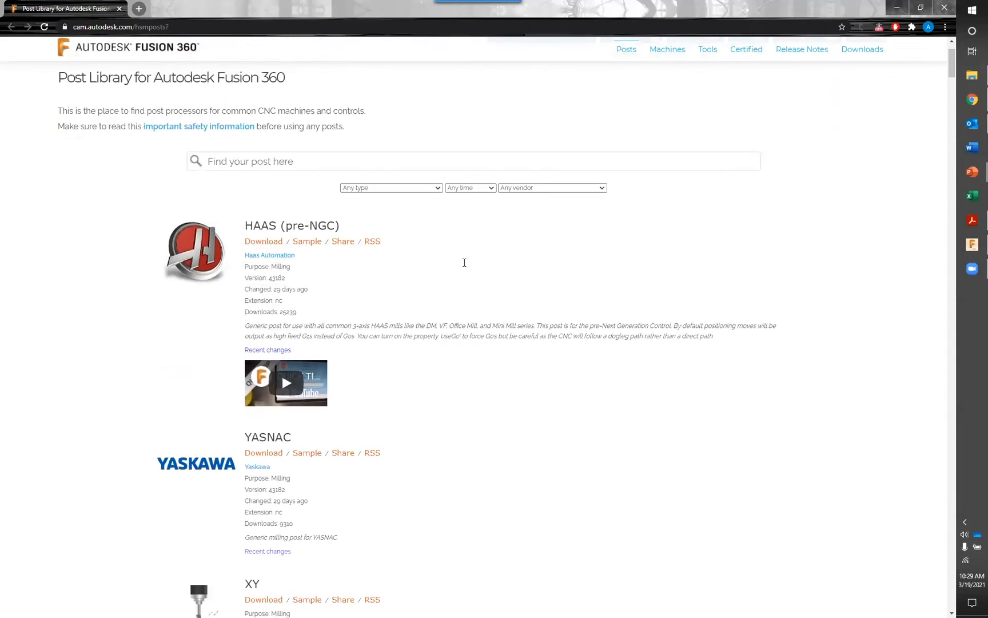
pyautogui.scroll(1, 464, 264)
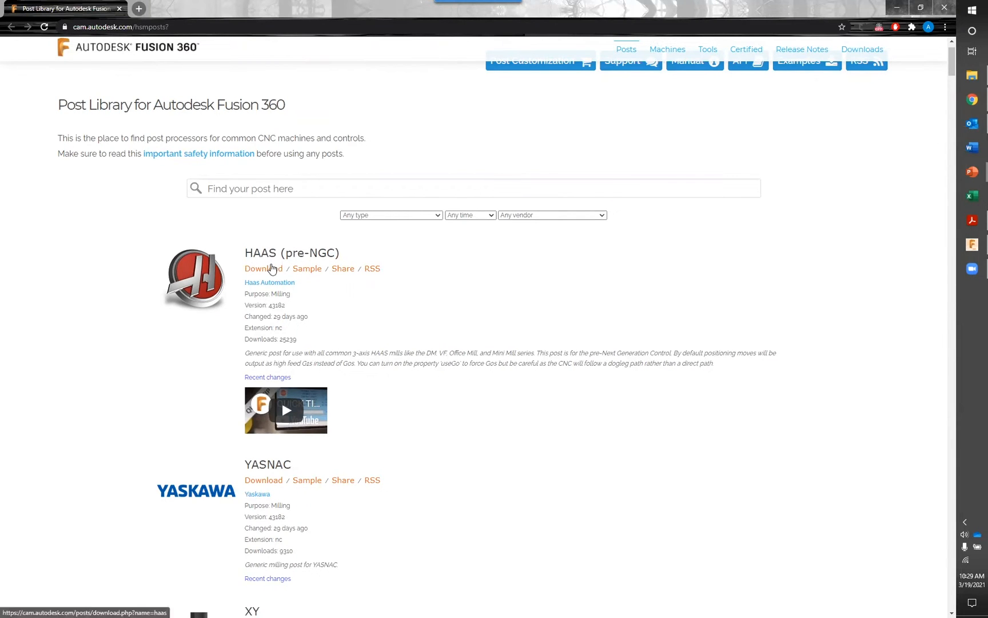
pyautogui.click(272, 268)
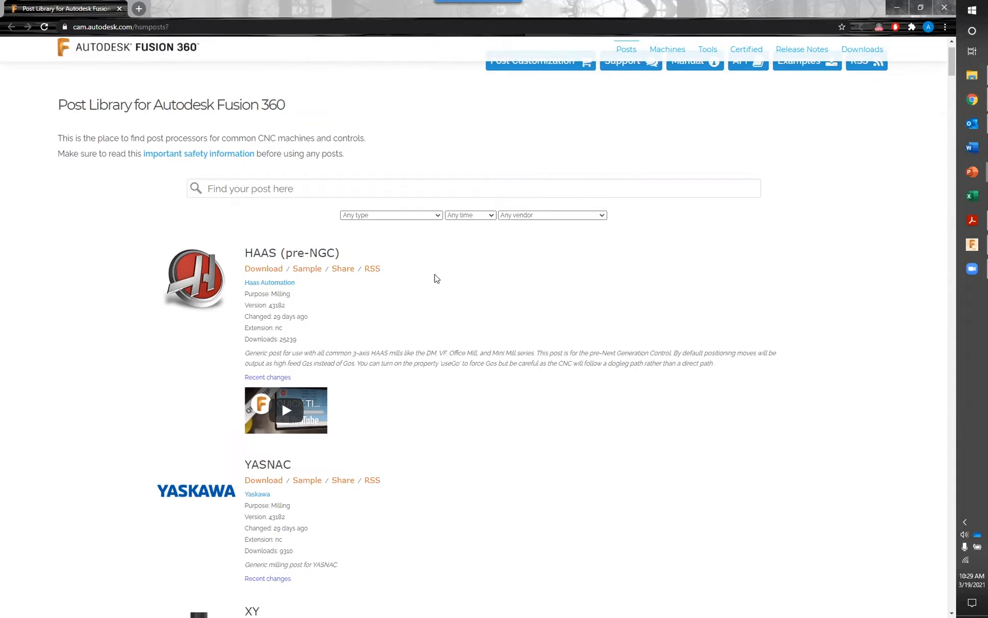
# Return to the start of the post library page, highlight its web address and deselect it
pyautogui.scroll(1, 436, 278)
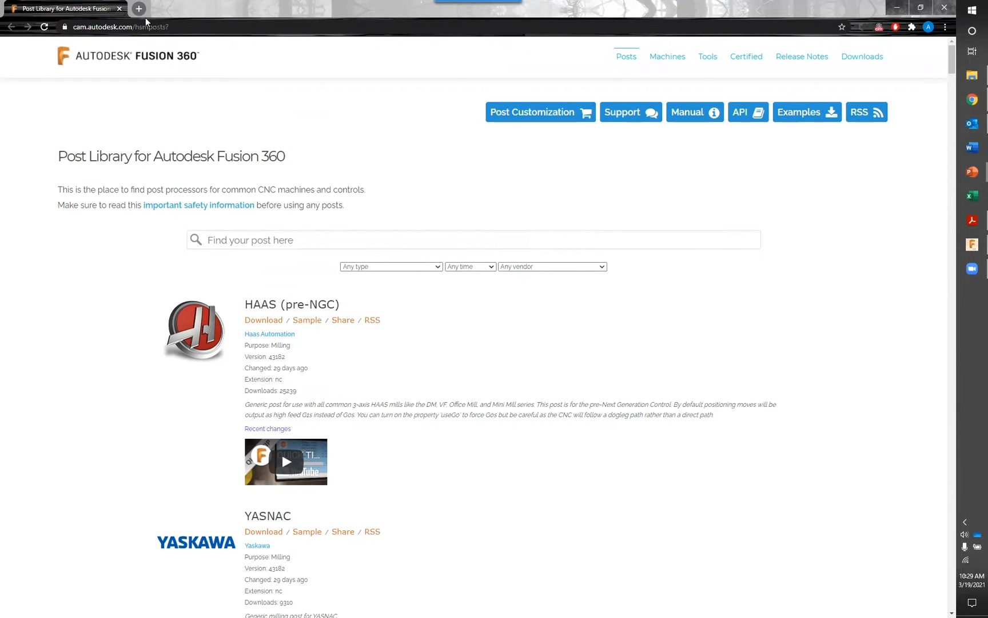
pyautogui.click(191, 27)
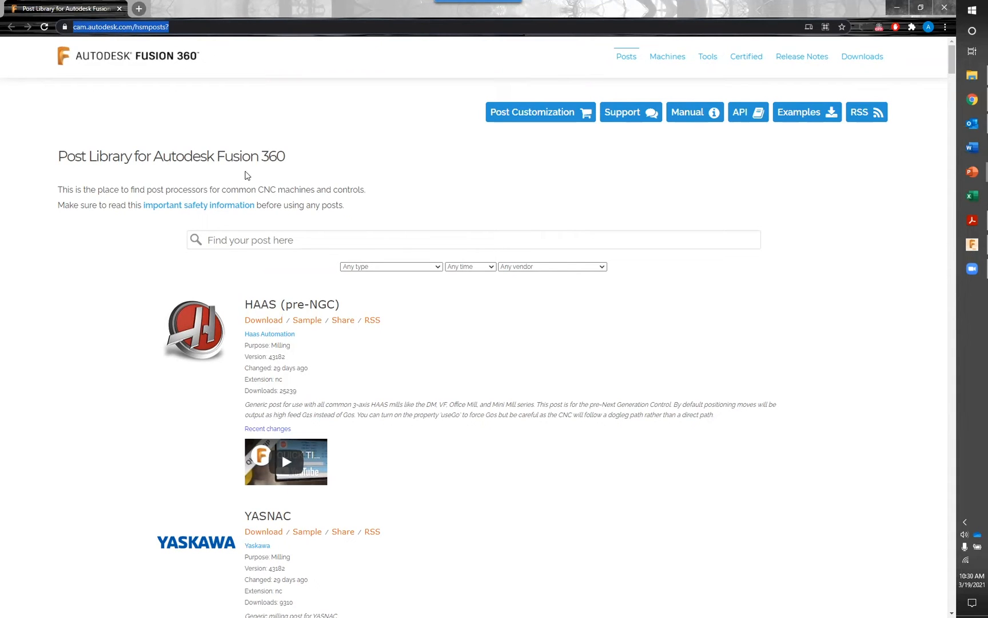
pyautogui.click(401, 191)
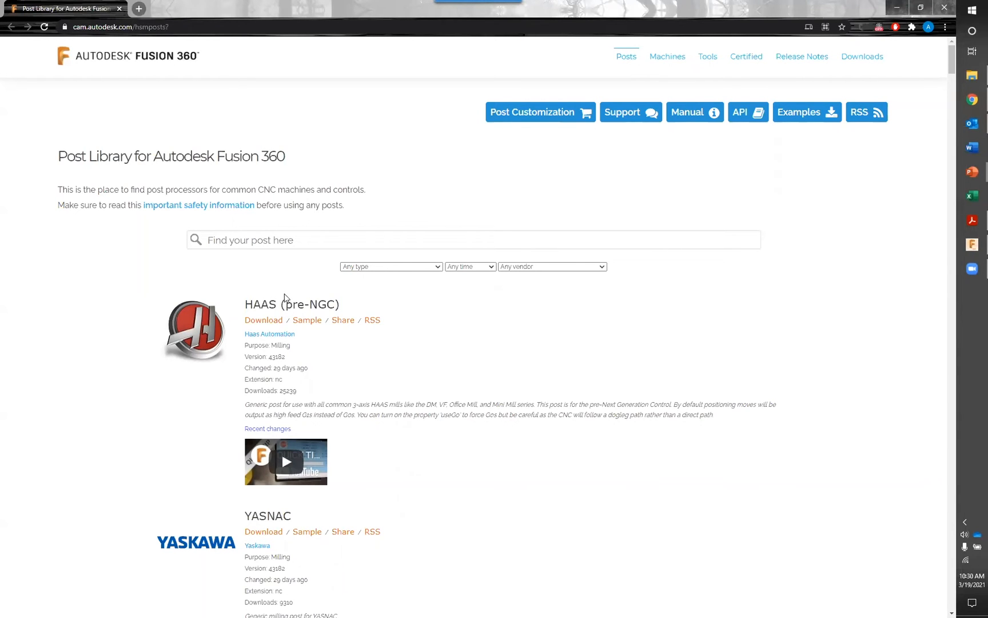
# Open the source code of the HAAS (pre-NGC) post, review its properties, coolant codes and output formats, and close it
pyautogui.scroll(-1, 283, 303)
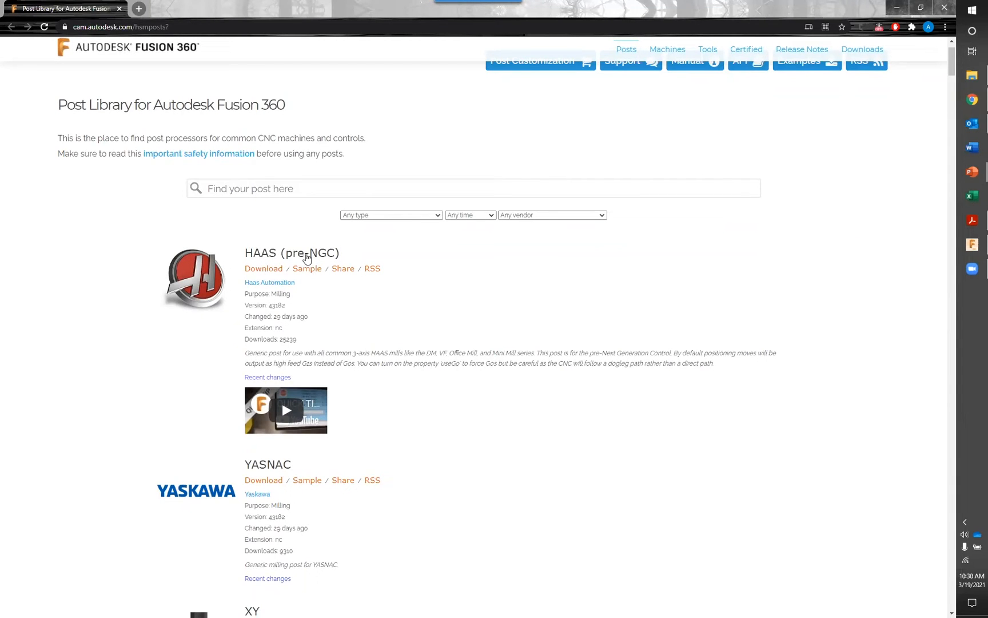
pyautogui.click(307, 251)
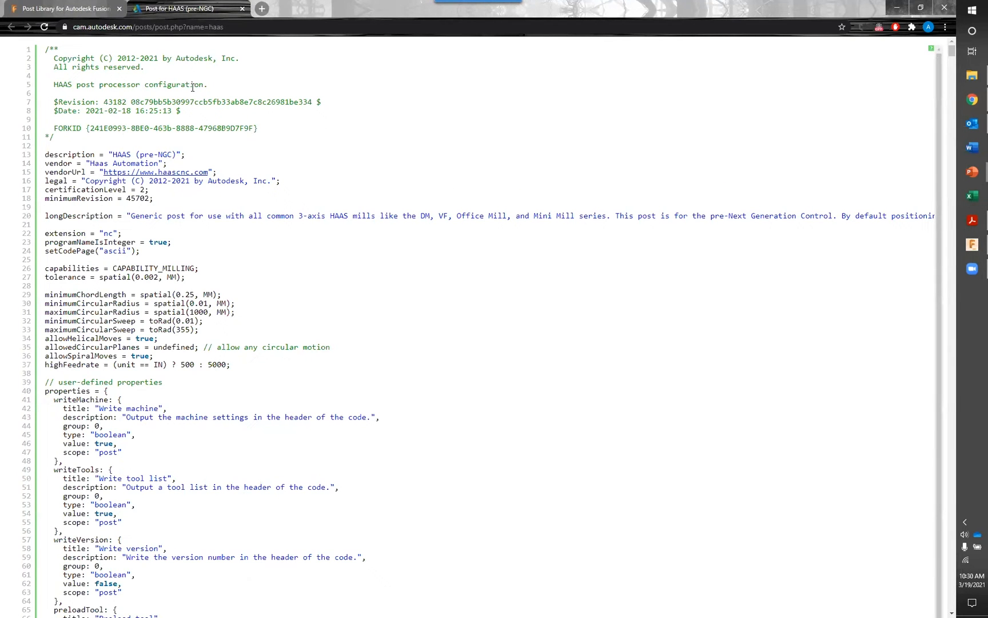
pyautogui.scroll(-4, 271, 229)
pyautogui.scroll(-10, 270, 227)
pyautogui.scroll(-14, 265, 217)
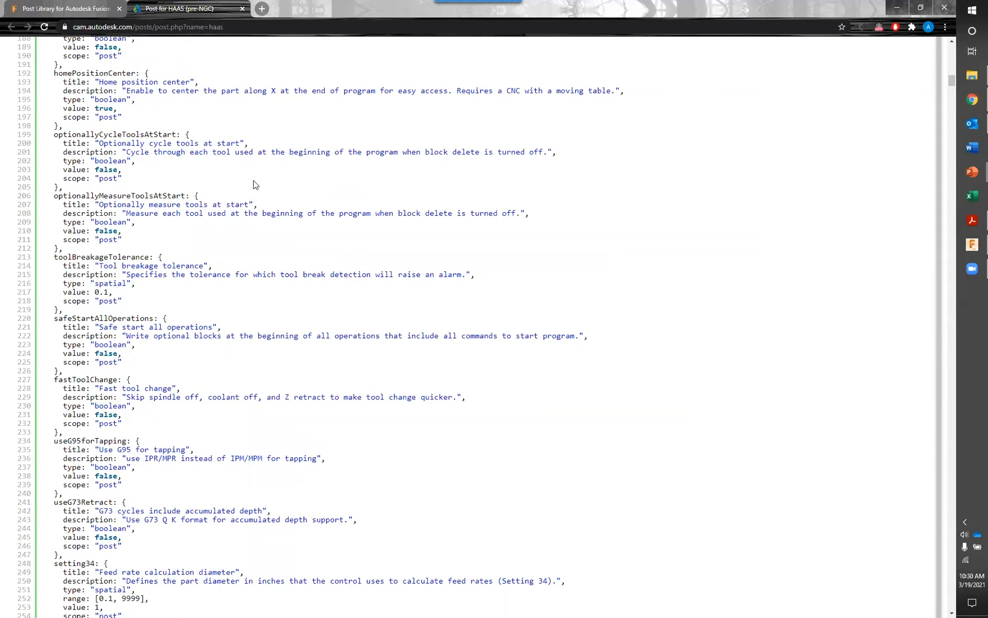
pyautogui.scroll(-11, 252, 185)
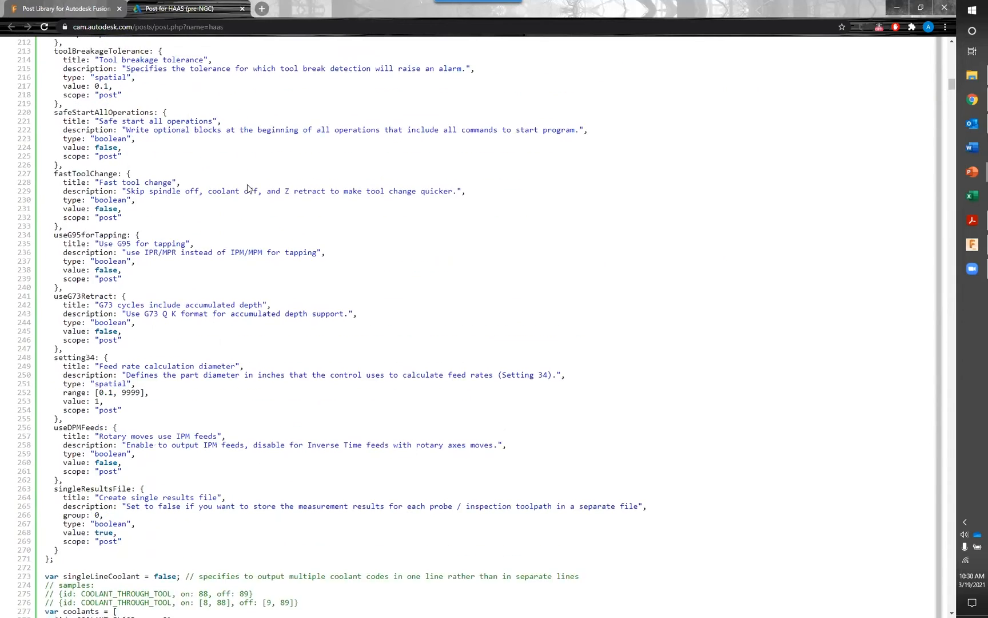
pyautogui.scroll(-1, 249, 189)
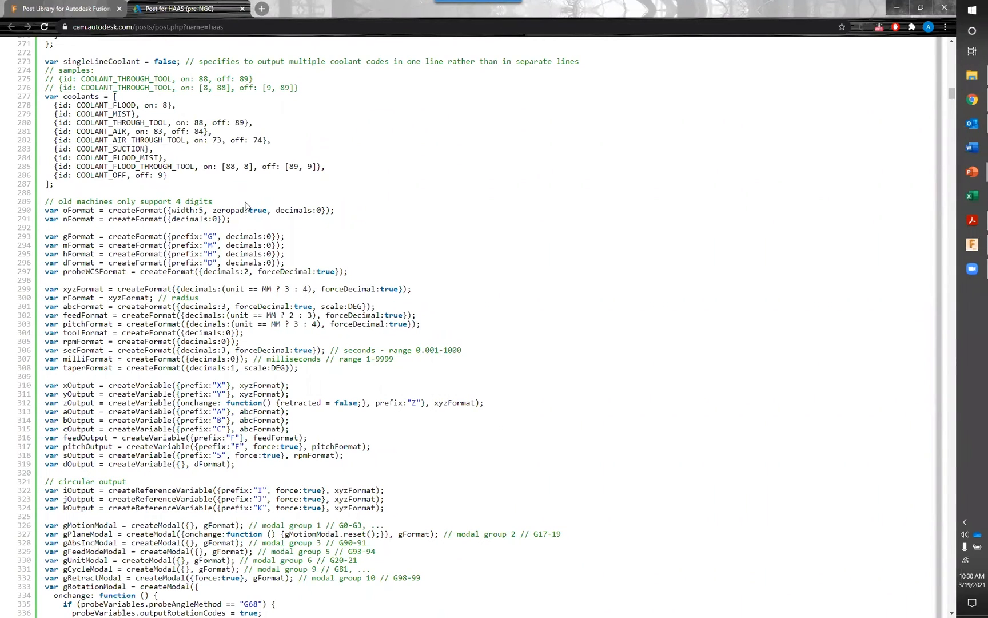
pyautogui.scroll(-2, 248, 205)
pyautogui.scroll(-9, 248, 205)
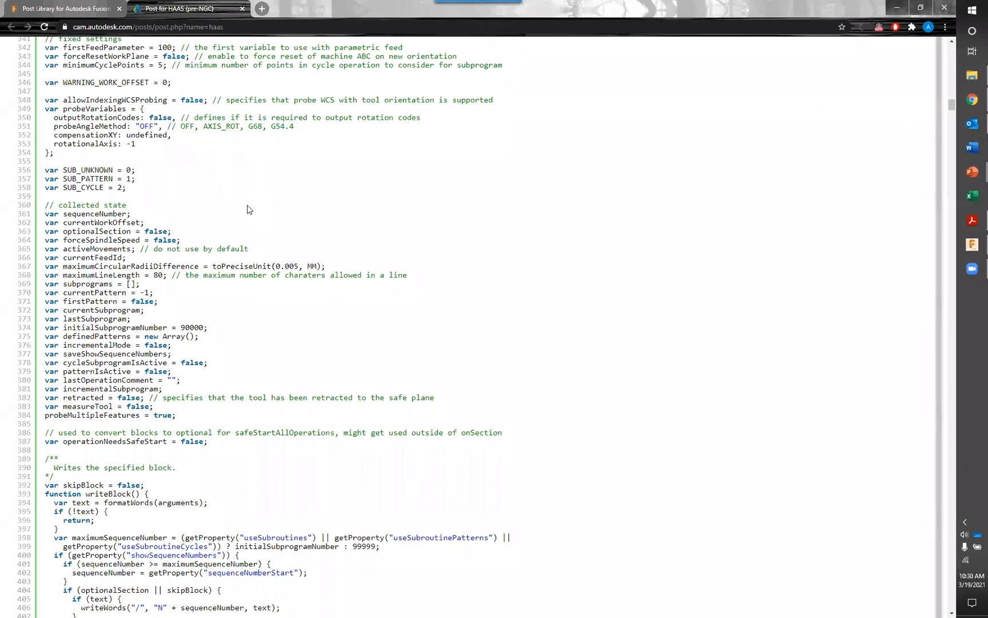
pyautogui.click(242, 9)
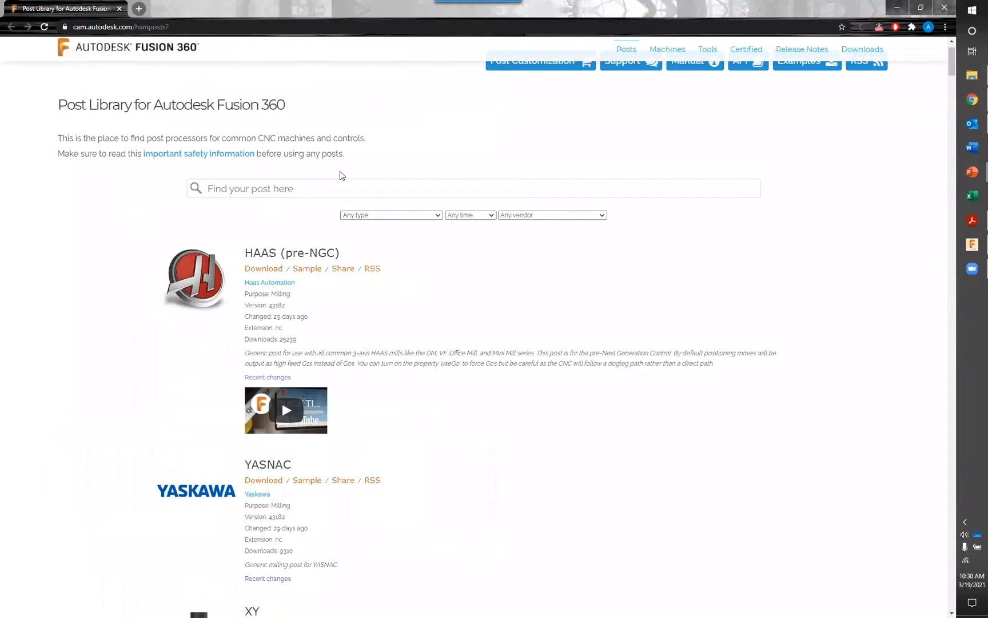
# Return to Fusion 360, cancel the Post Process dialog, and preview the Adaptive1, Pocket1, Parallel1 and Model & Check Surfaces Roughing toolpaths
pyautogui.click(972, 246)
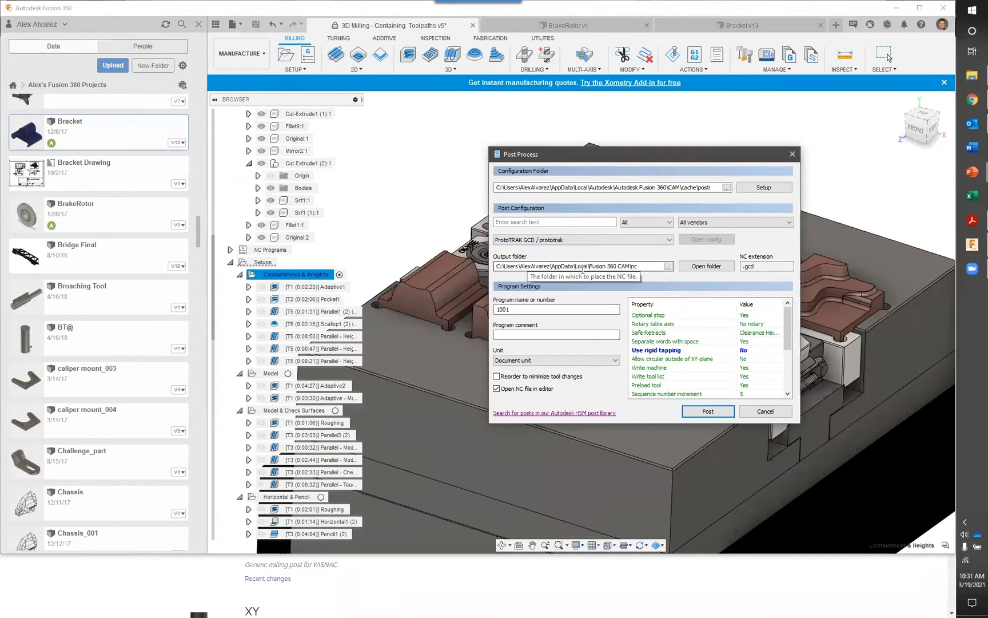
pyautogui.press('Escape')
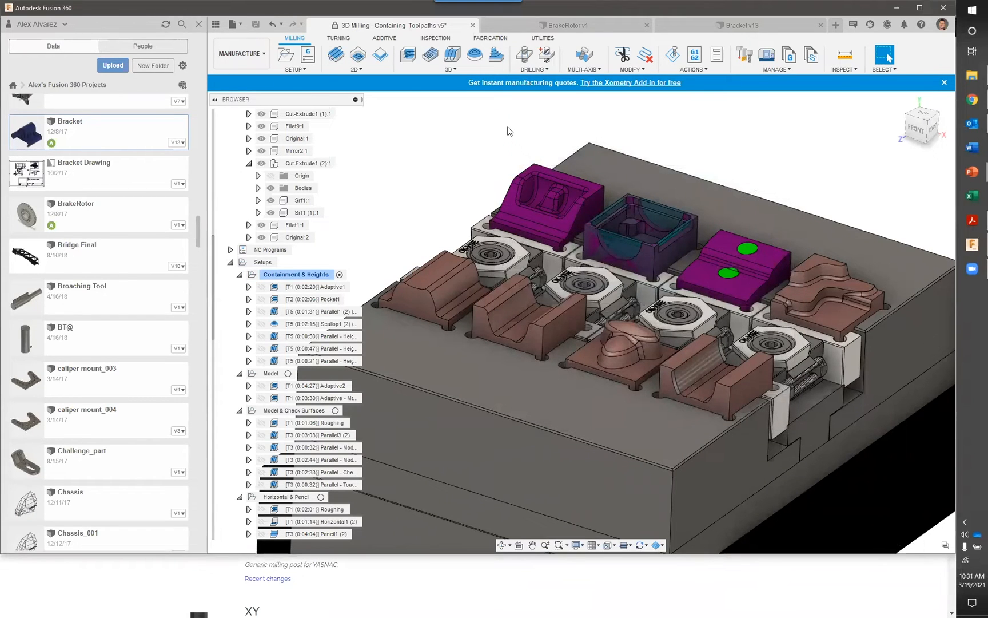
pyautogui.click(347, 286)
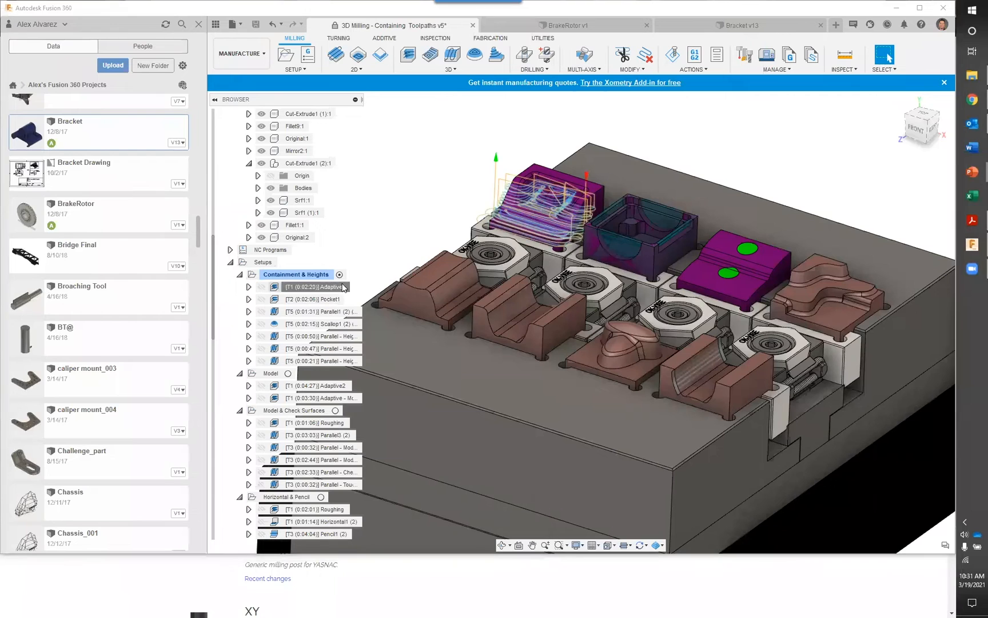
pyautogui.click(324, 300)
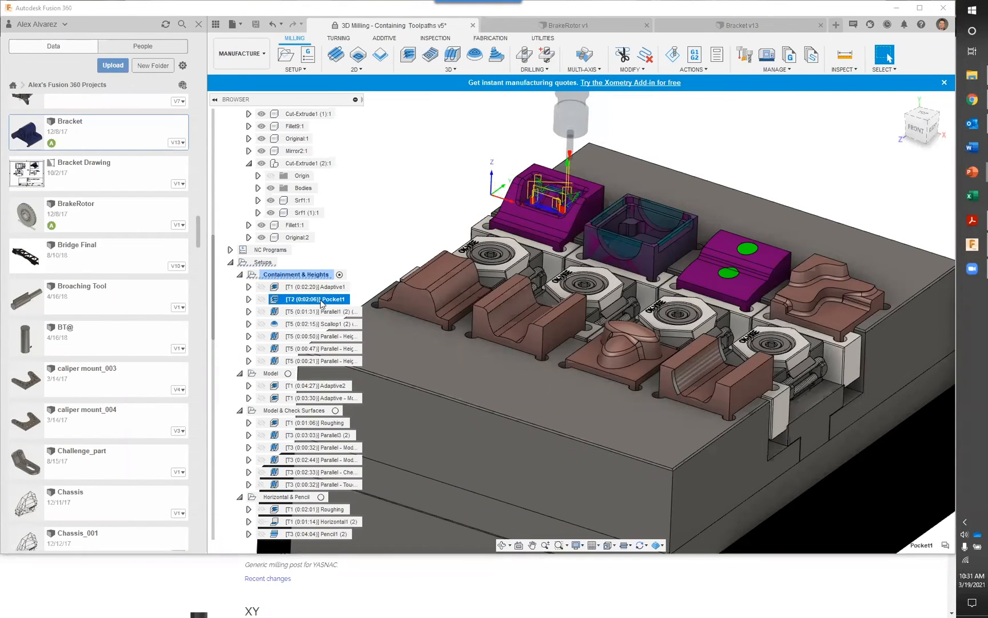
pyautogui.click(323, 307)
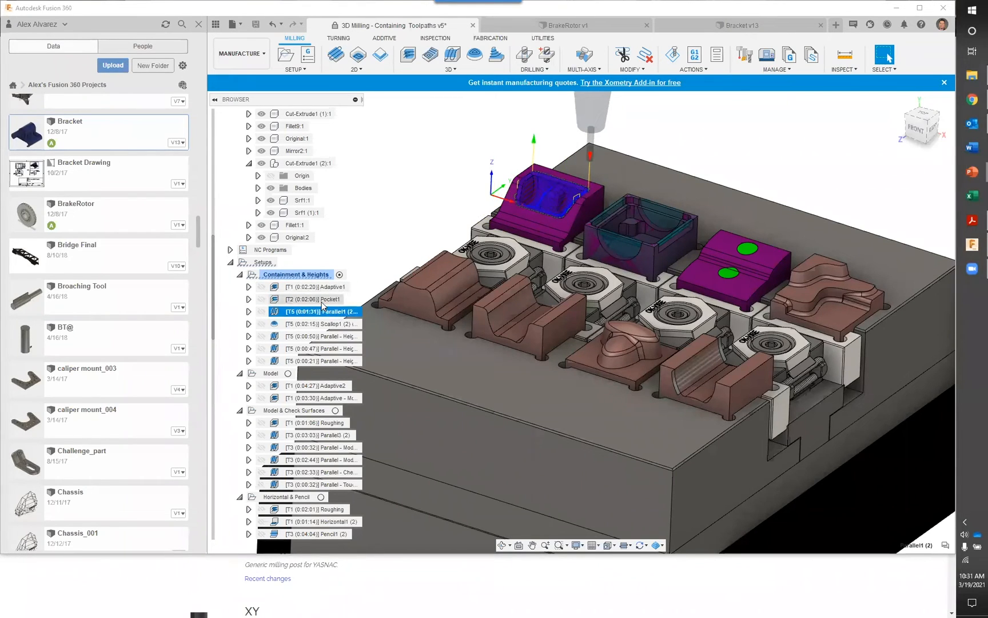
pyautogui.click(322, 300)
pyautogui.scroll(1, 399, 246)
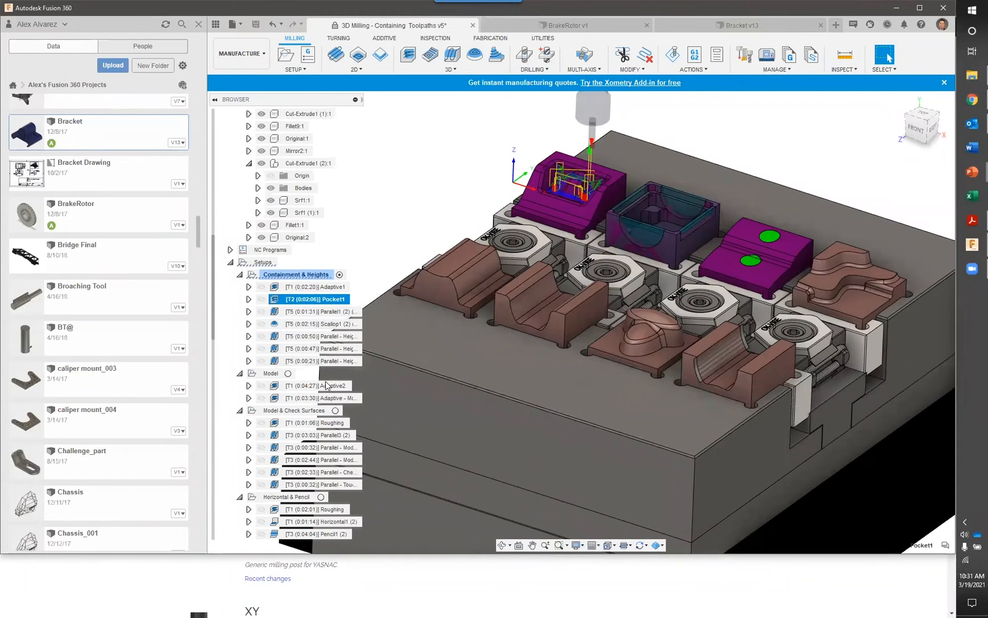
pyautogui.click(324, 423)
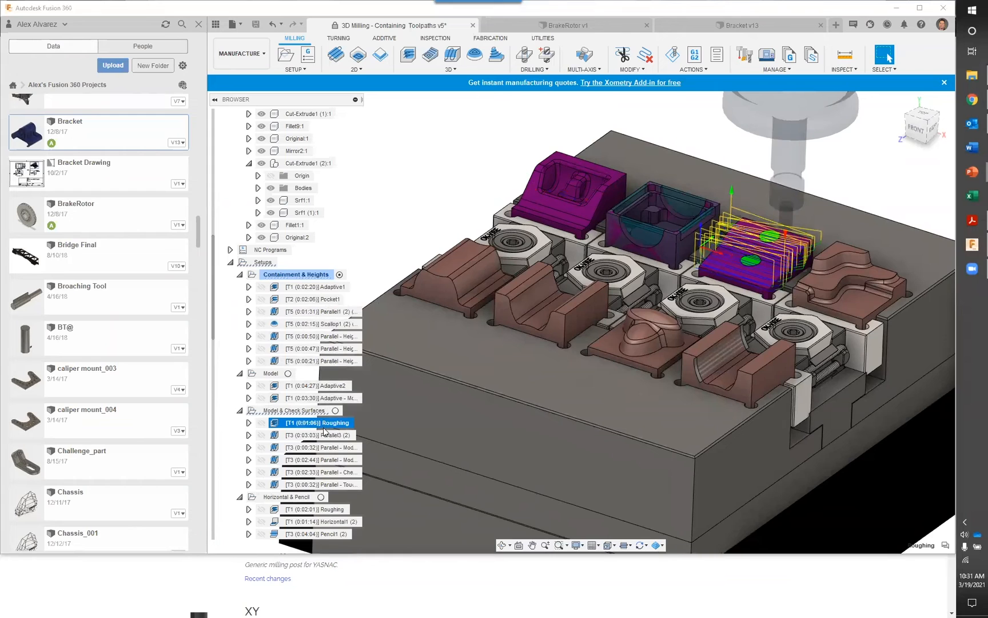
# Start post processing the Parallel3 (2) toolpath, browse the cloud posts, and switch the configuration folder to the installed post library
pyautogui.click(325, 435)
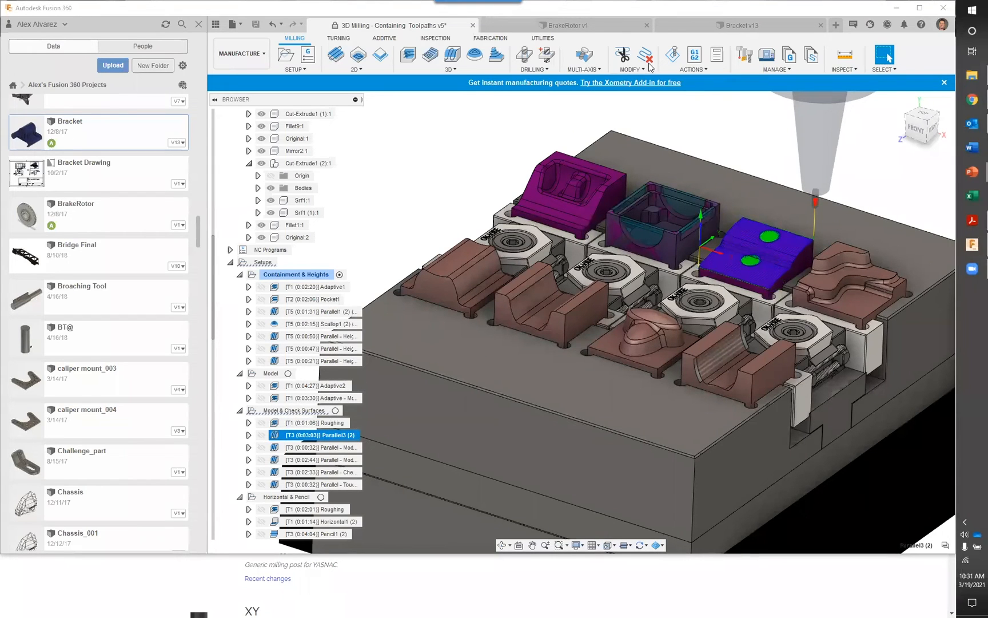
pyautogui.click(695, 55)
pyautogui.click(583, 240)
pyautogui.scroll(3, 570, 280)
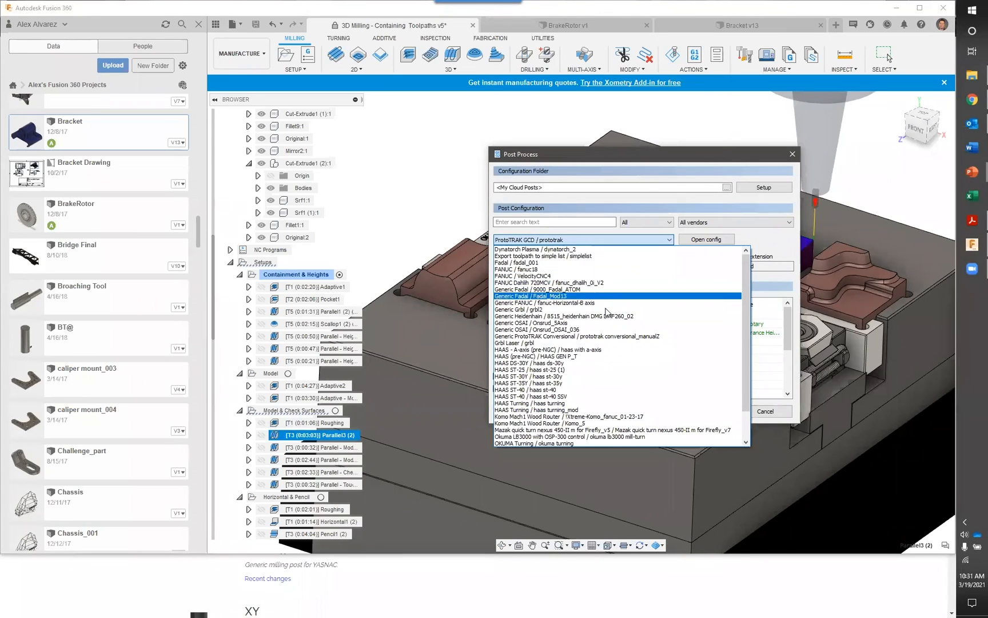
pyautogui.click(761, 188)
pyautogui.click(761, 188)
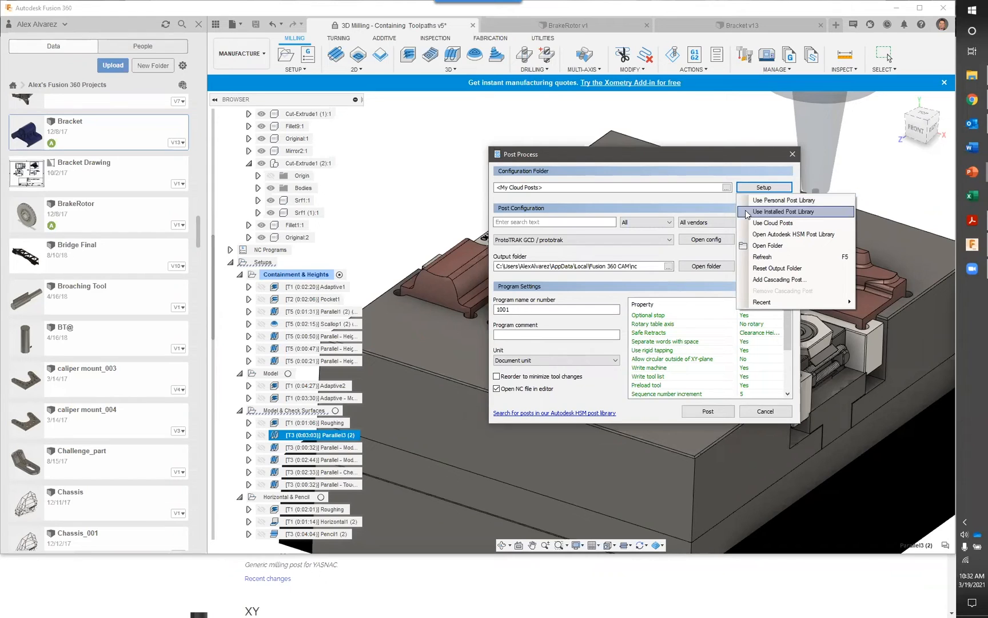
pyautogui.click(756, 212)
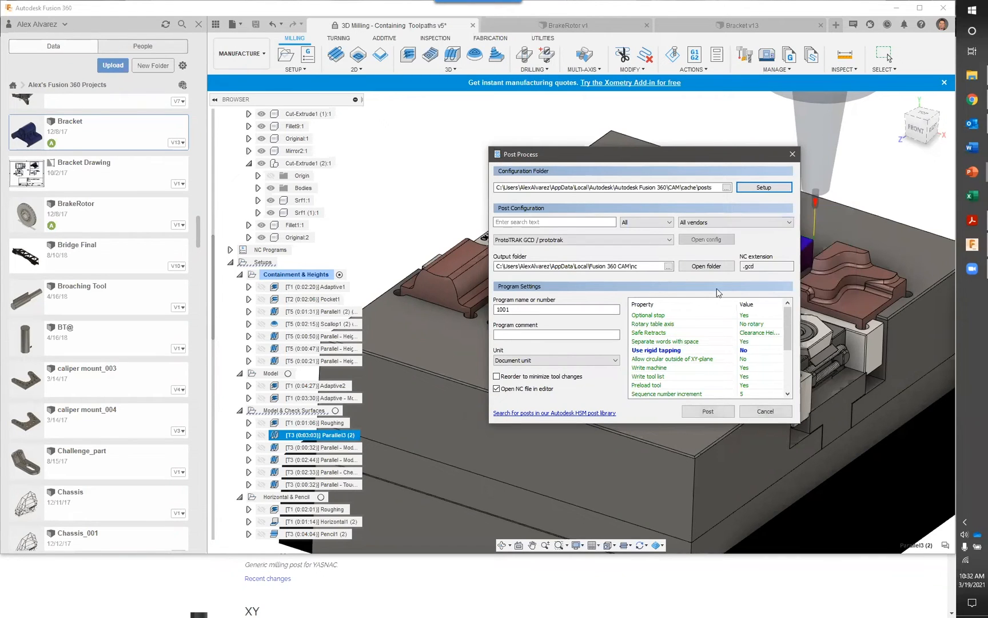
# Choose the HAAS (pre-NGC) / haas post and save the posted code to the Desktop as 1001.nc
pyautogui.click(671, 242)
pyautogui.scroll(7, 637, 276)
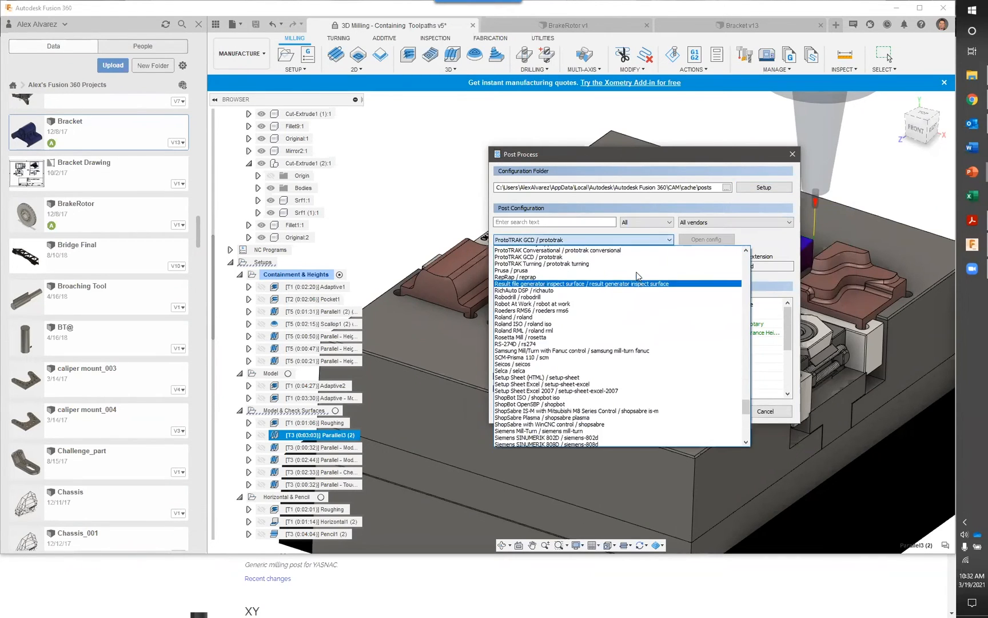
pyautogui.scroll(20, 637, 276)
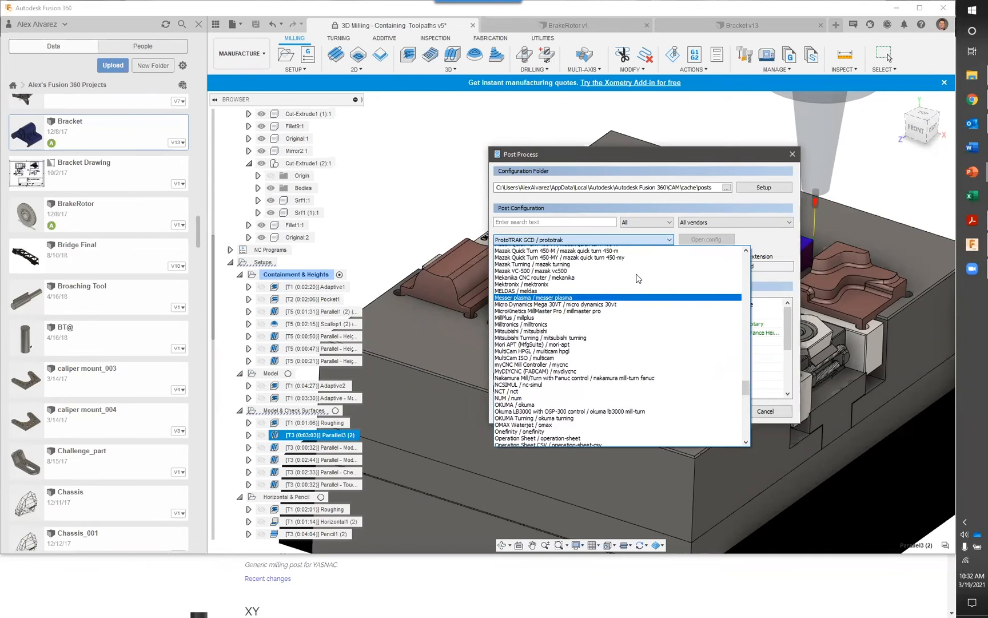
pyautogui.scroll(20, 637, 276)
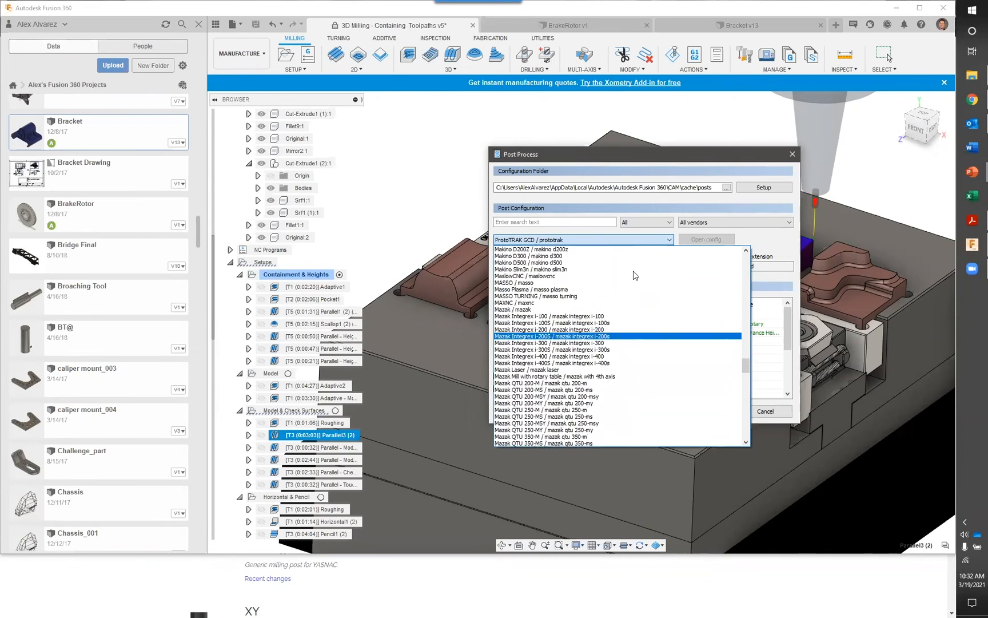
pyautogui.scroll(15, 572, 349)
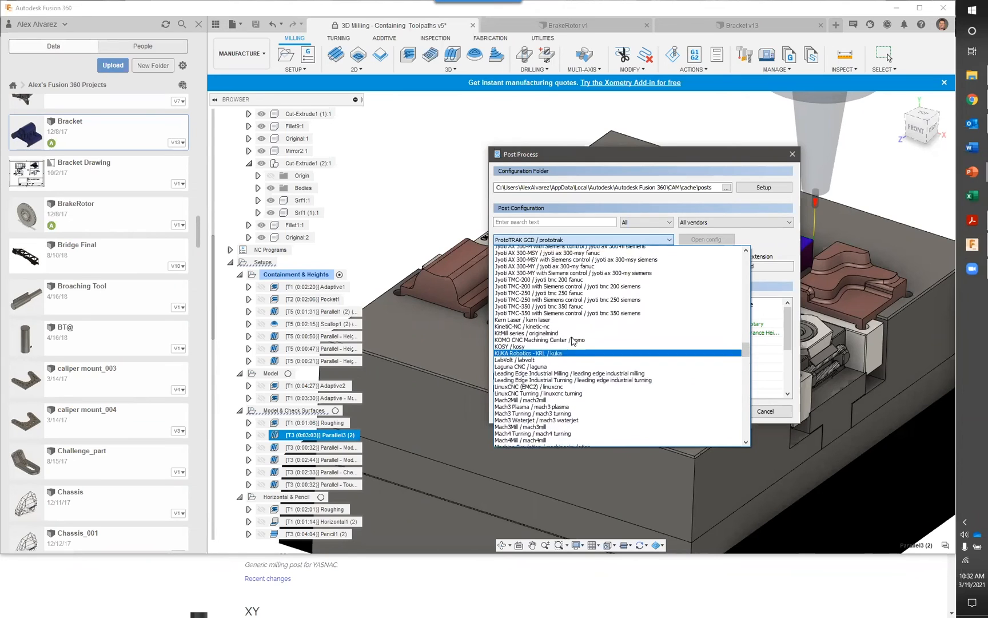
pyautogui.scroll(5, 572, 340)
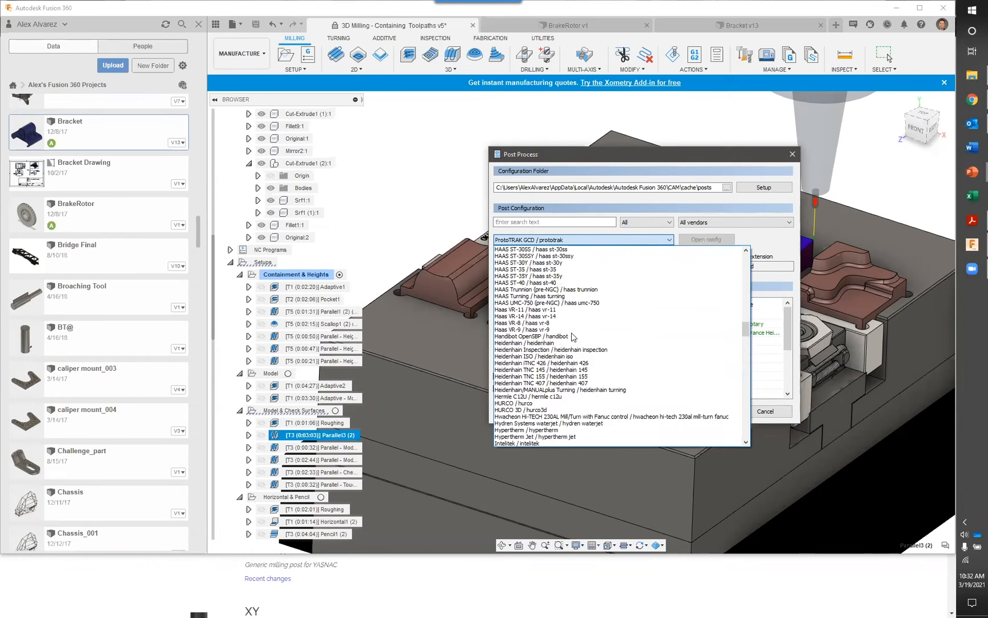
pyautogui.scroll(7, 566, 337)
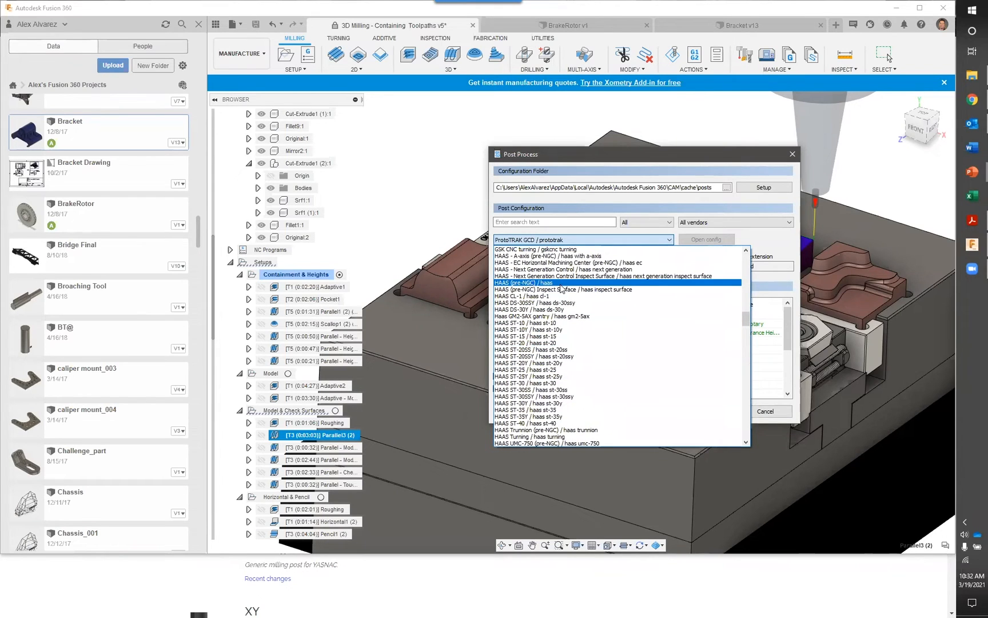
pyautogui.click(561, 284)
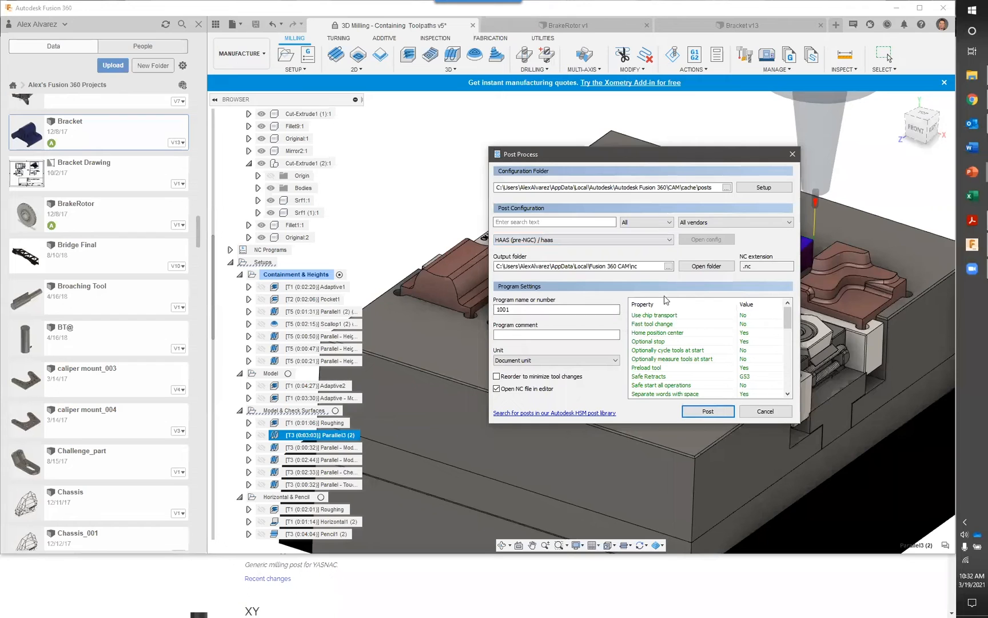
pyautogui.click(699, 411)
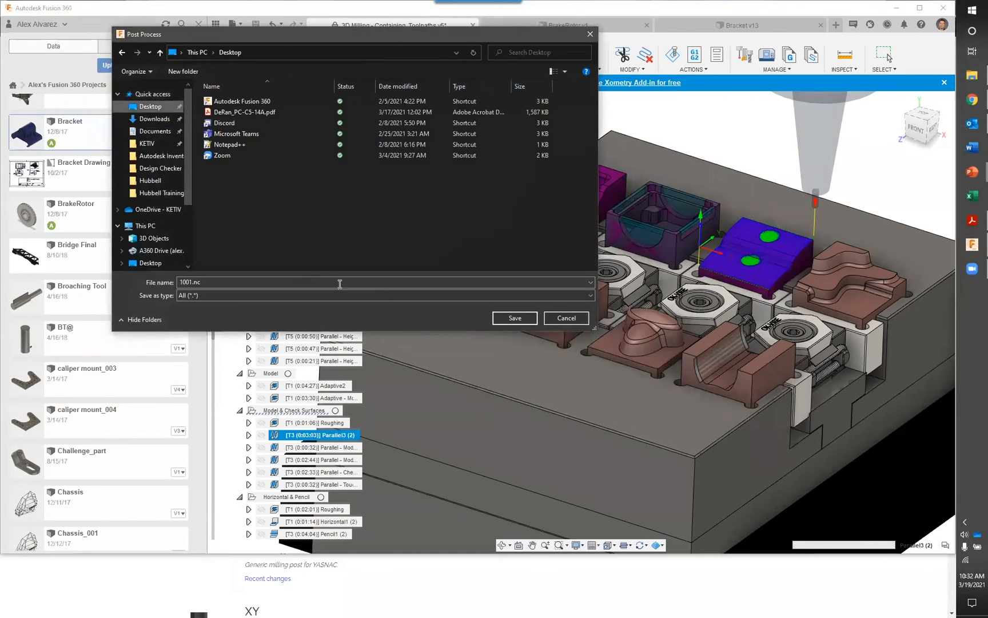
pyautogui.click(515, 318)
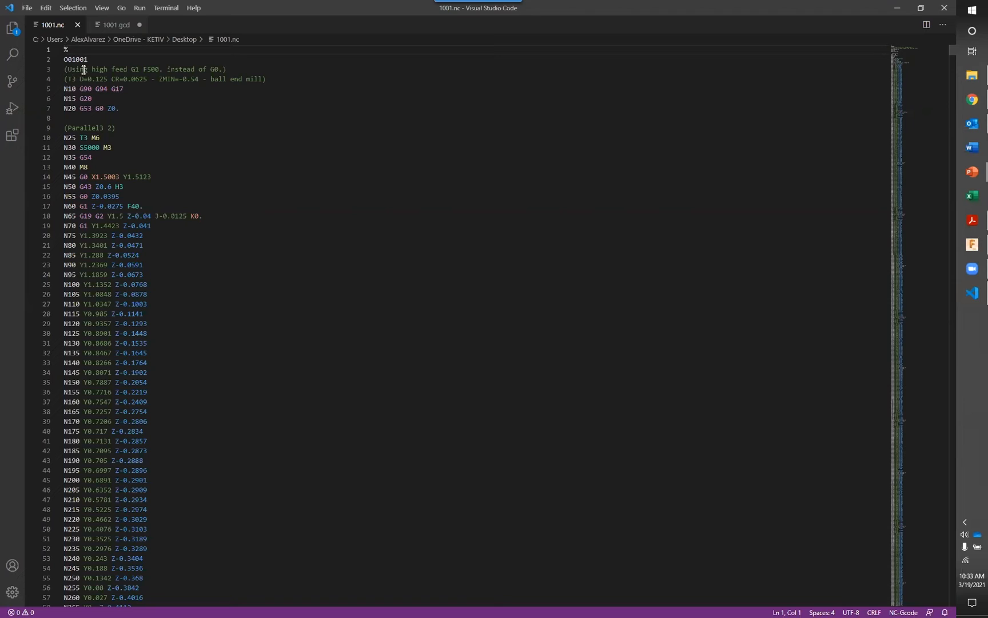
# In Visual Studio Code, open haas.cps from the Downloads folder and look through its header settings and user-defined properties
pyautogui.click(29, 8)
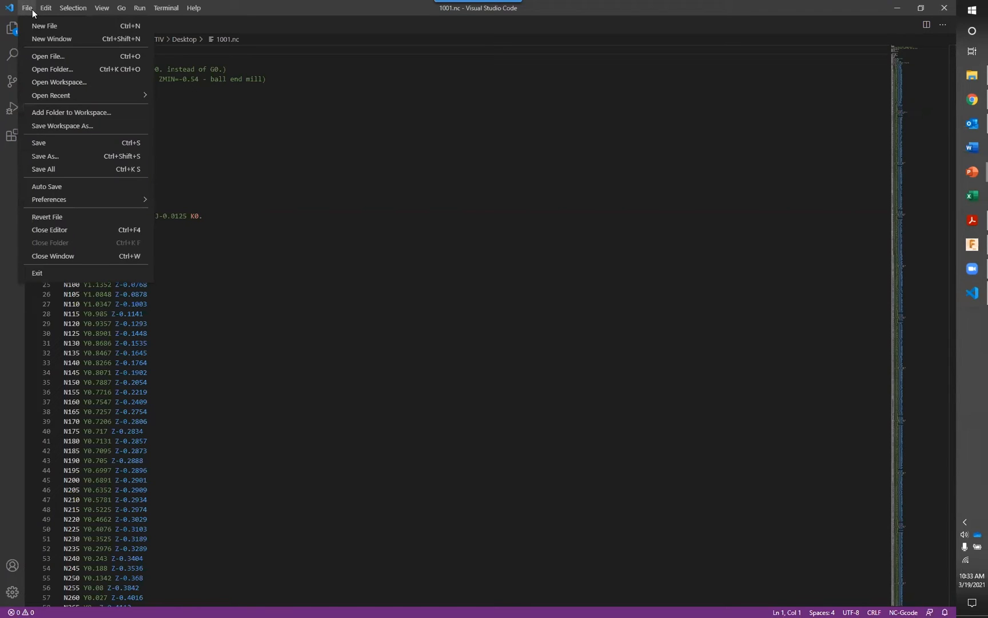
pyautogui.click(48, 56)
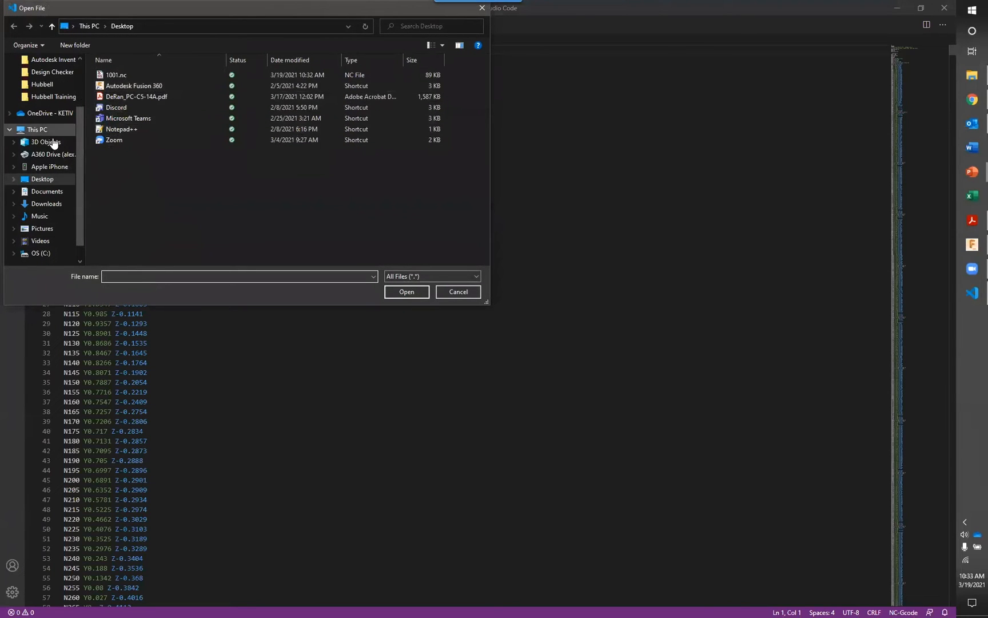
pyautogui.click(64, 204)
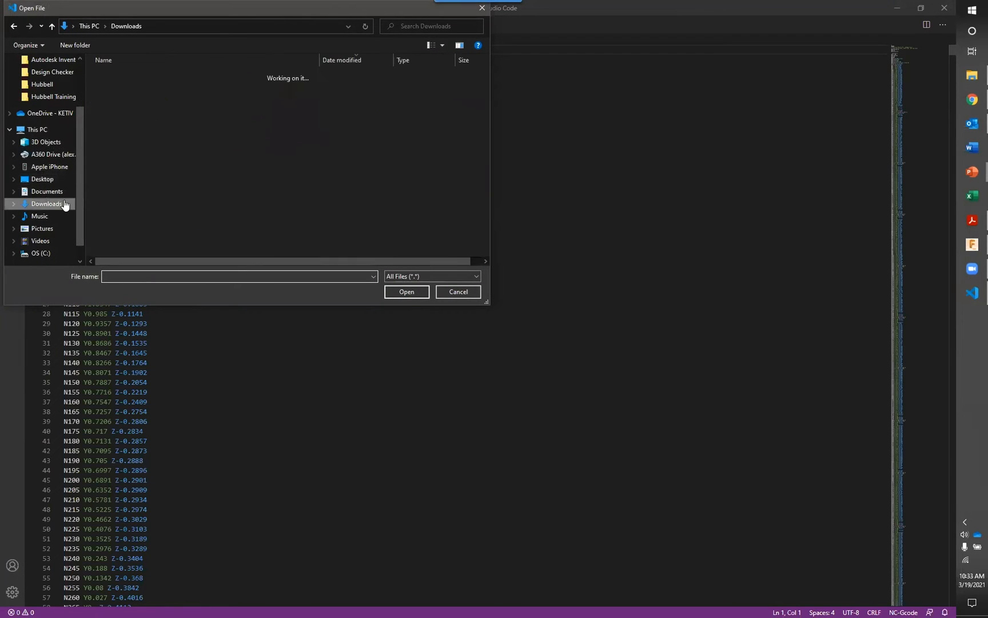
pyautogui.click(139, 91)
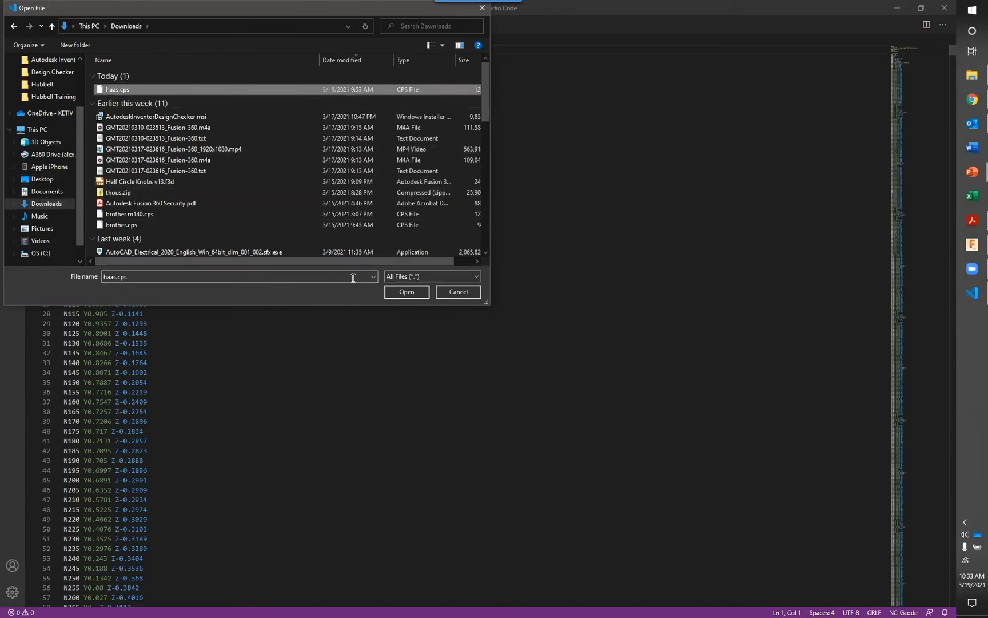
pyautogui.click(406, 292)
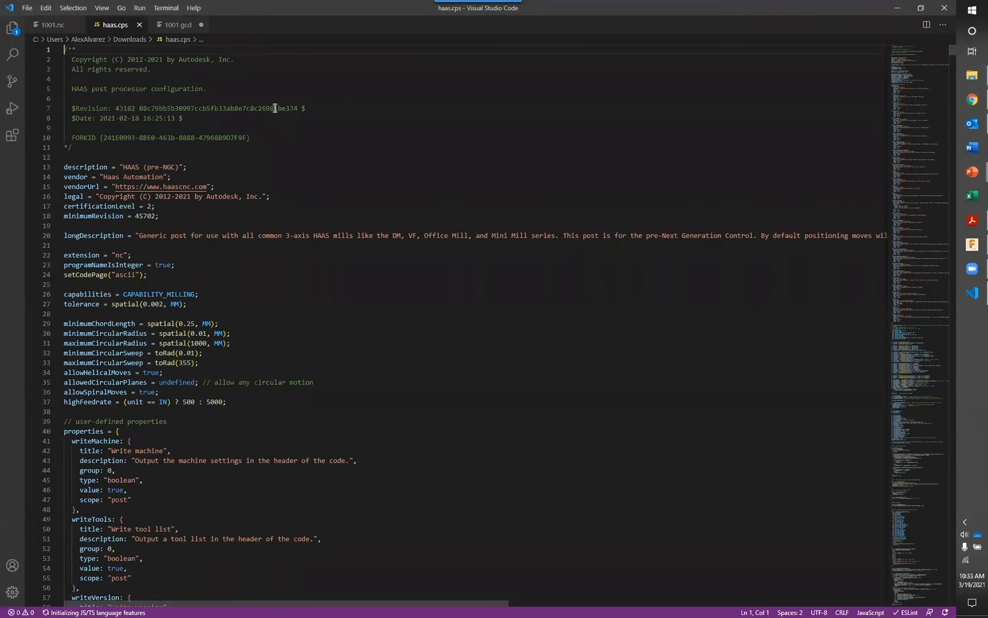
pyautogui.scroll(-4, 274, 111)
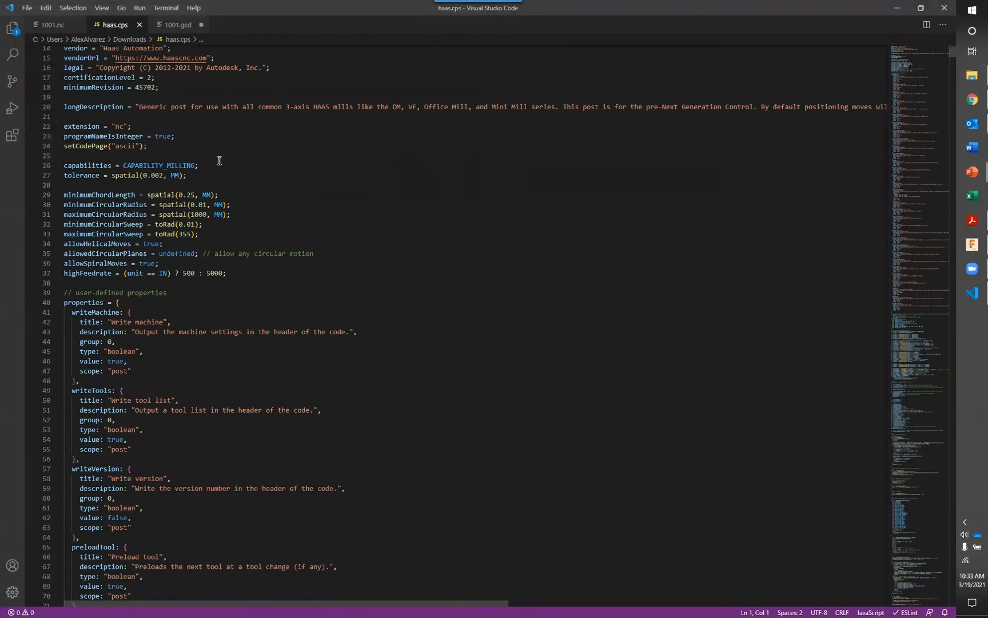
pyautogui.scroll(-4, 212, 163)
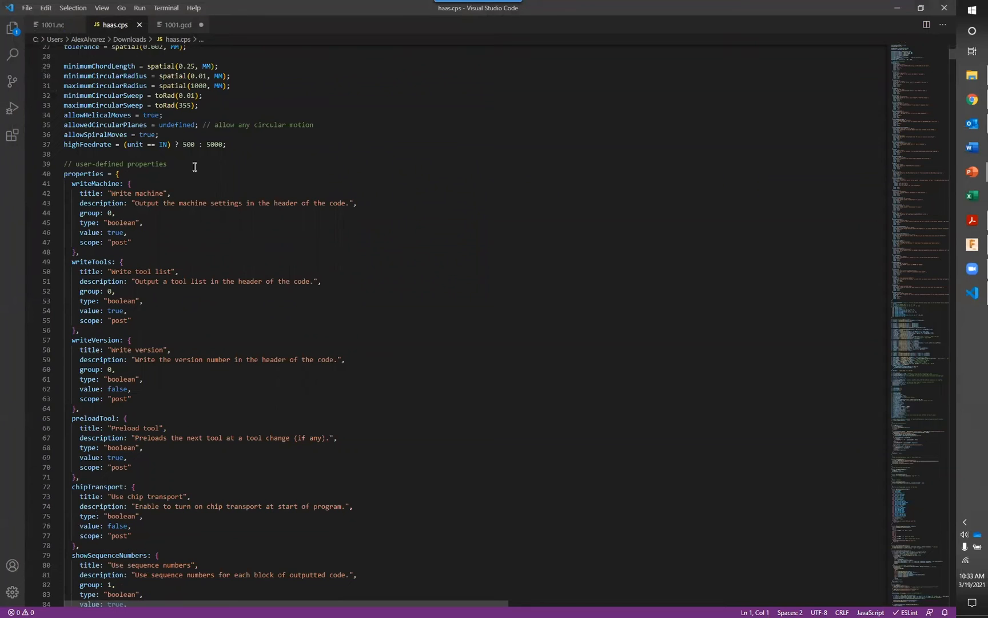
pyautogui.scroll(-15, 195, 166)
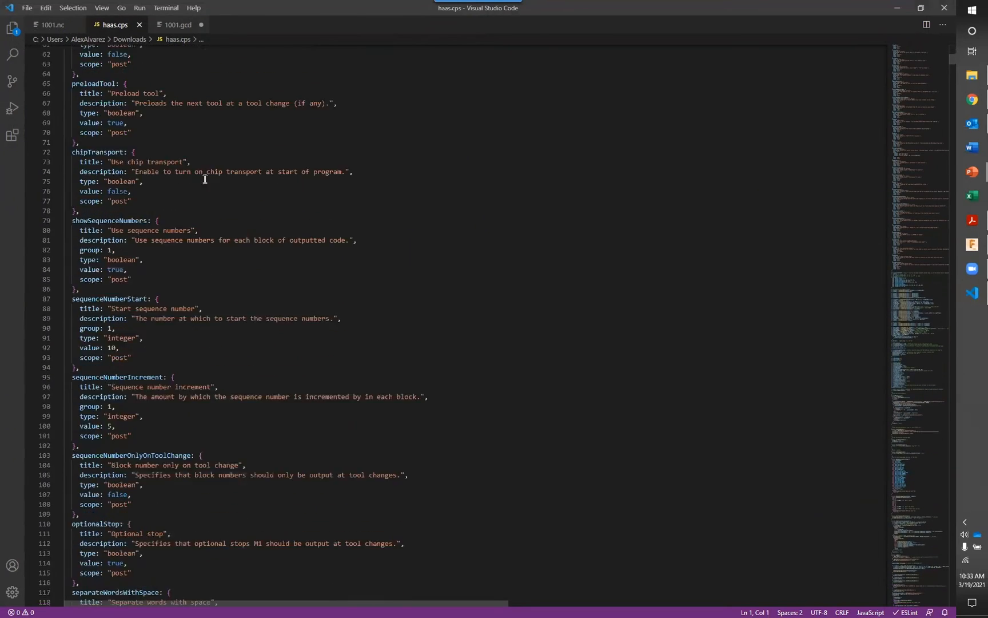
pyautogui.scroll(-8, 205, 182)
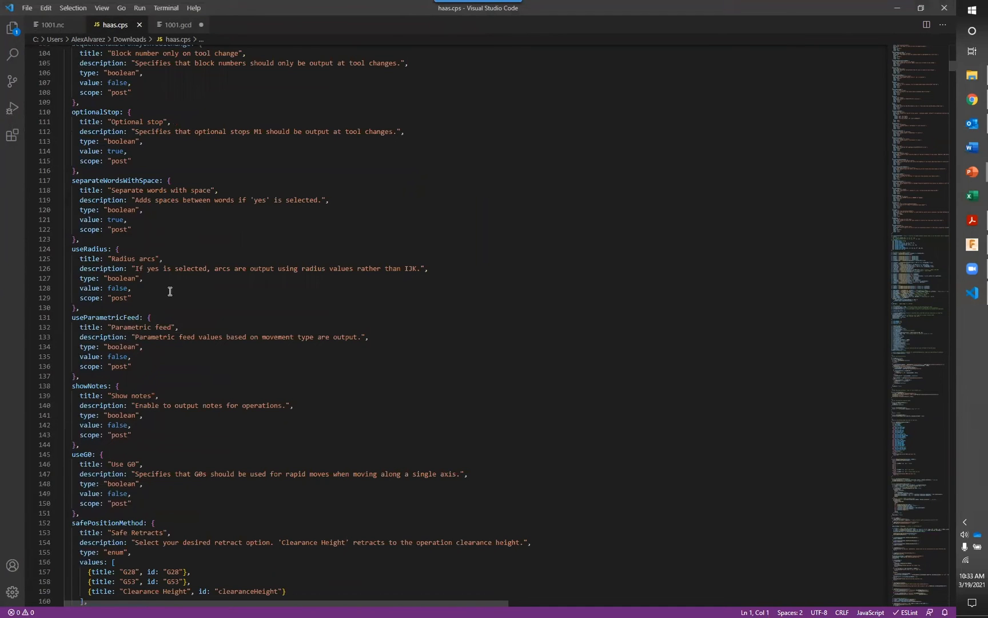
# Look over the installed Autodesk Fusion 360 post processor extension and the debug, source control, search and file explorer views
pyautogui.click(13, 136)
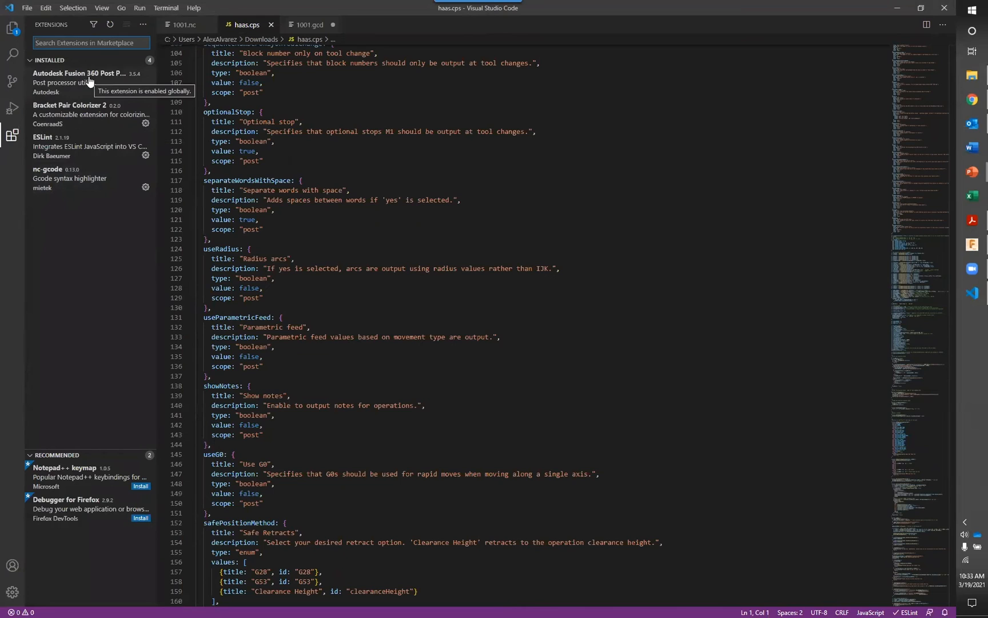
pyautogui.click(32, 62)
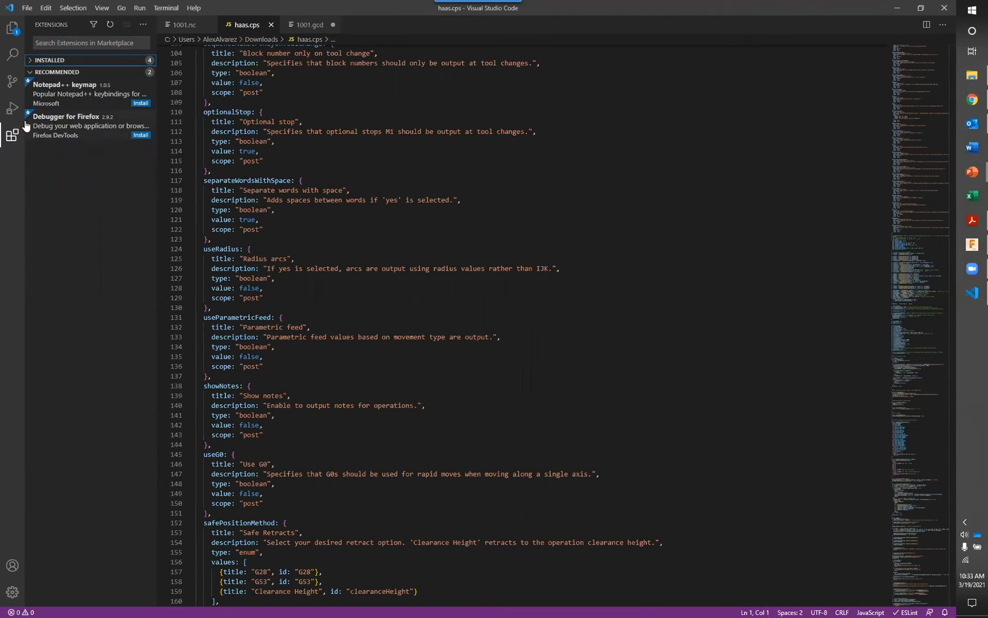
pyautogui.click(12, 108)
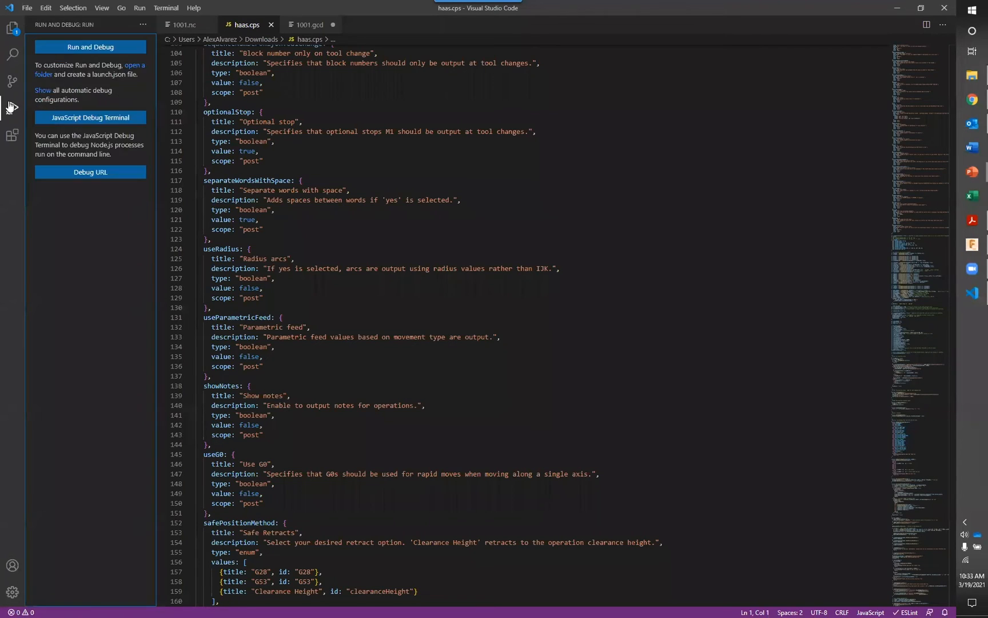
pyautogui.click(11, 84)
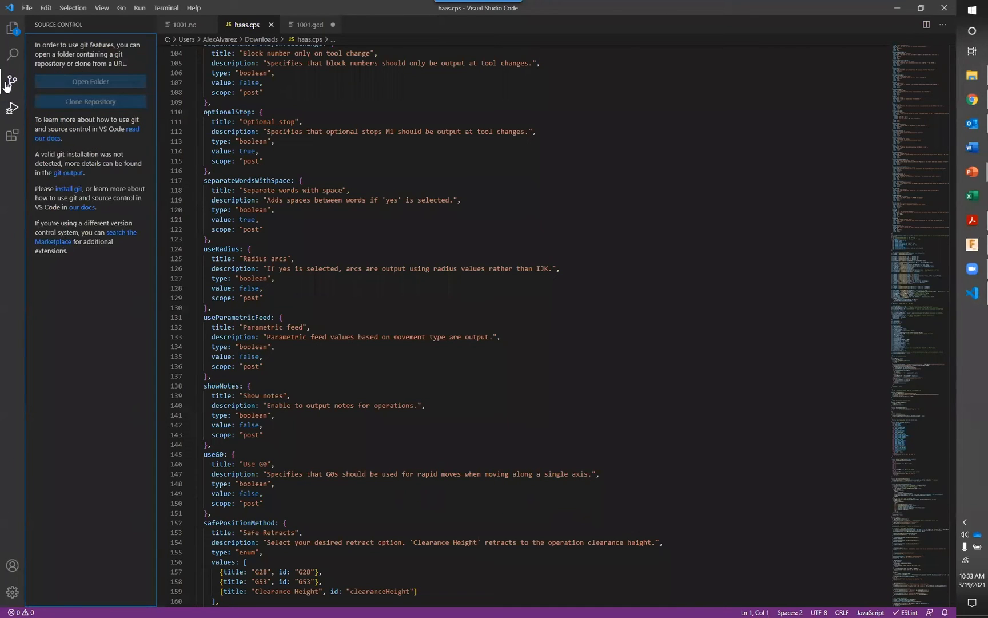
pyautogui.click(10, 56)
pyautogui.click(9, 33)
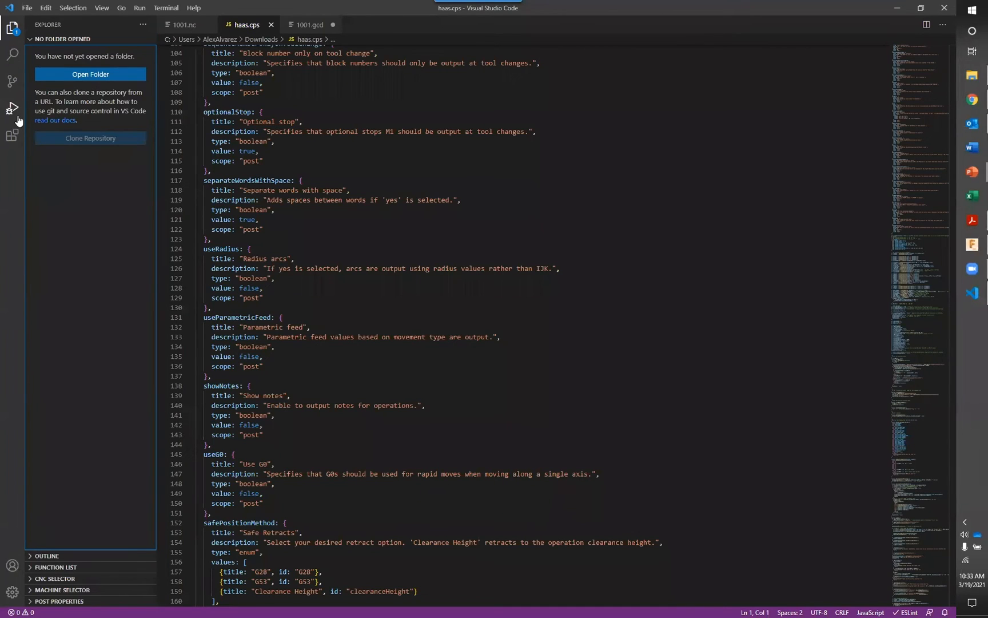
# Run the HAAS post on the CNC selector's milling drilling sample chip breaking.cnc and review the output beside the post source
pyautogui.click(36, 39)
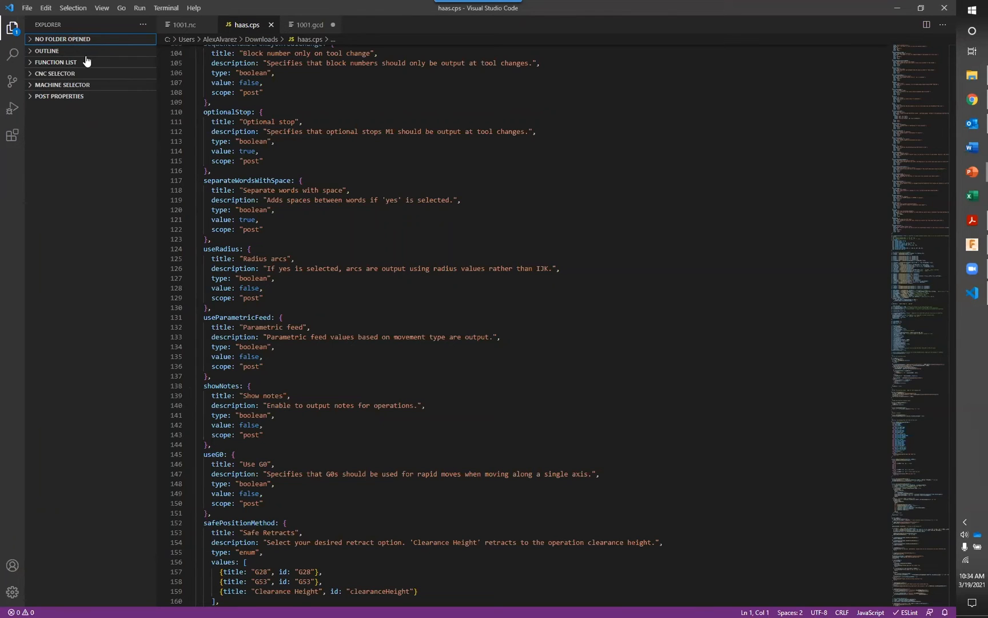
pyautogui.click(32, 74)
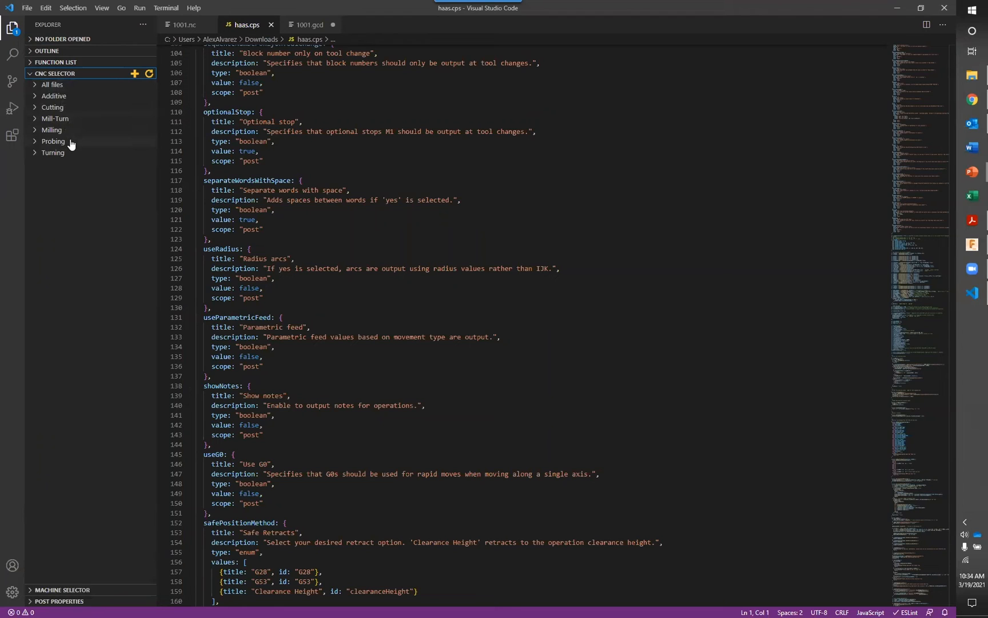
pyautogui.click(38, 132)
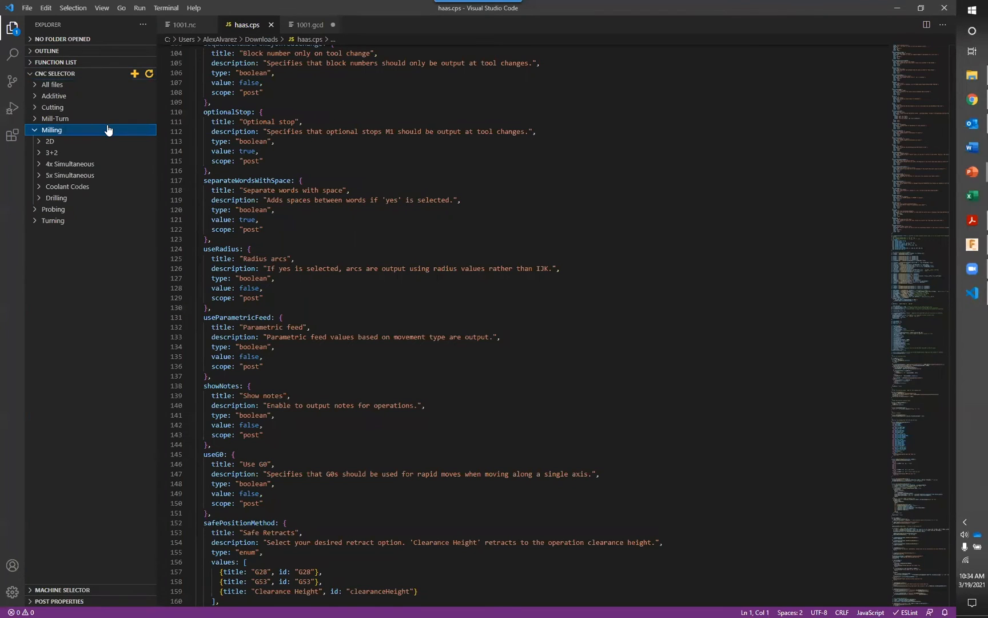
pyautogui.click(39, 199)
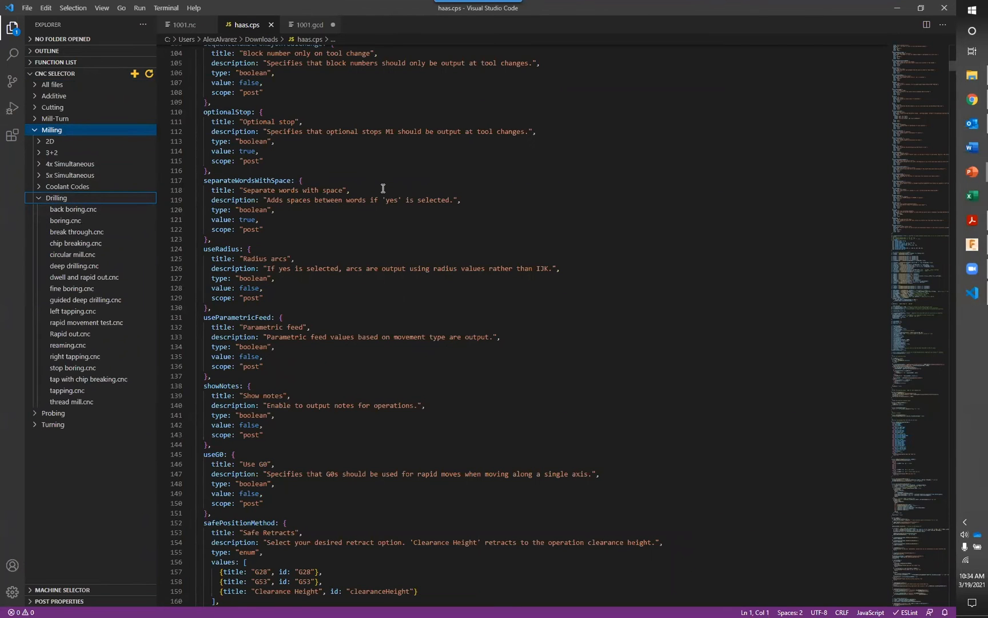
pyautogui.scroll(5, 383, 188)
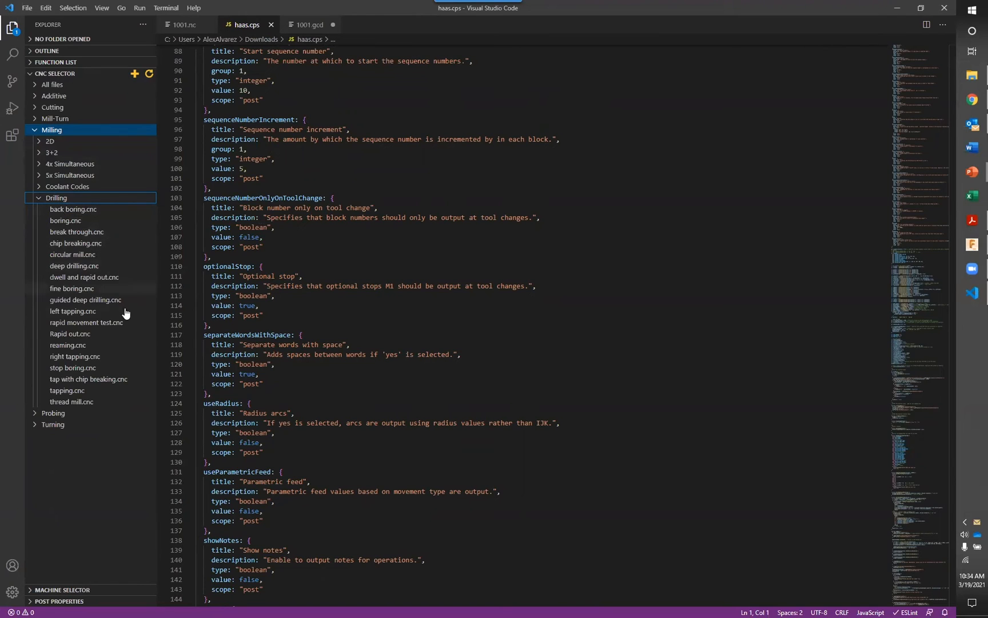
pyautogui.click(81, 250)
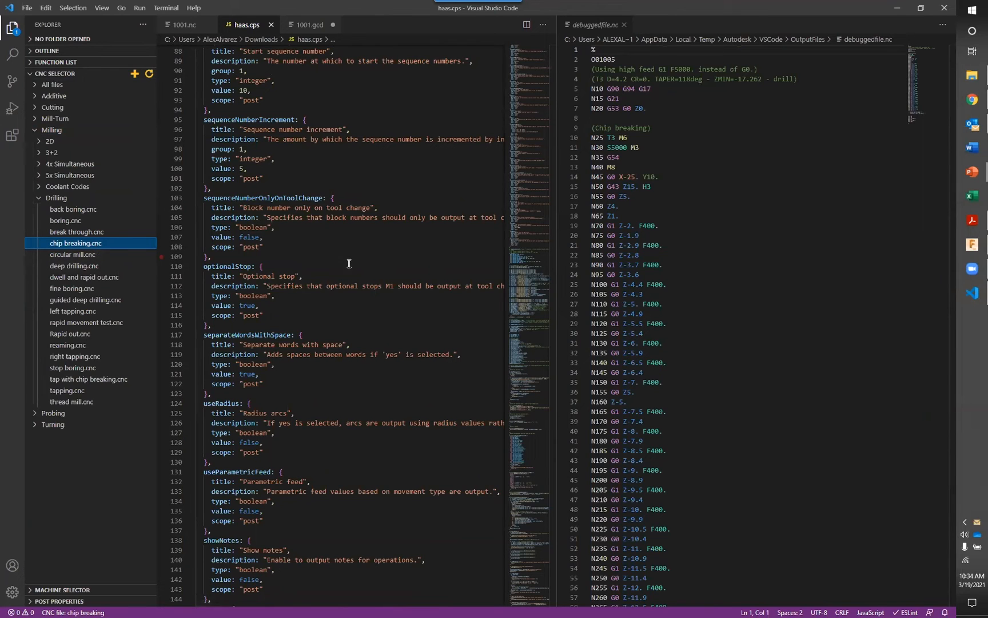
pyautogui.scroll(-4, 652, 136)
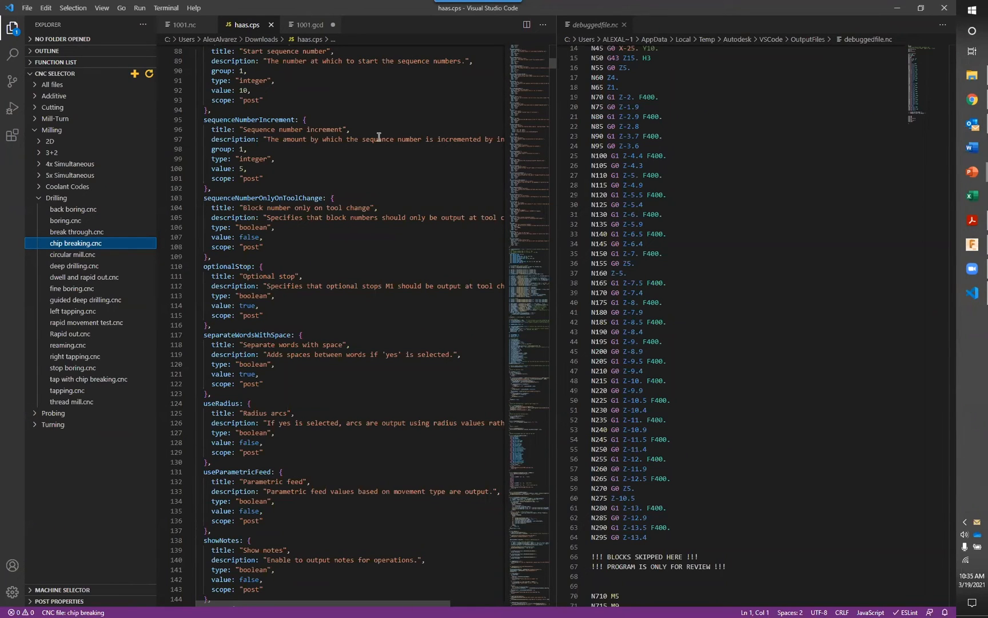
pyautogui.scroll(10, 375, 179)
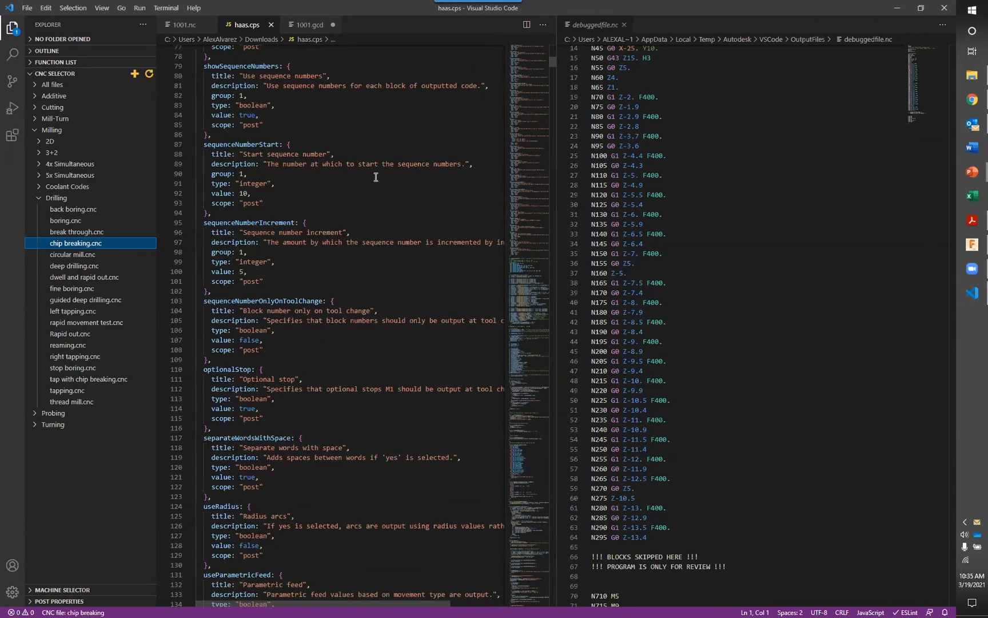
# Look back over the user-defined properties of haas.cps up to its header settings
pyautogui.scroll(2, 377, 172)
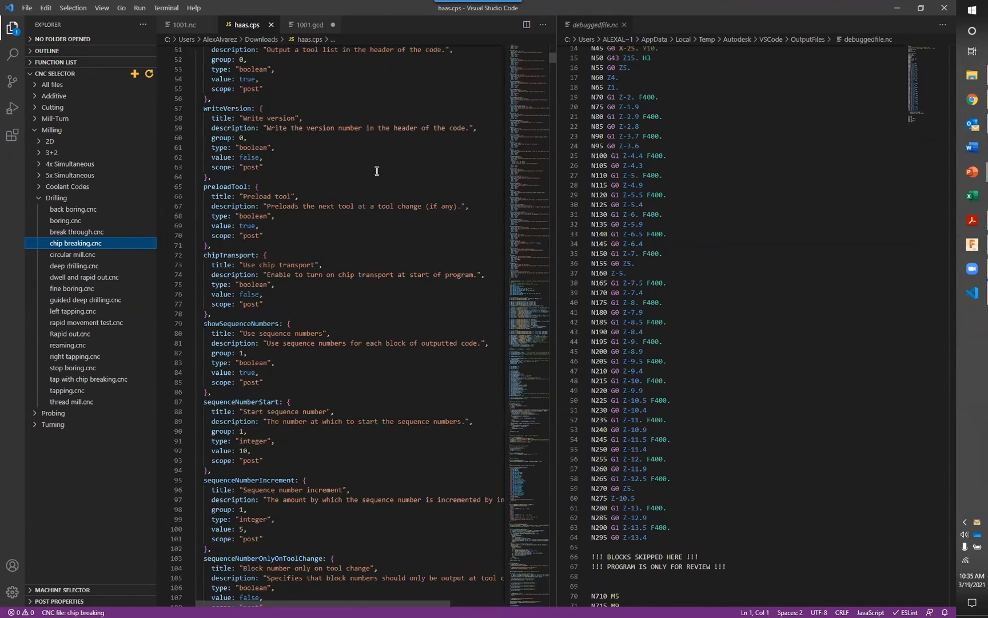
pyautogui.scroll(9, 377, 168)
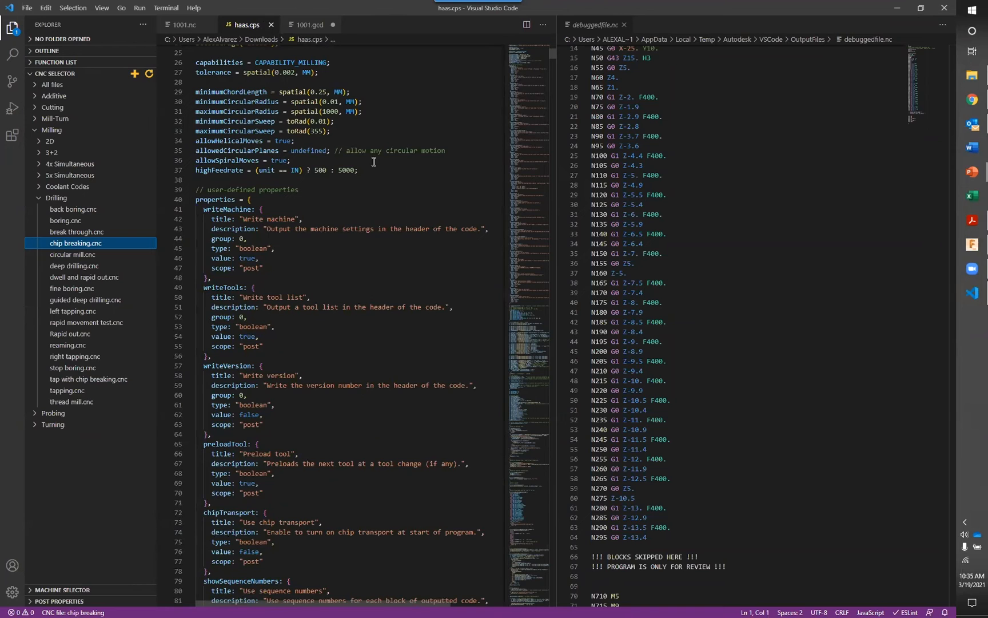
pyautogui.scroll(6, 374, 161)
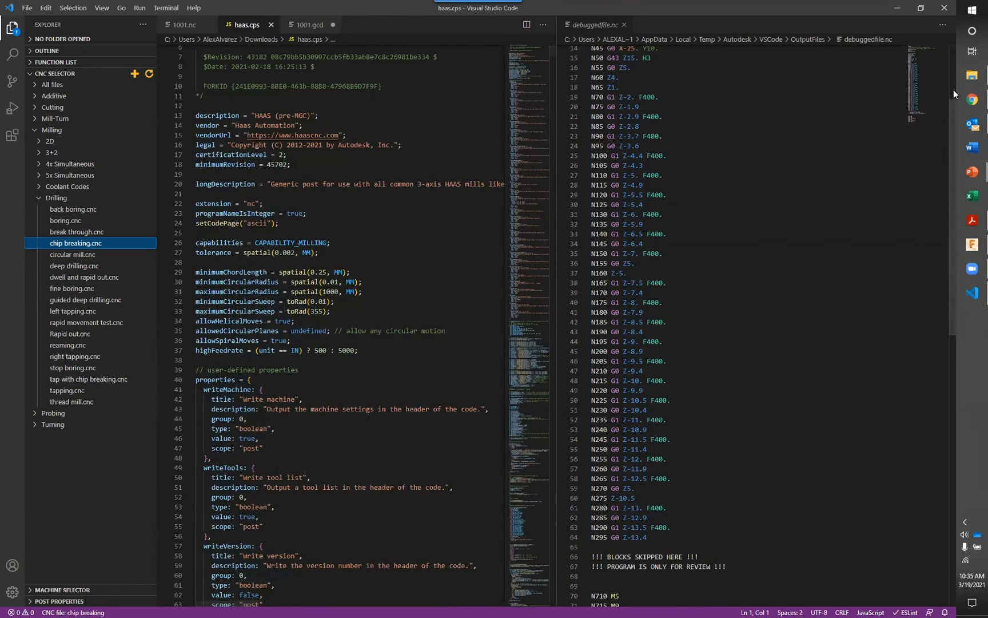
# Switch to Fusion 360, start Post Process for the selected Parallel3 toolpath and use the installed post library
pyautogui.click(974, 250)
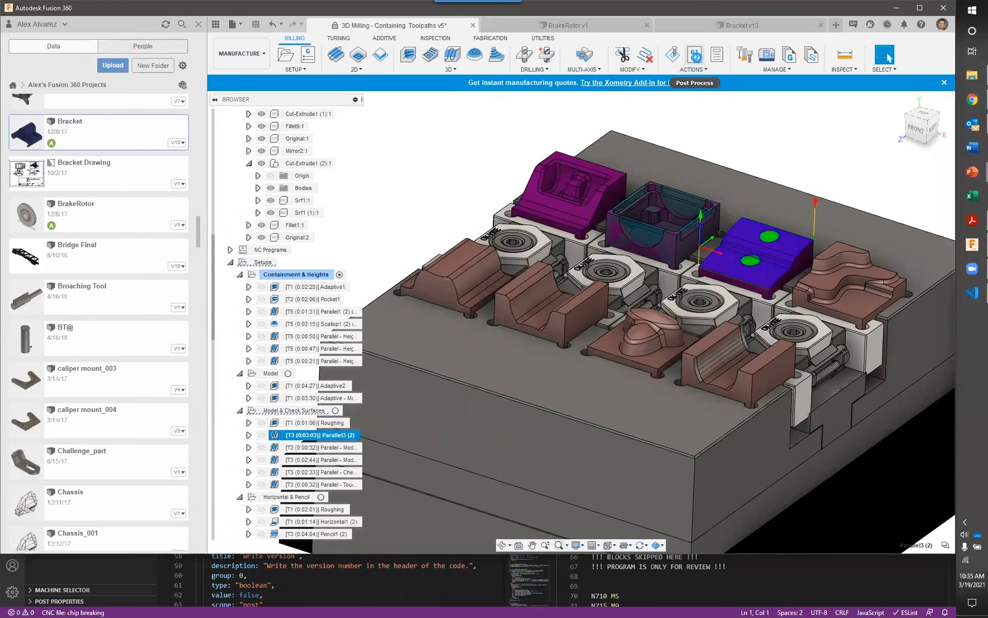
pyautogui.click(695, 56)
pyautogui.click(747, 190)
pyautogui.click(757, 213)
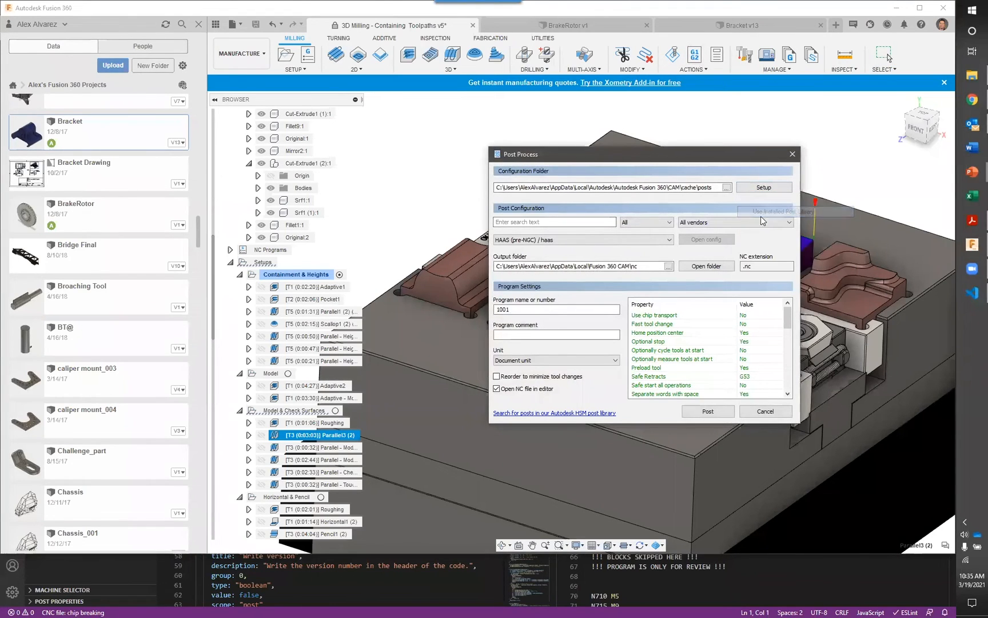
# Try to open the HAAS (pre-NGC) / haas post configuration for editing, and choose the installed post library again
pyautogui.click(719, 243)
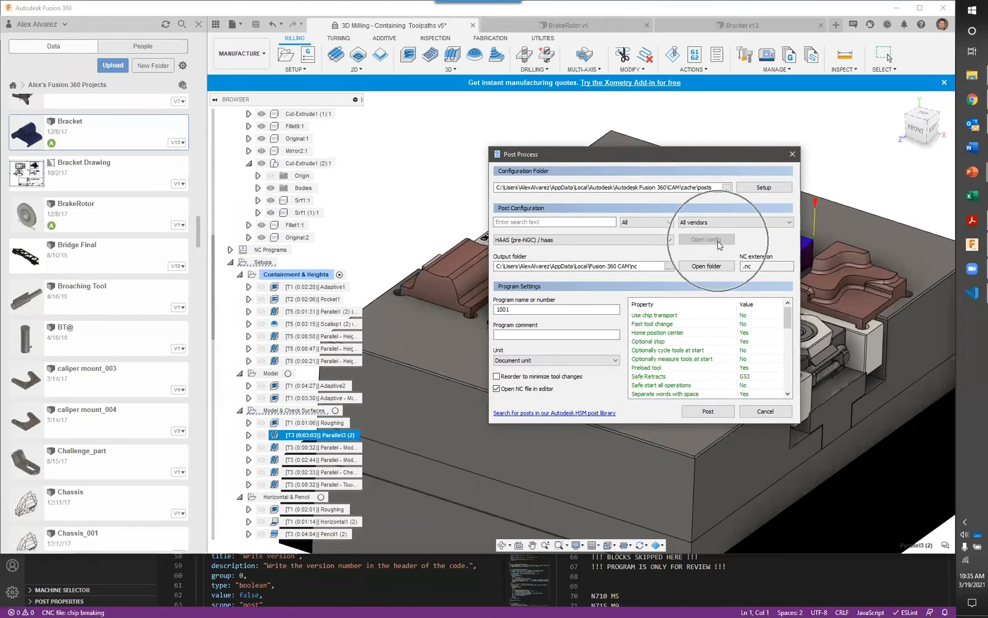
pyautogui.click(719, 242)
pyautogui.press('ctrl')
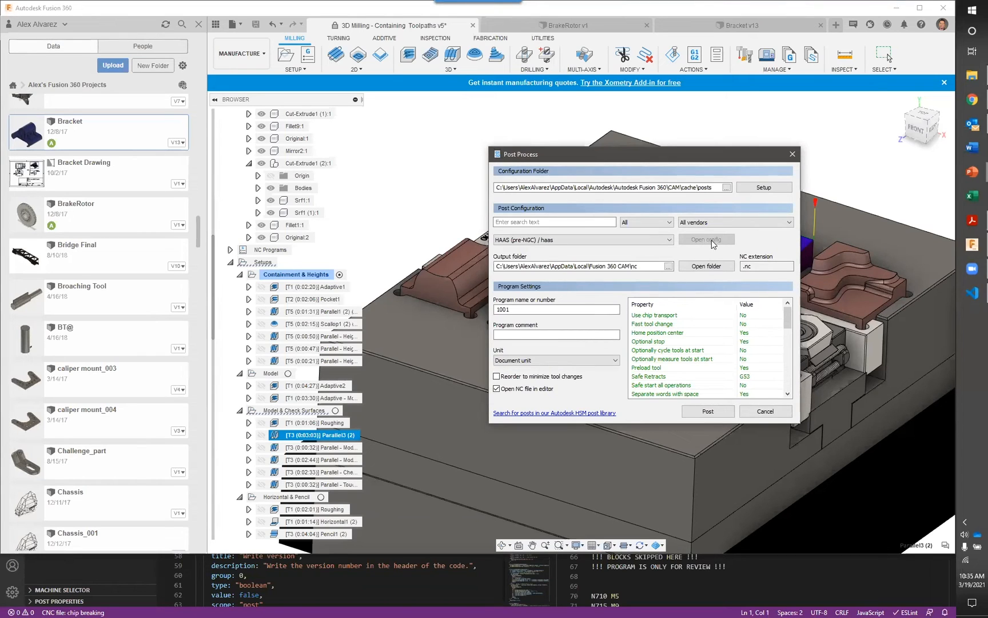
pyautogui.click(762, 189)
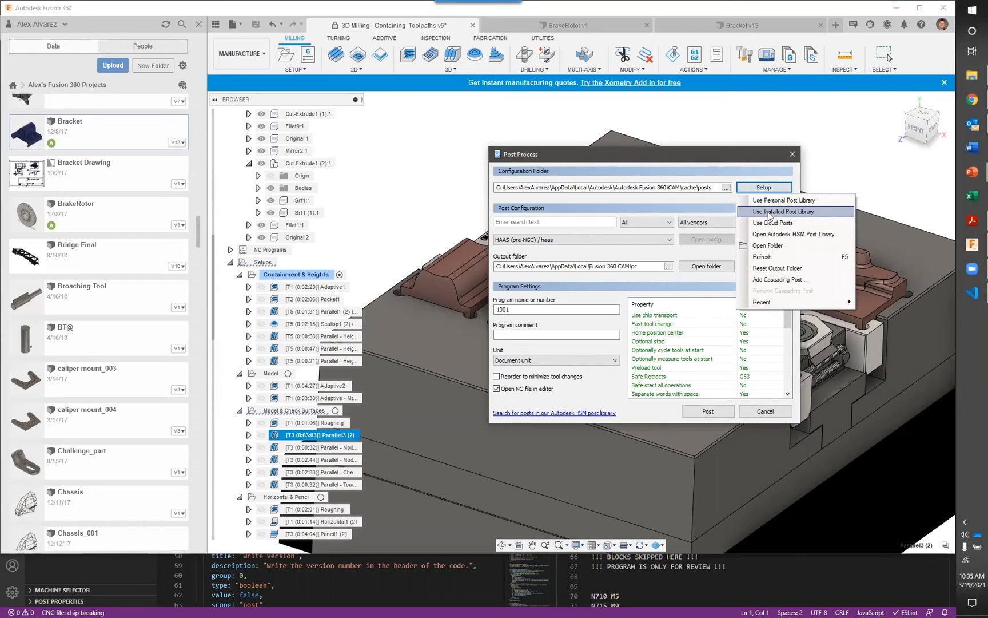
pyautogui.click(767, 213)
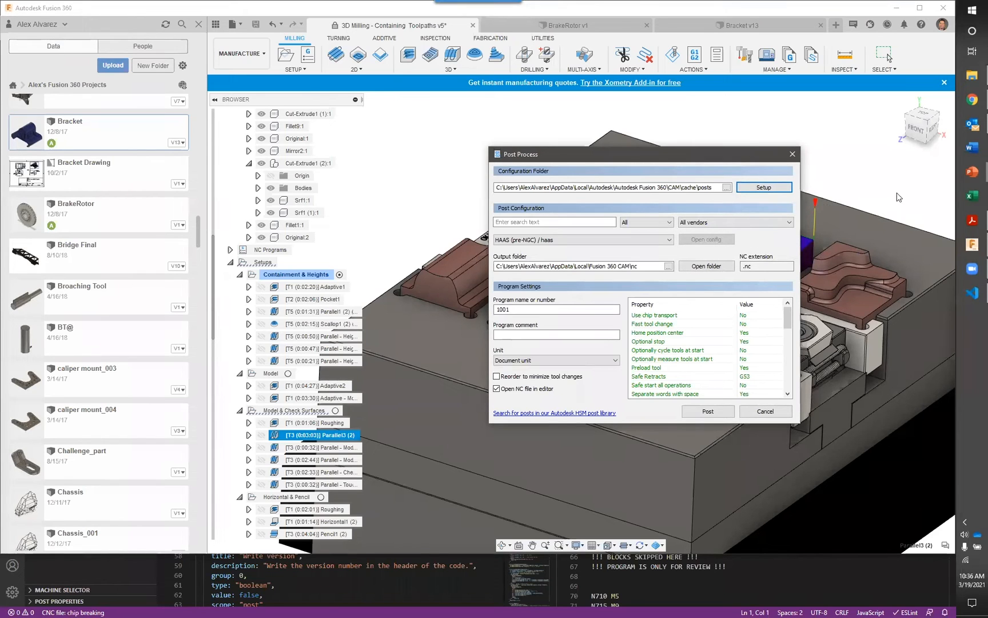
# Switch to the PowerPoint slide show at the Extensive Library of Free Post Processors slide
pyautogui.hotkey('alt', 'Tab')
pyautogui.hotkey('alt', 'Tab')
pyautogui.hotkey('alt', 'Tab')
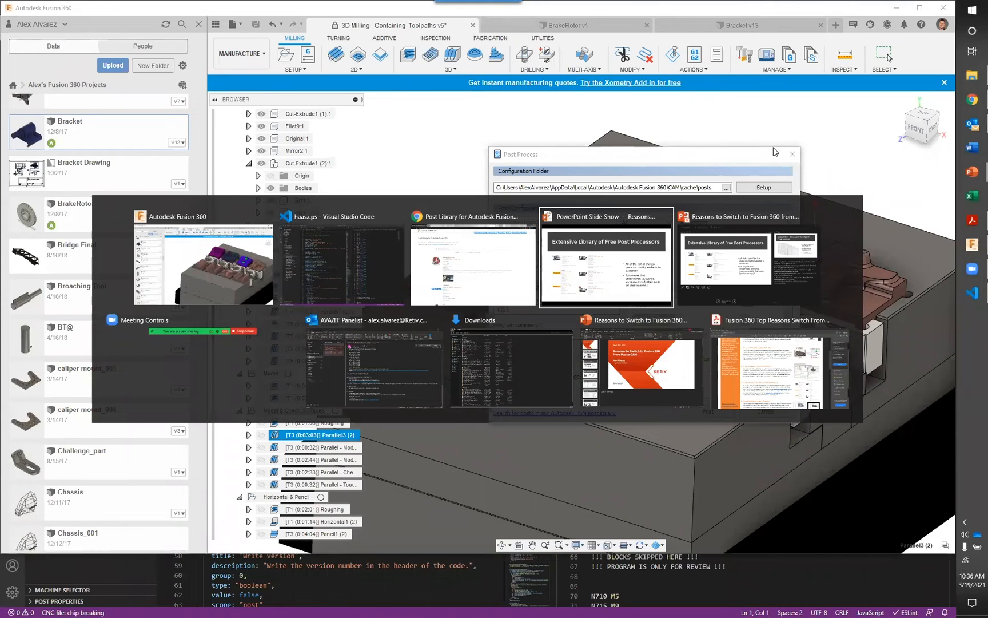
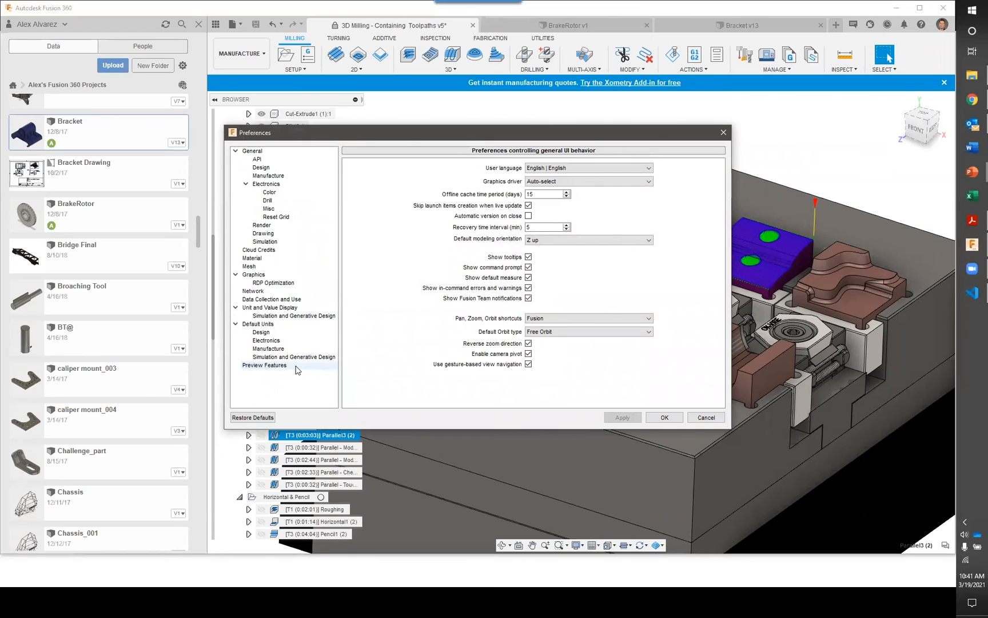
# Show the Preview Features preferences in an enlarged dialog and look through the General and Generative Design sections to the start of Manufacture
pyautogui.click(269, 365)
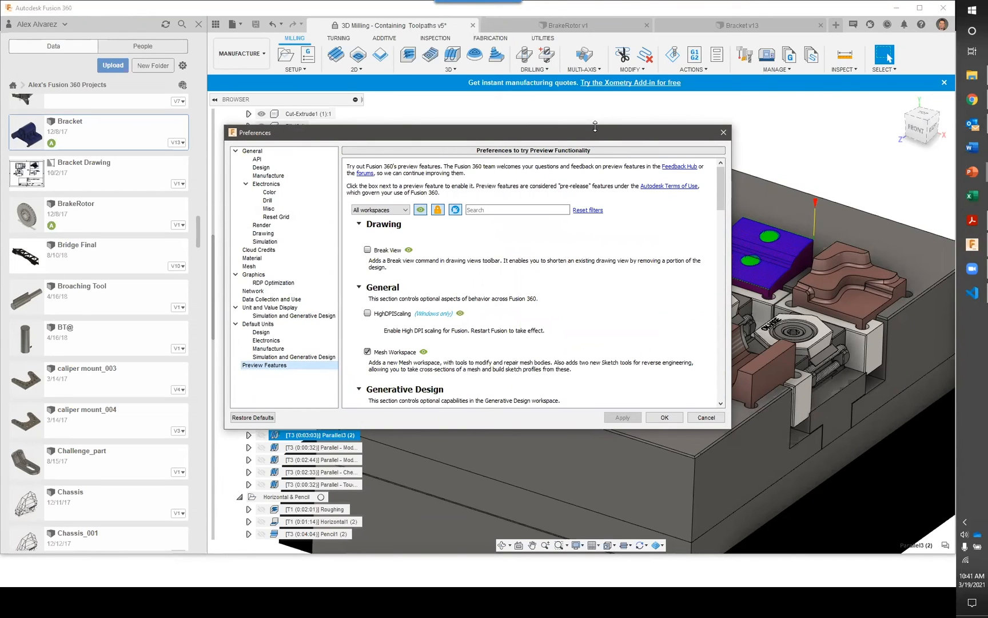
pyautogui.moveTo(595, 126); pyautogui.dragTo(597, 41)
pyautogui.scroll(-2, 521, 222)
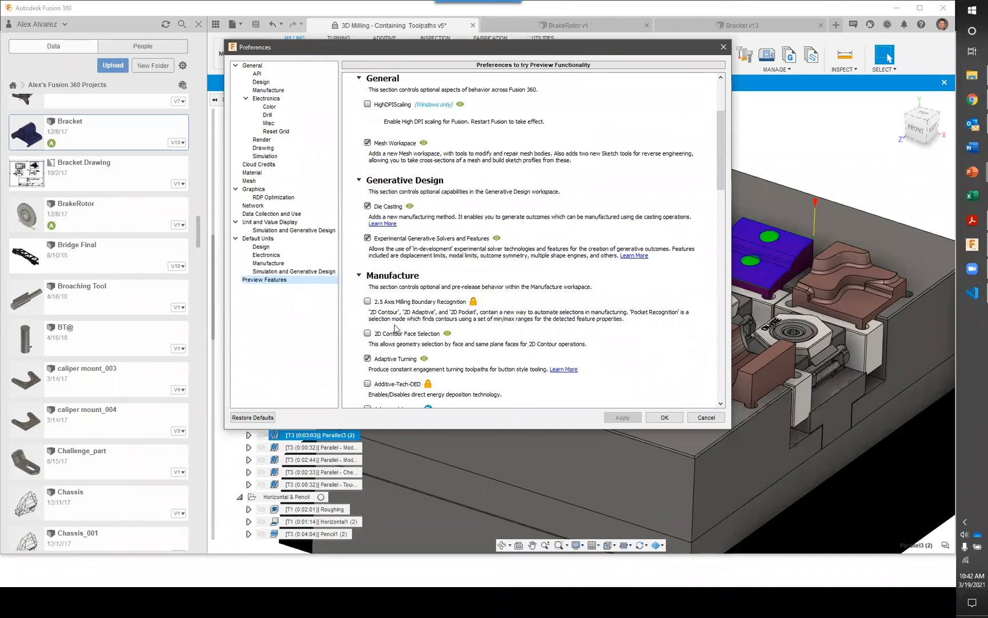
pyautogui.scroll(-1, 524, 314)
pyautogui.scroll(-1, 405, 278)
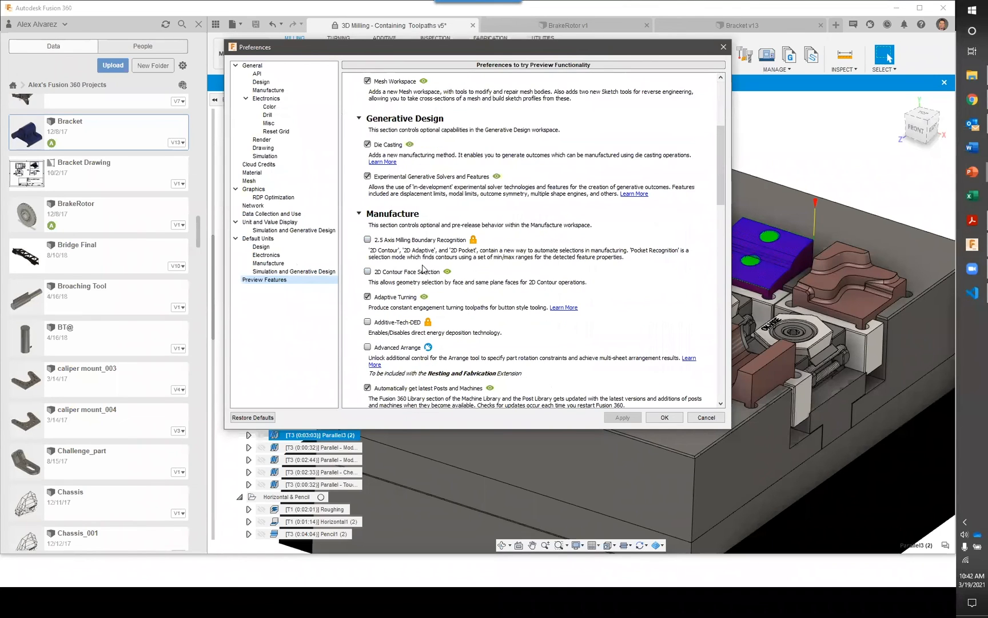
pyautogui.scroll(-1, 426, 268)
pyautogui.moveTo(427, 268)
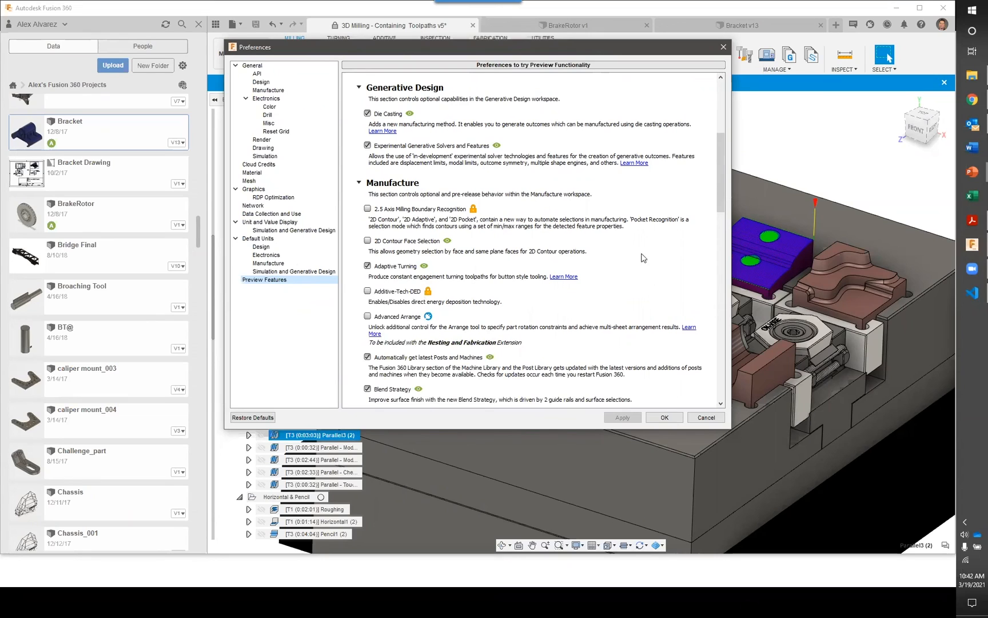
# Examine the Manufacture preview features from 2.5 Axis Milling Boundary Recognition to Operation ordering for nested patterns, and close the preferences without changes
pyautogui.scroll(-1, 555, 236)
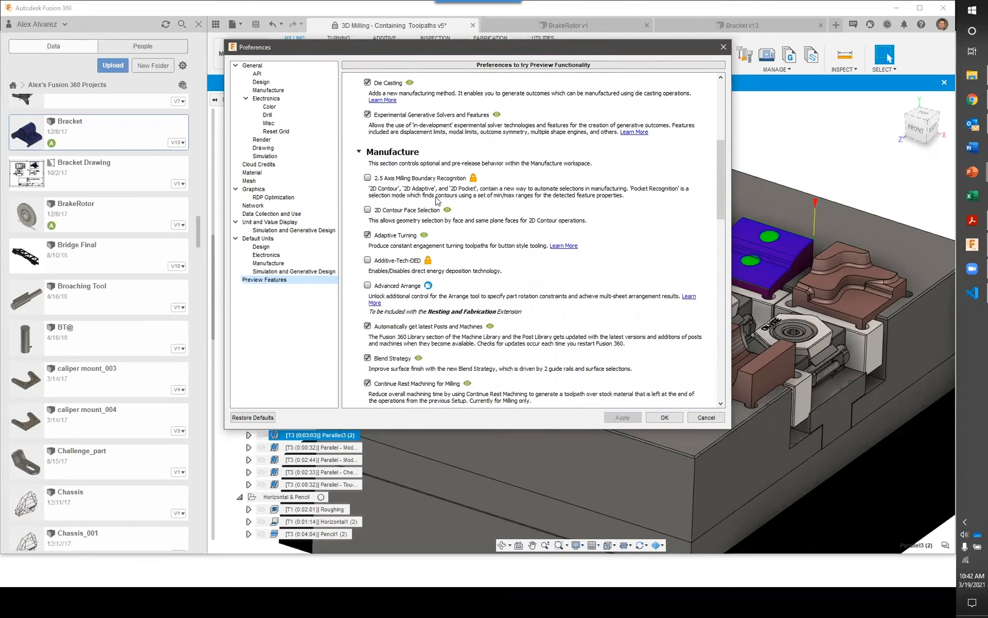
pyautogui.scroll(-1, 440, 203)
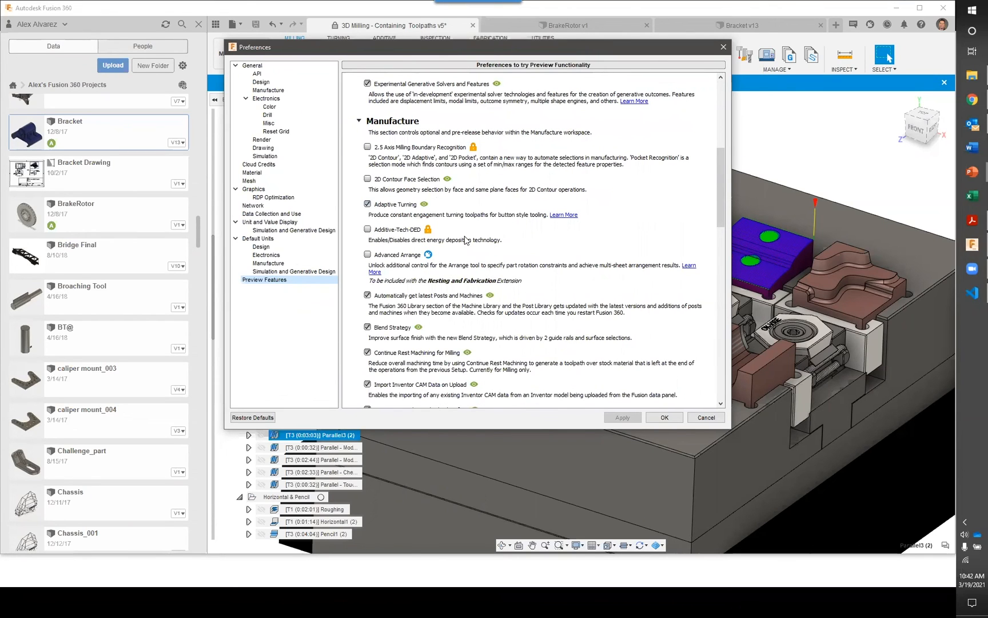
pyautogui.scroll(-1, 465, 240)
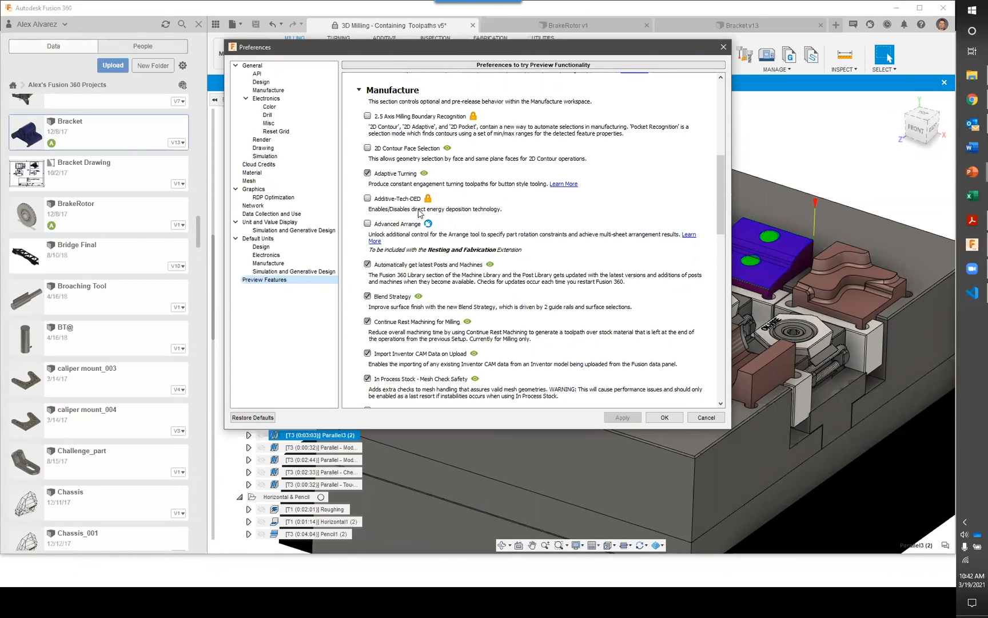
pyautogui.scroll(-1, 452, 232)
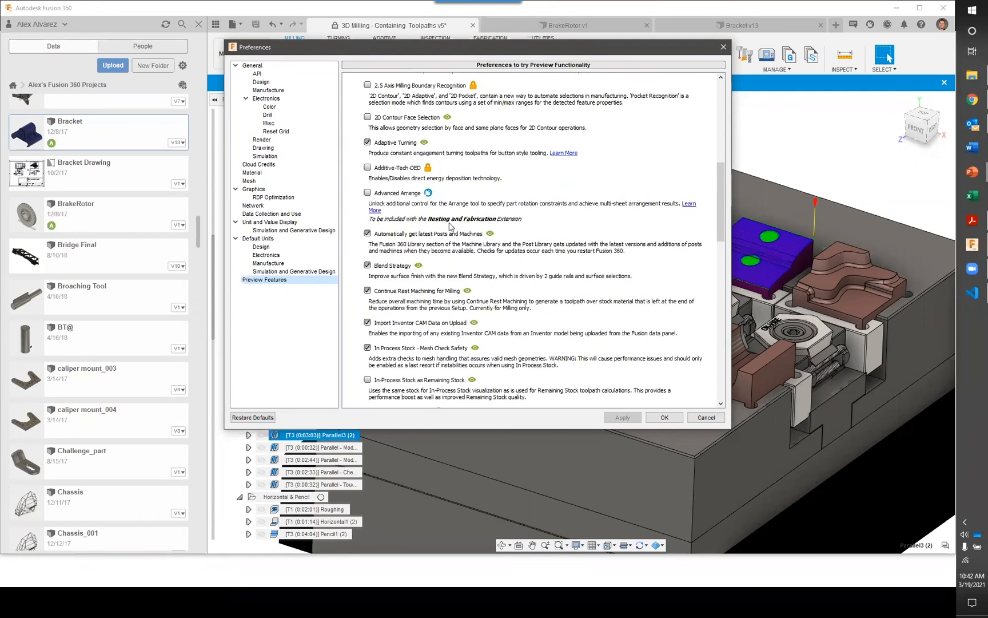
pyautogui.scroll(-3, 466, 178)
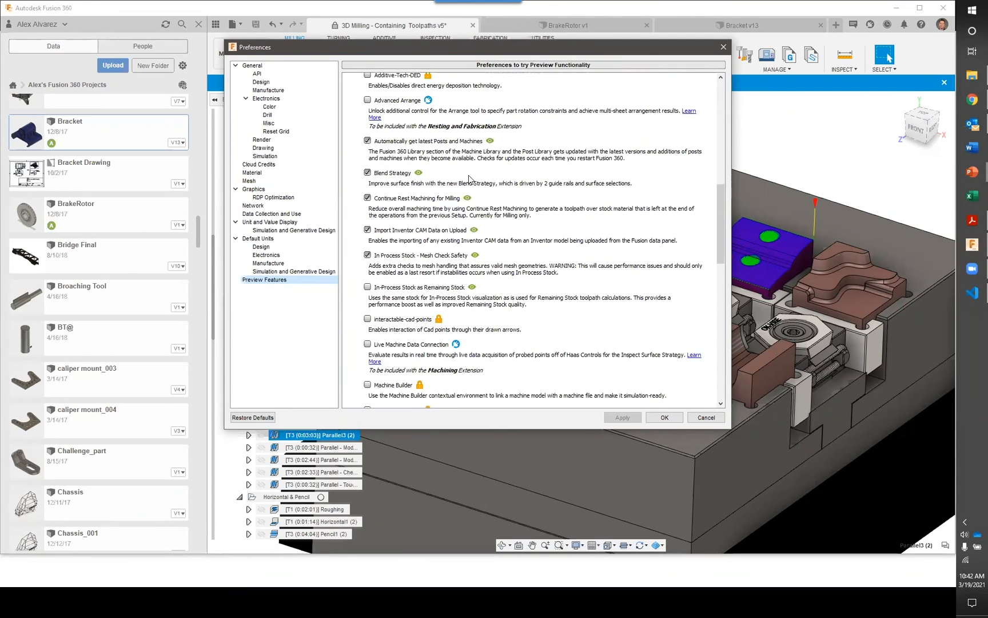
pyautogui.scroll(-1, 469, 178)
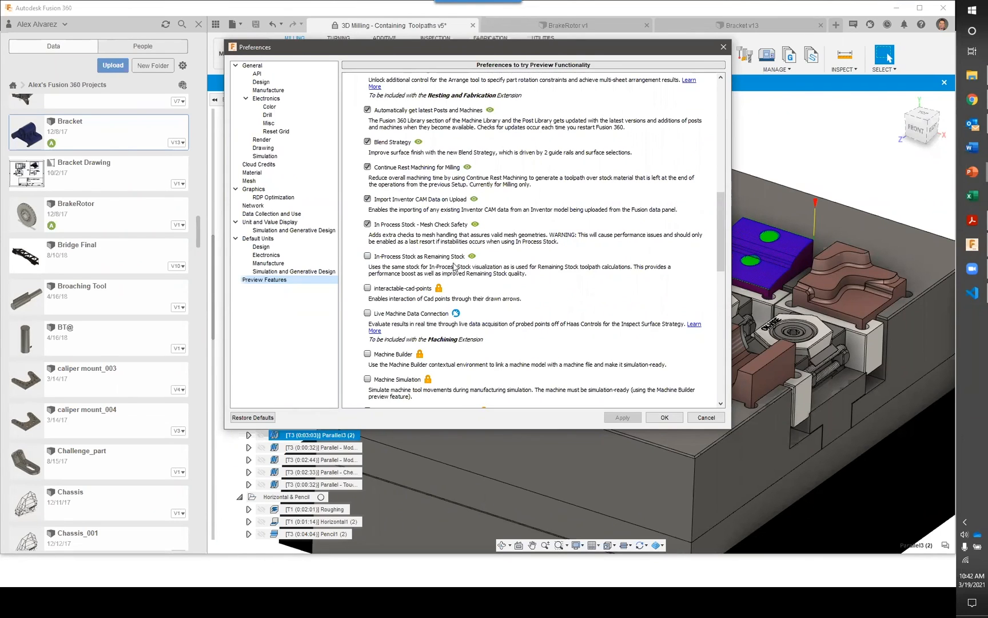
pyautogui.scroll(-1, 517, 309)
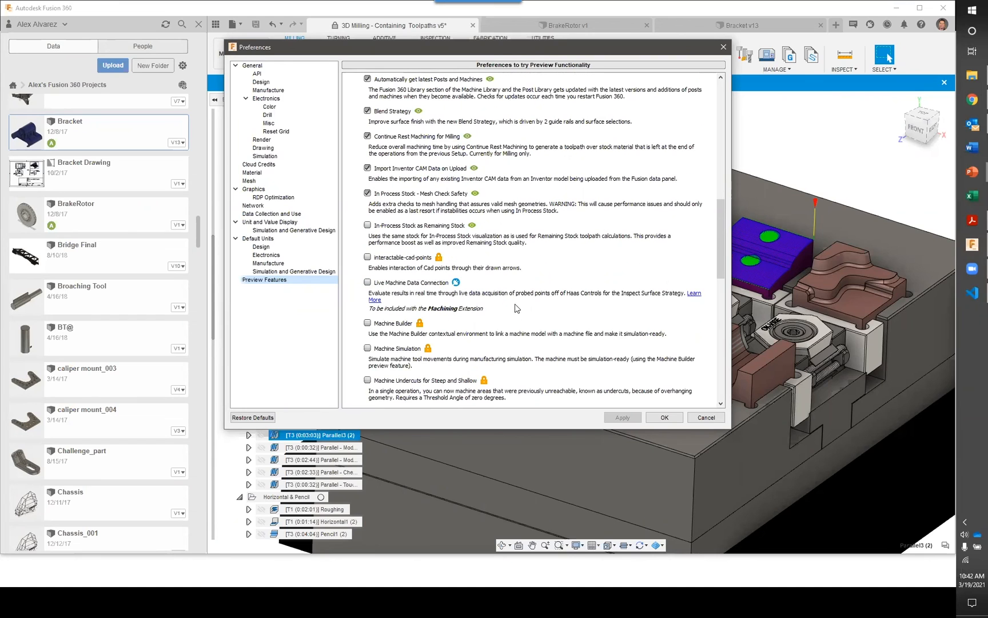
pyautogui.scroll(-1, 495, 293)
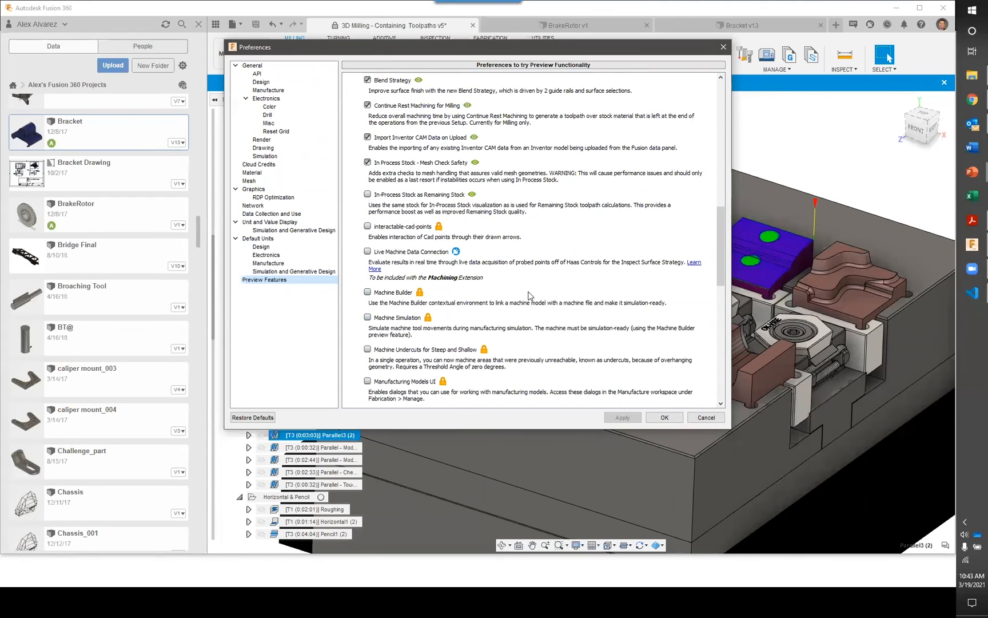
pyautogui.scroll(-1, 529, 295)
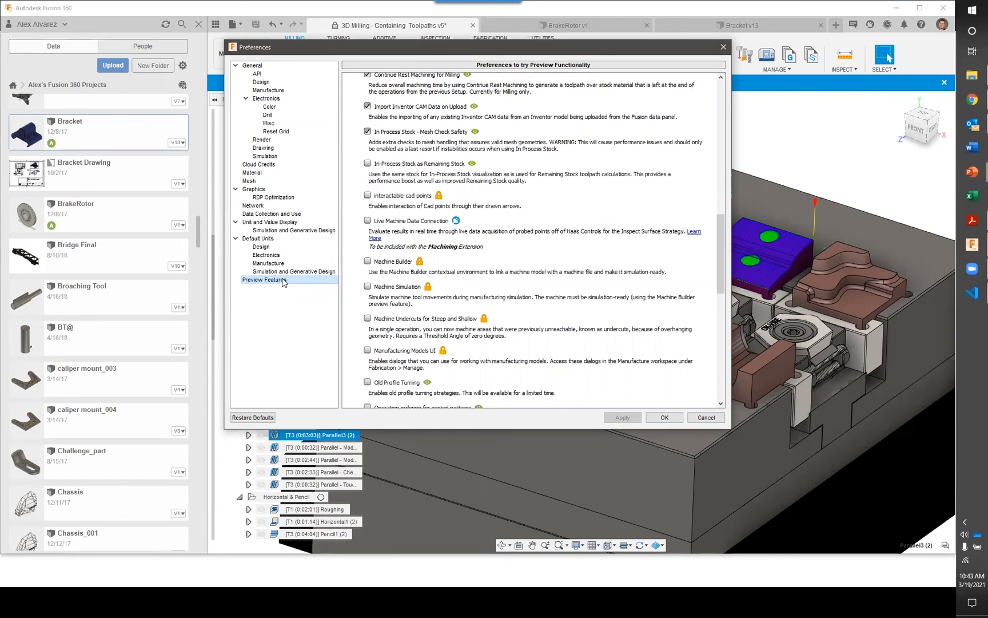
pyautogui.scroll(-1, 522, 207)
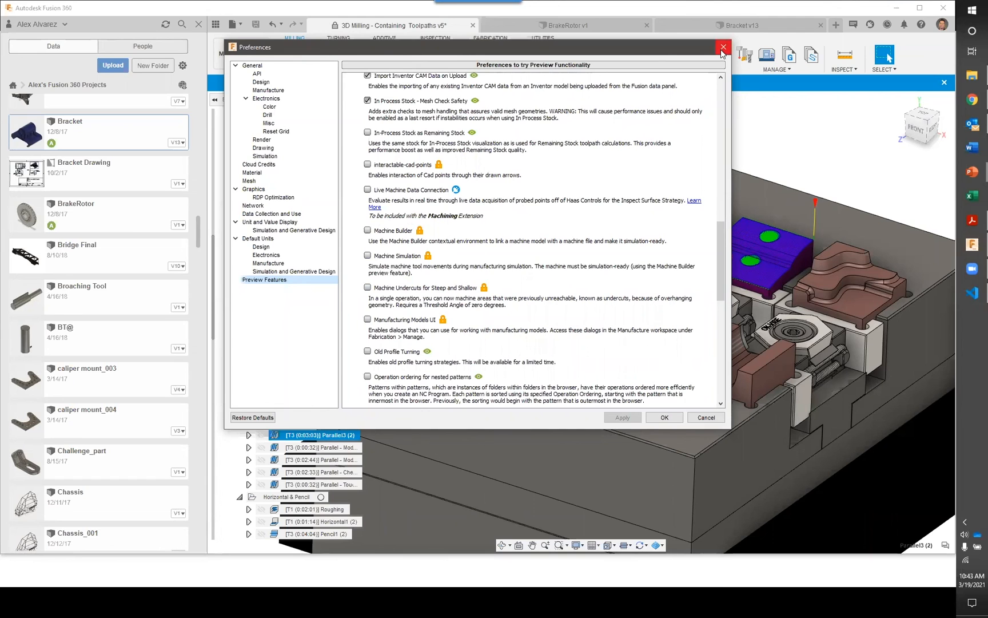
pyautogui.click(723, 47)
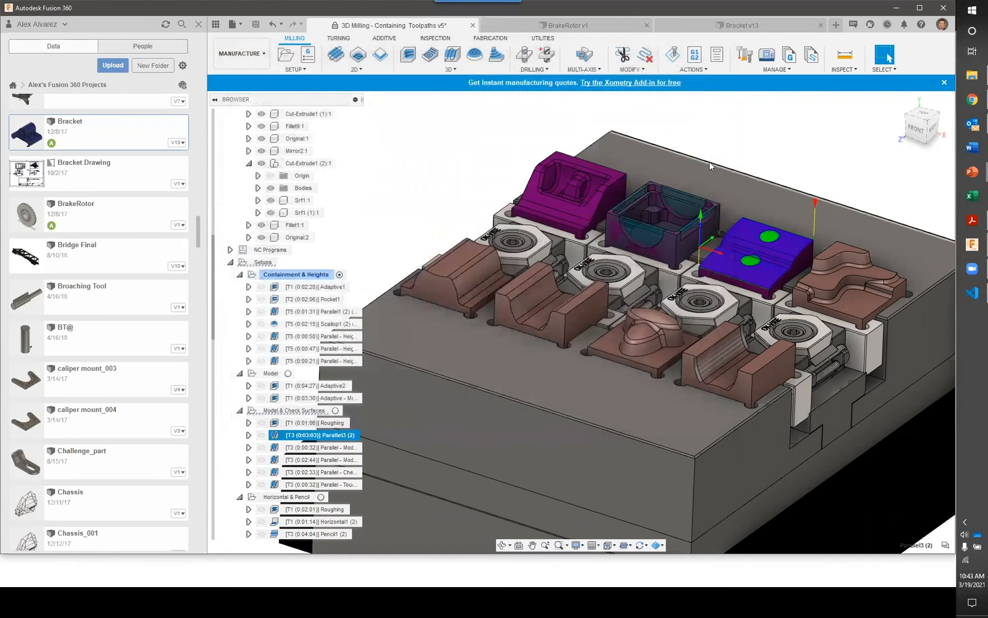
# Switch to the PowerPoint slide show at Seamless Product Updates and advance to the Quickly Transition Your Legacy Data slide
pyautogui.hotkey('alt', 'Tab')
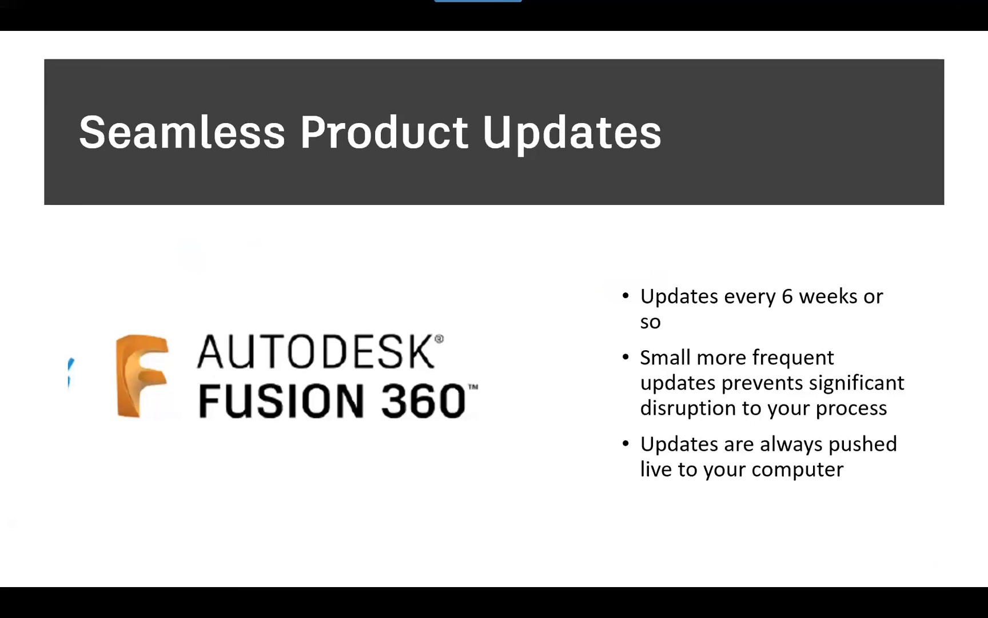
pyautogui.press('Right')
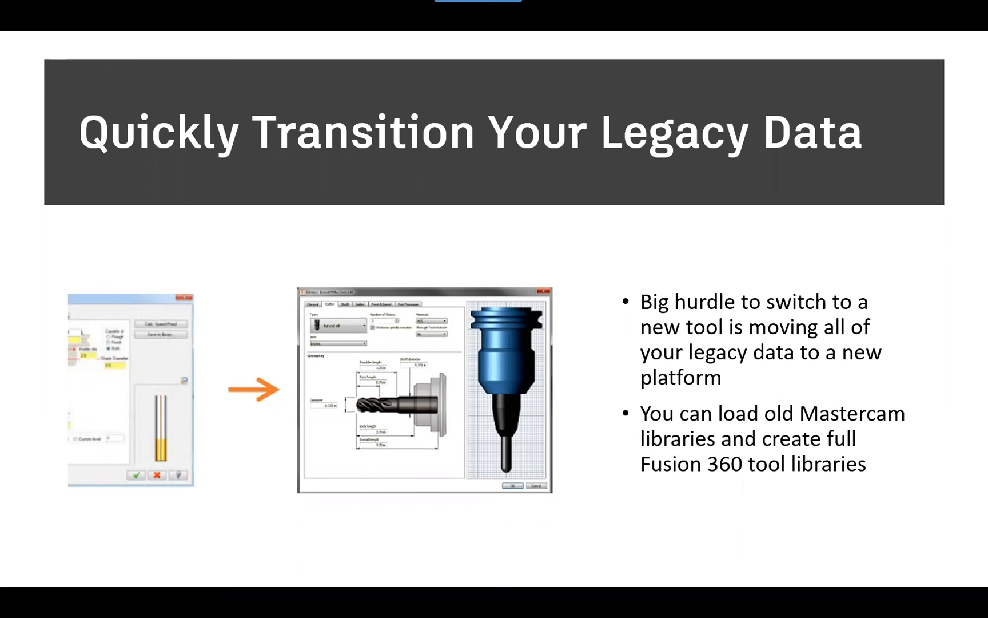
# Switch to Fusion 360, hide the data panel and change from the Manufacture to the Design workspace
pyautogui.hotkey('alt', 'Tab')
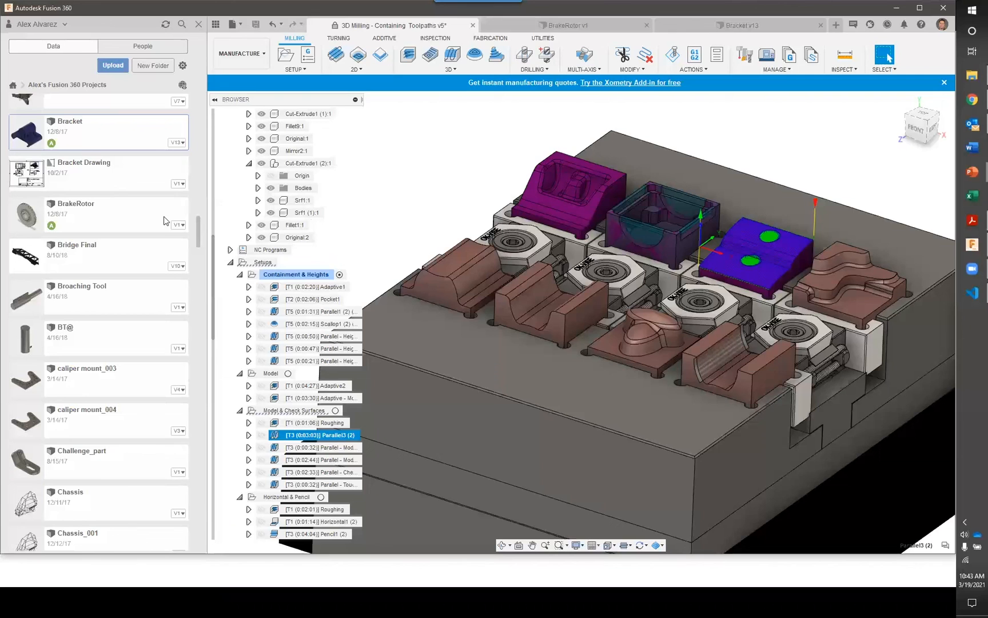
pyautogui.click(216, 25)
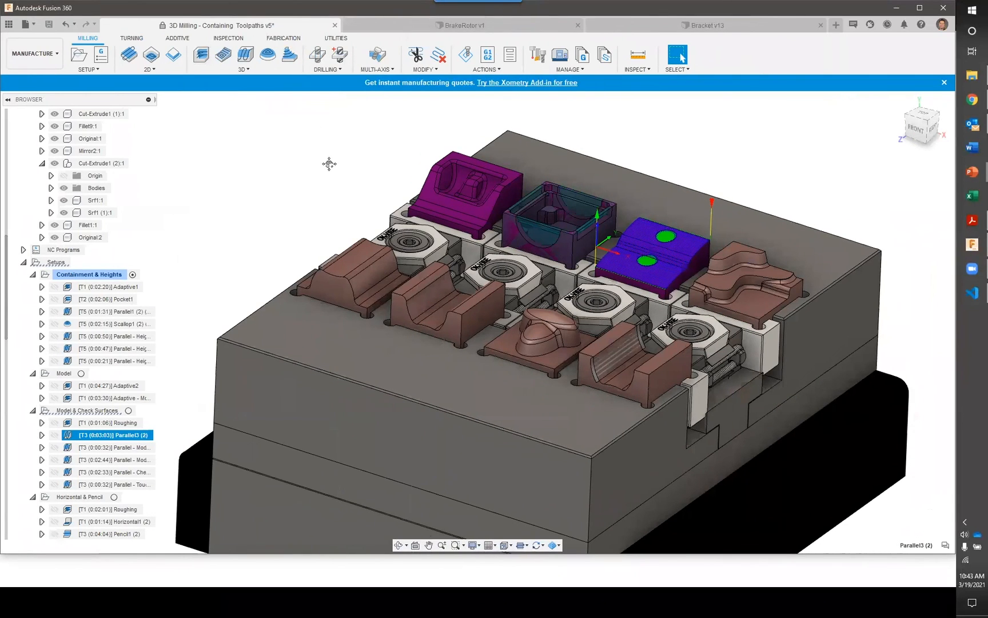
pyautogui.moveTo(329, 164); pyautogui.dragTo(336, 161, button='middle')
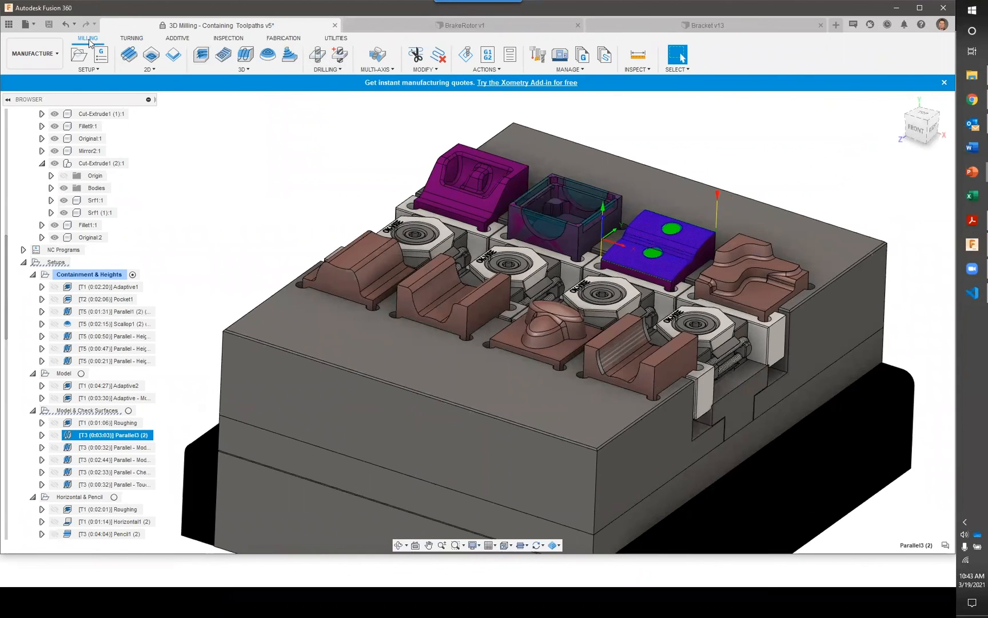
pyautogui.click(40, 53)
pyautogui.click(42, 78)
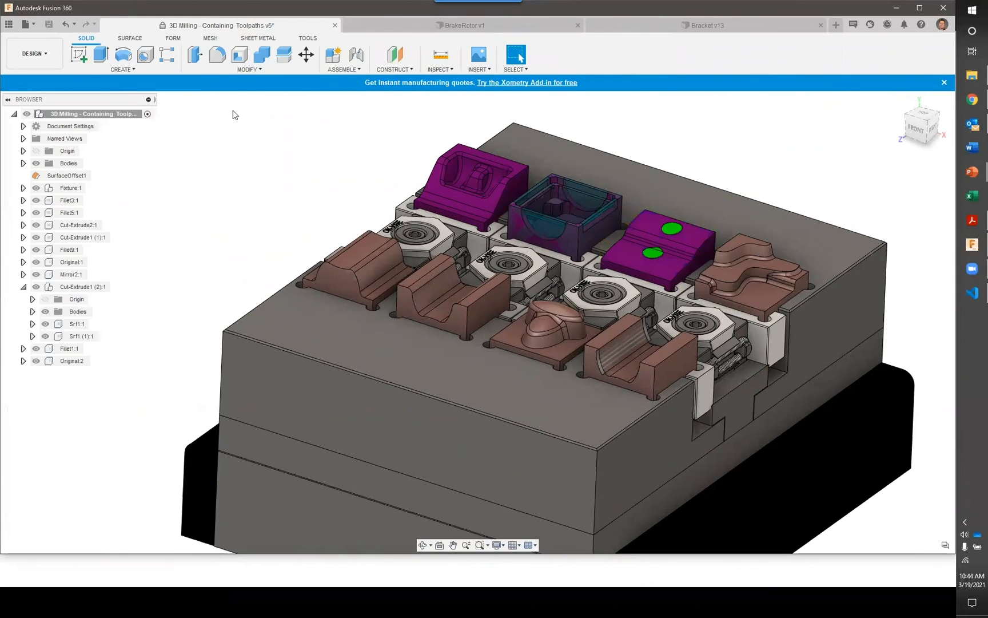
# Open the Fusion 360 App Store from the add-in tools
pyautogui.click(308, 37)
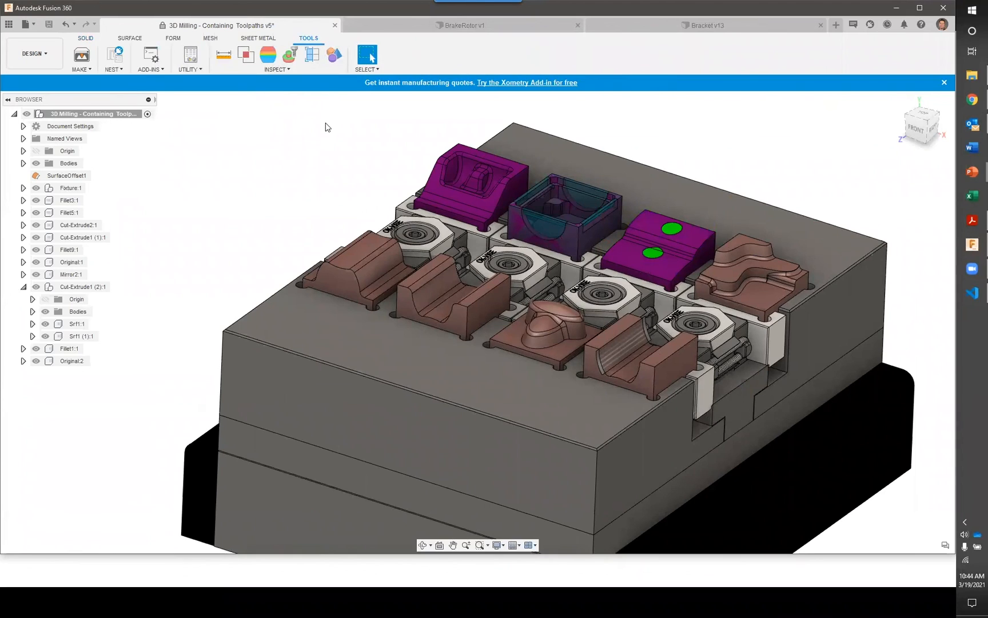
pyautogui.click(153, 71)
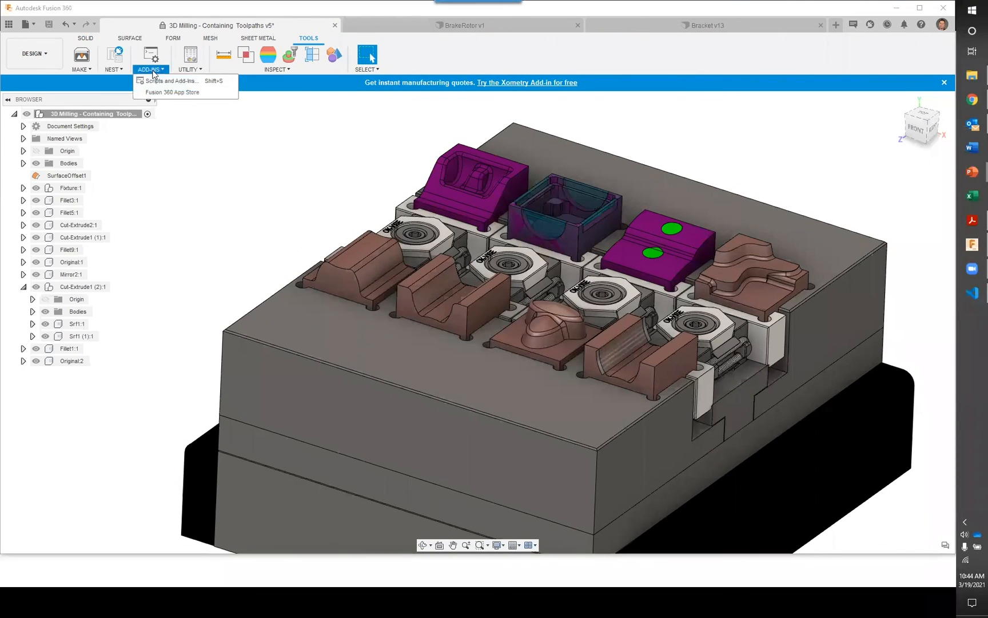
pyautogui.click(181, 93)
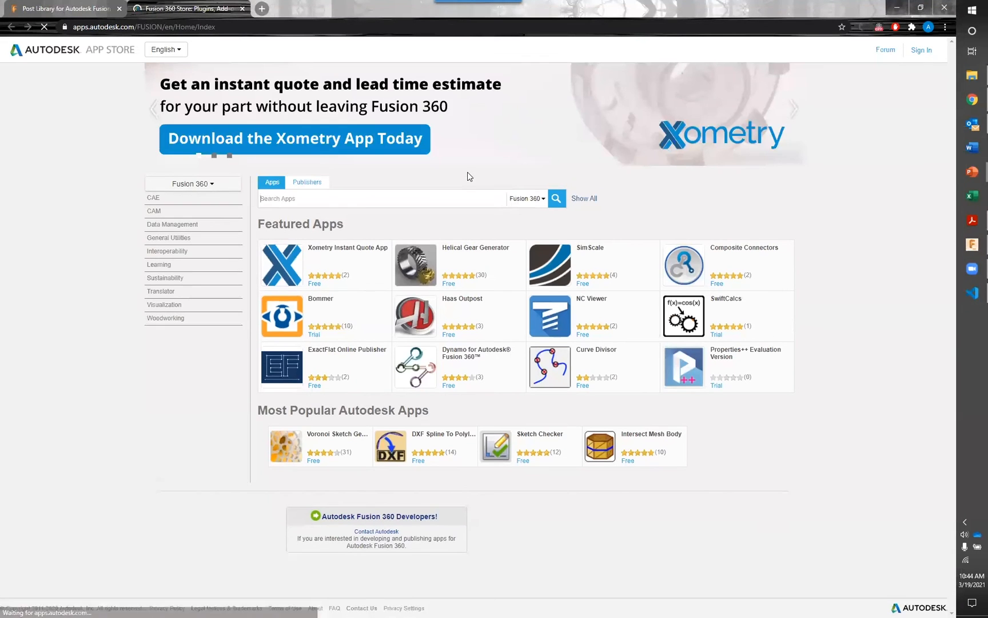
# Search the app store for "cam" and review the CAM Tool Library Converter's detail page, including its description and screenshots
pyautogui.click(386, 205)
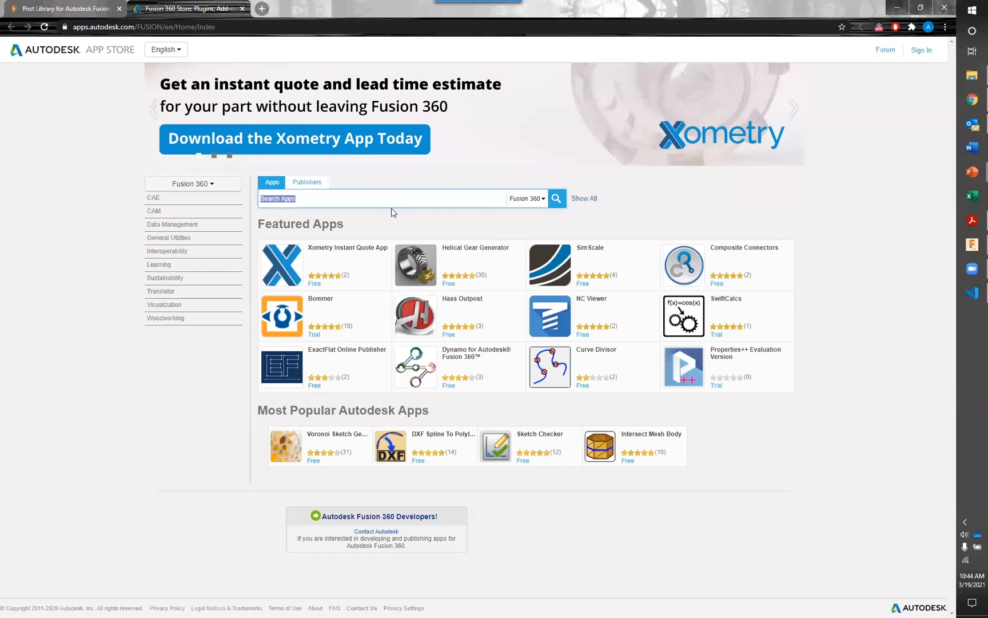
pyautogui.click(383, 196)
pyautogui.write('cam')
pyautogui.press('Return')
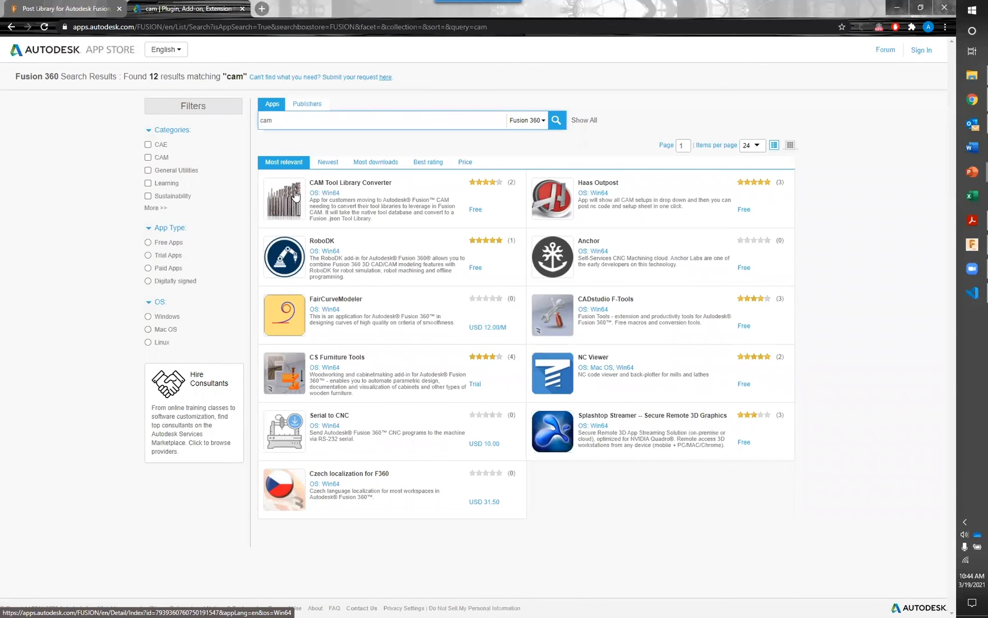
pyautogui.click(337, 184)
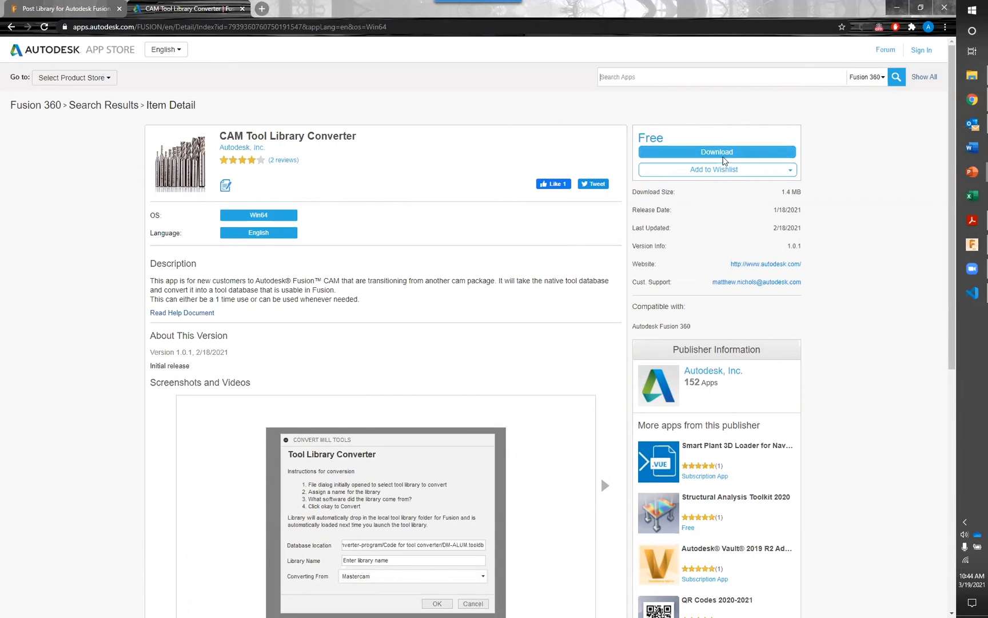
pyautogui.scroll(-3, 737, 246)
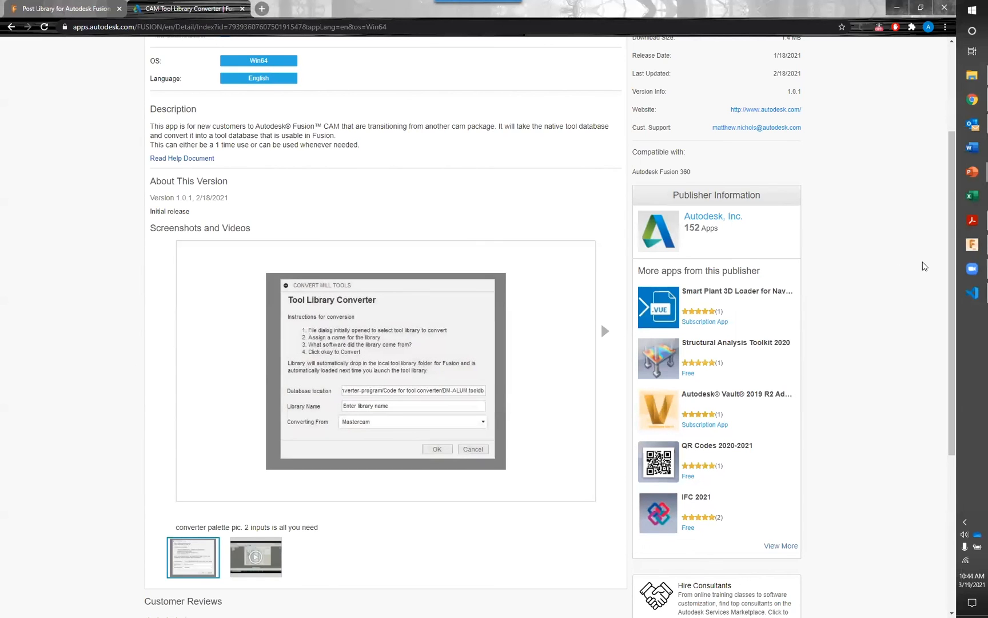
# Switch back to Fusion 360 and return the 3D Milling document to the Manufacture workspace
pyautogui.click(973, 245)
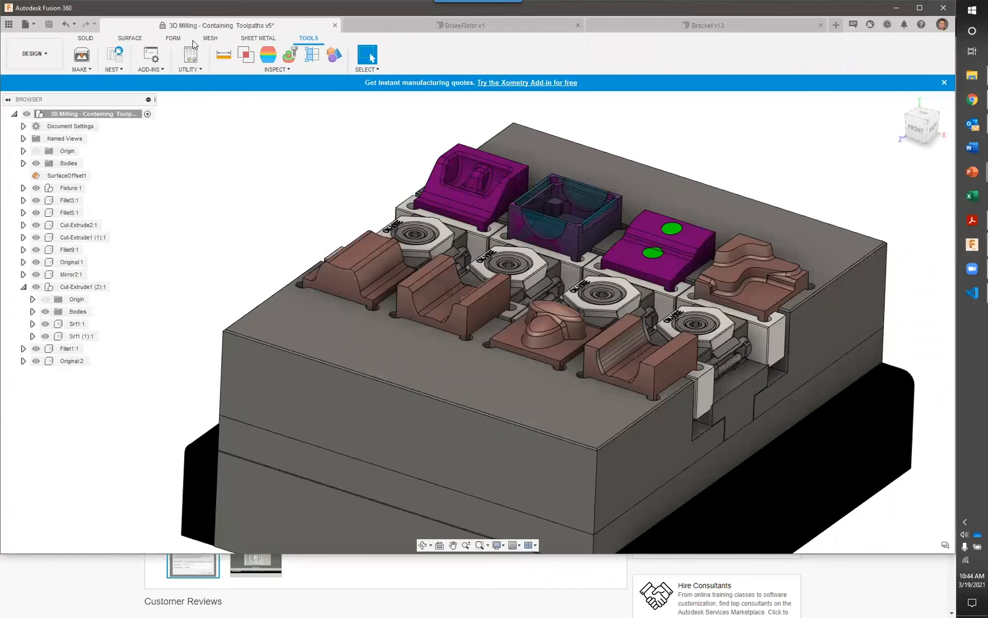
pyautogui.click(35, 54)
pyautogui.click(44, 171)
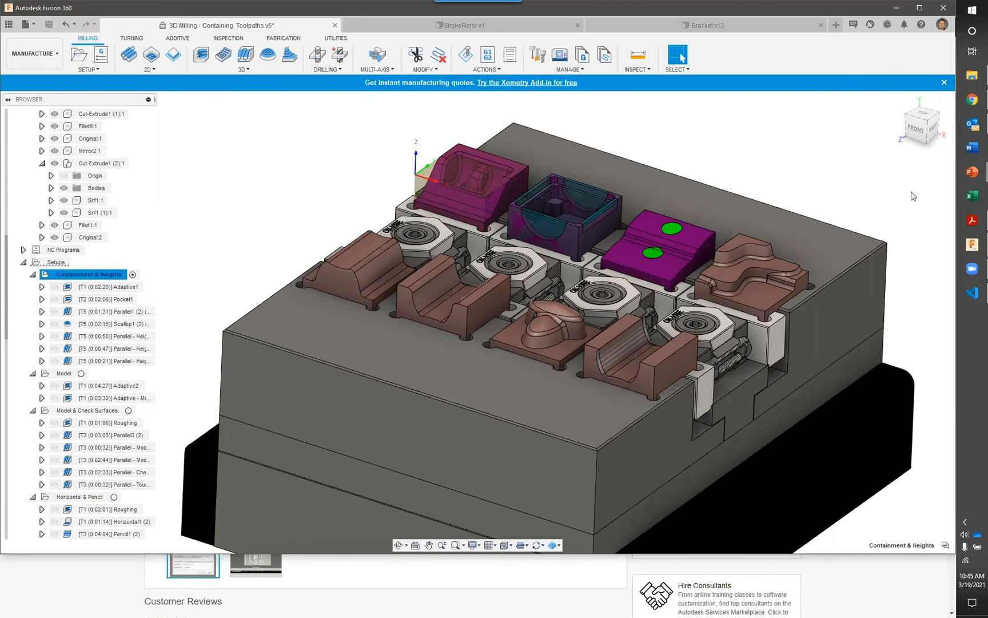
# Switch to the PowerPoint slide show and advance from the legacy data slide to the closing KETIV contact slide
pyautogui.moveTo(967, 174)
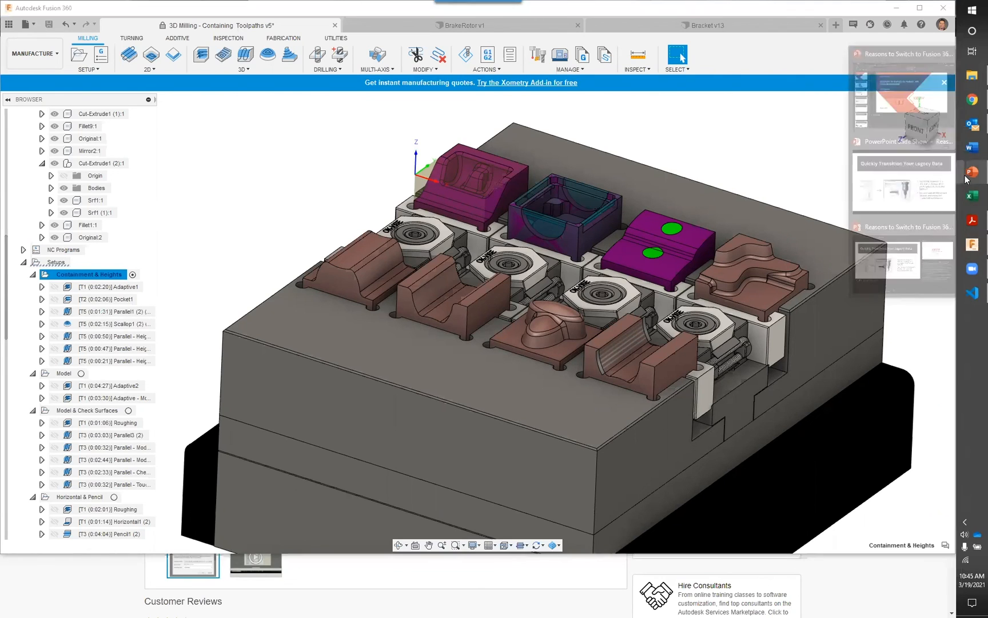
pyautogui.click(890, 204)
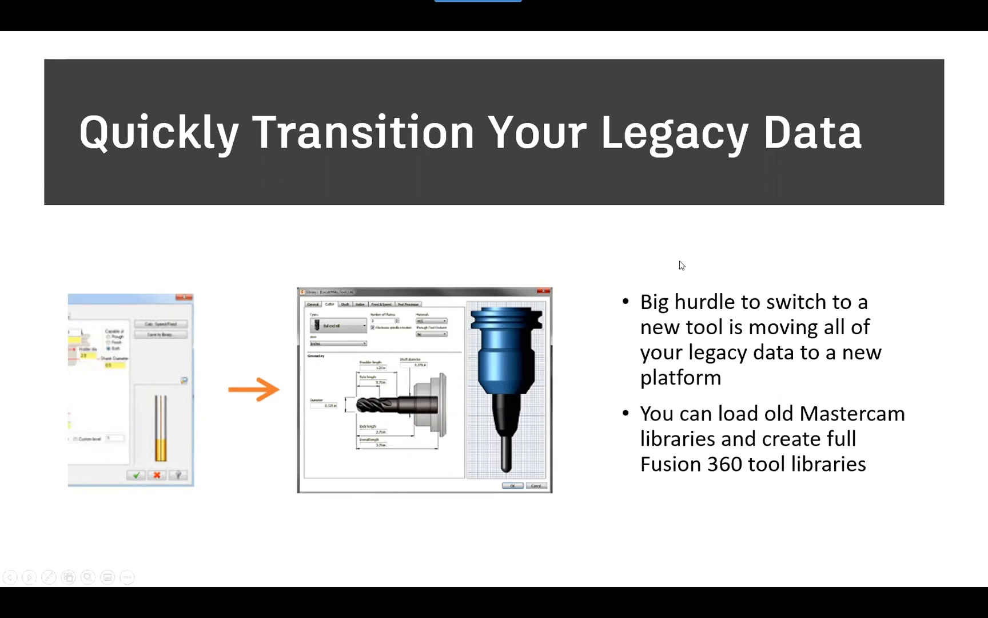
pyautogui.click(697, 300)
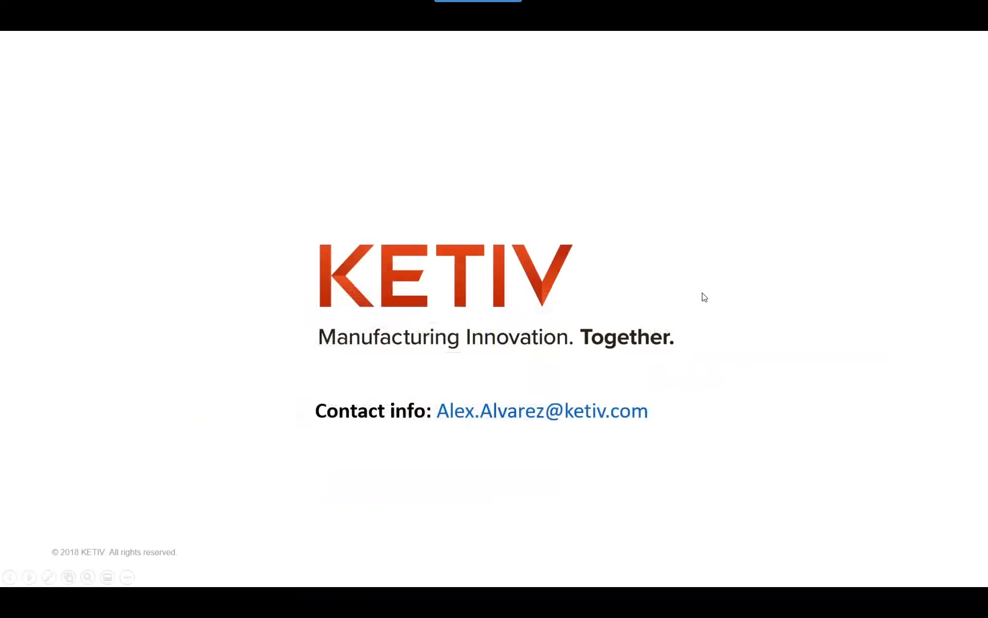